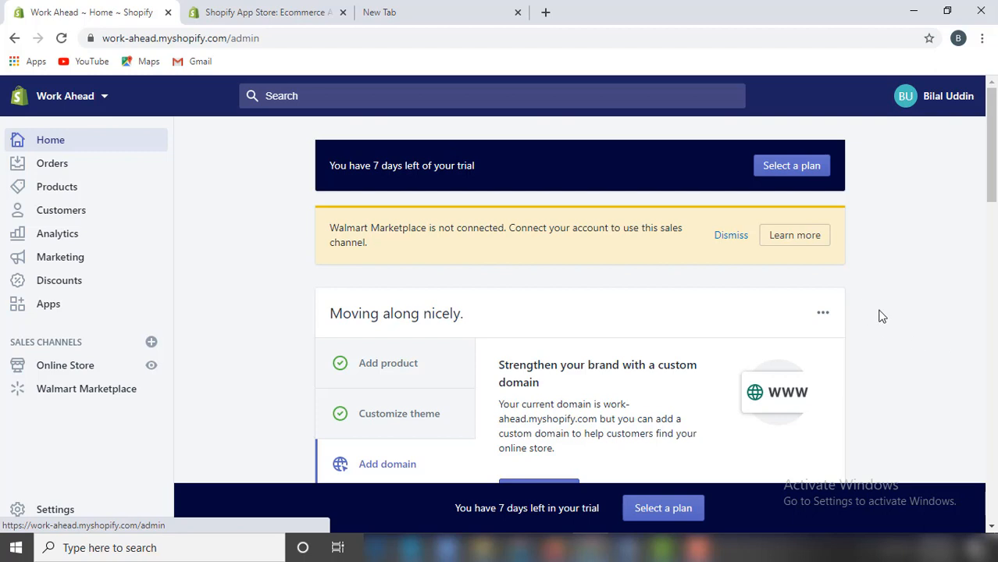
Go from the store's Apps page to the Shopify App Store.
{"action": "mouse_move", "coordinate": [995, 162]}
{"action": "left_mouse_down"}
{"action": "mouse_move", "coordinate": [996, 184]}
{"action": "mouse_move", "coordinate": [996, 141]}
{"action": "mouse_move", "coordinate": [997, 176]}
{"action": "left_mouse_up"}
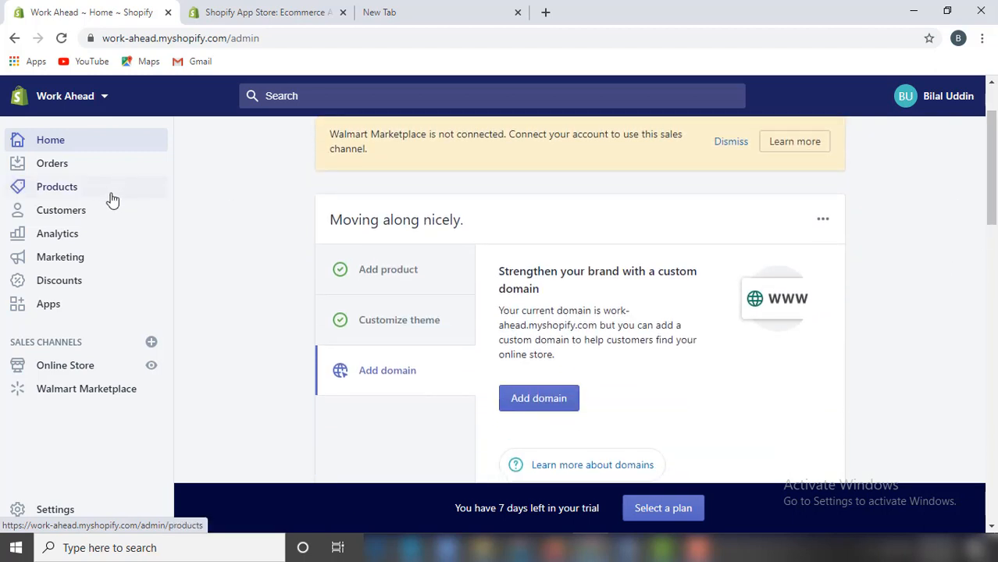
{"action": "left_click", "coordinate": [48, 308]}
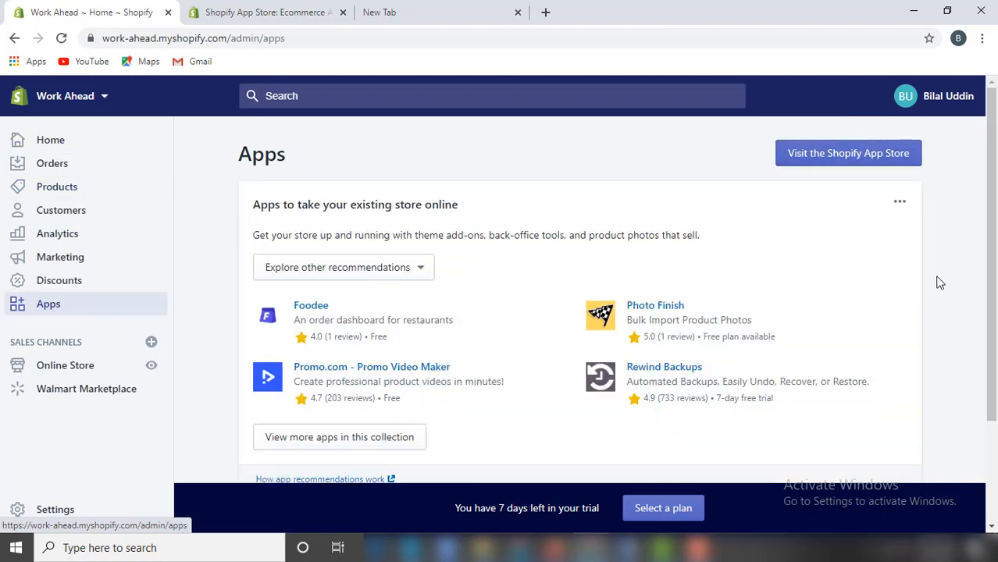
{"action": "left_click", "coordinate": [863, 160]}
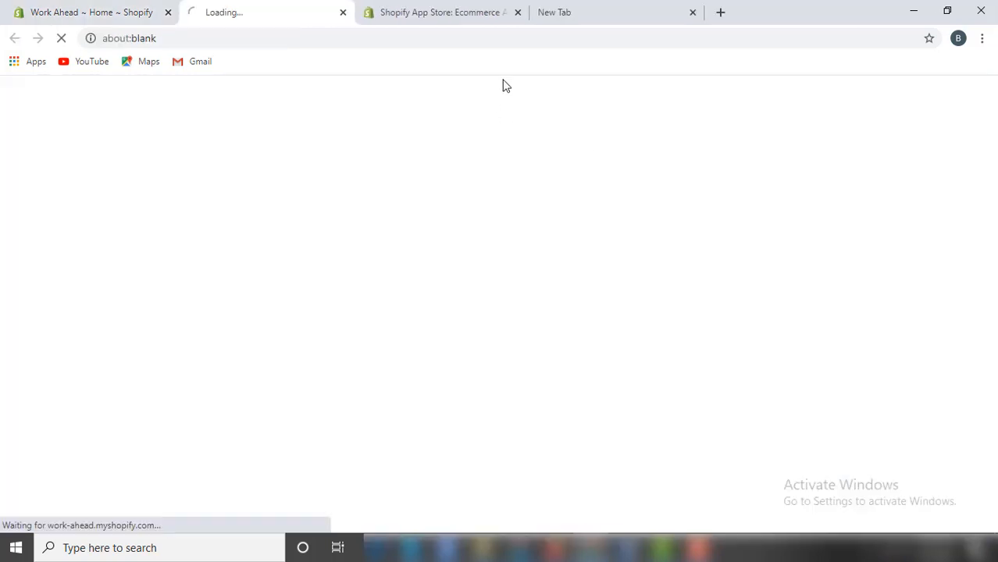
{"action": "left_click", "coordinate": [515, 12]}
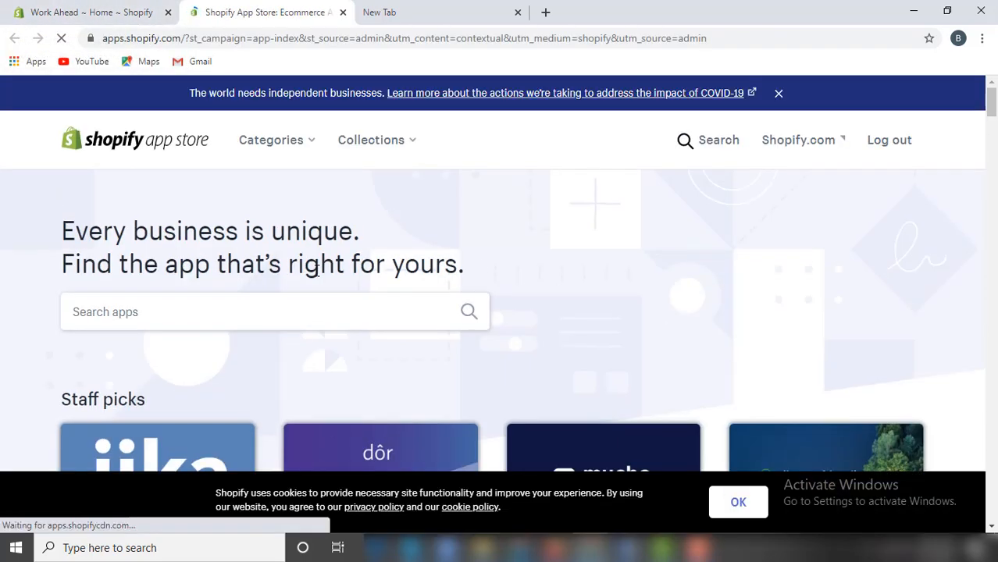
Search the App Store for 'Oberlo' and add the Oberlo - Dropshipping App to the store.
{"action": "left_click", "coordinate": [260, 314]}
{"action": "type", "text": "Oberlo"}
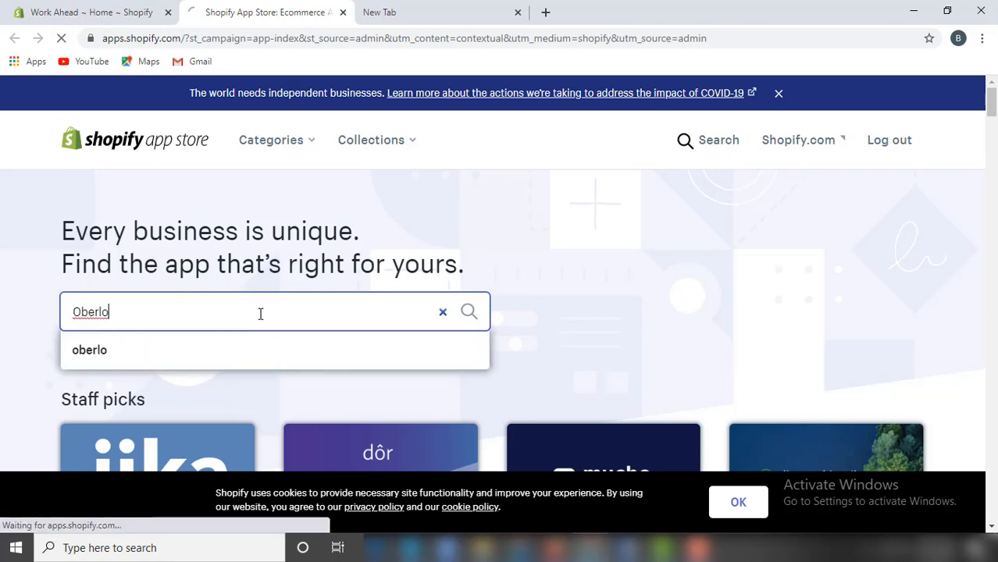
{"action": "left_click", "coordinate": [332, 341]}
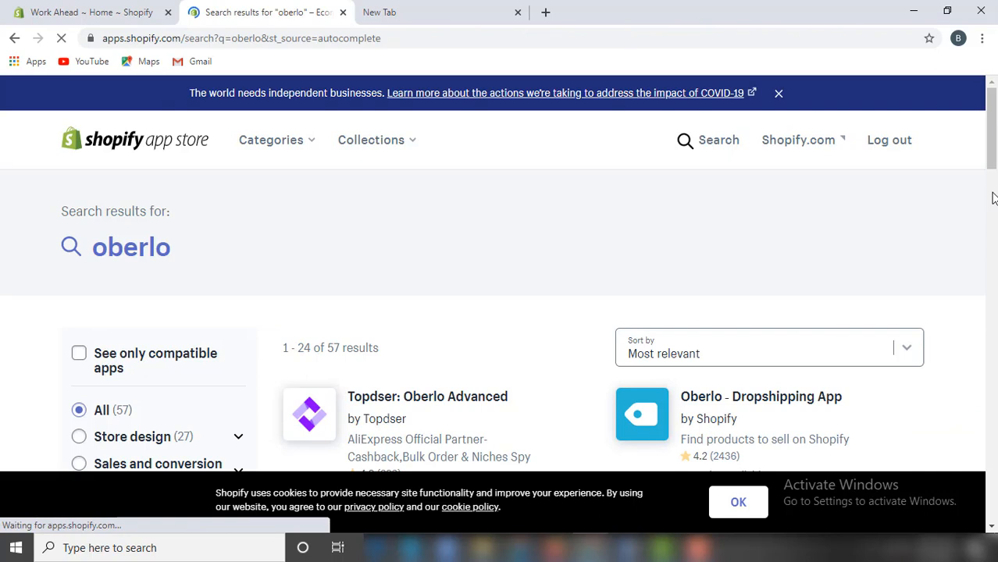
{"action": "scroll", "coordinate": [767, 268], "scroll_direction": "down", "scroll_amount": 2}
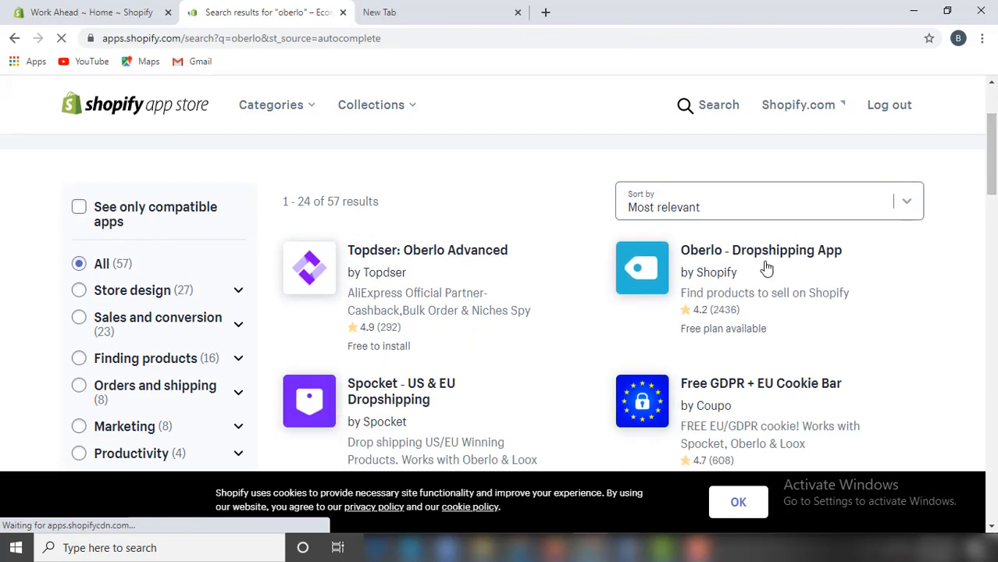
{"action": "left_click", "coordinate": [707, 251]}
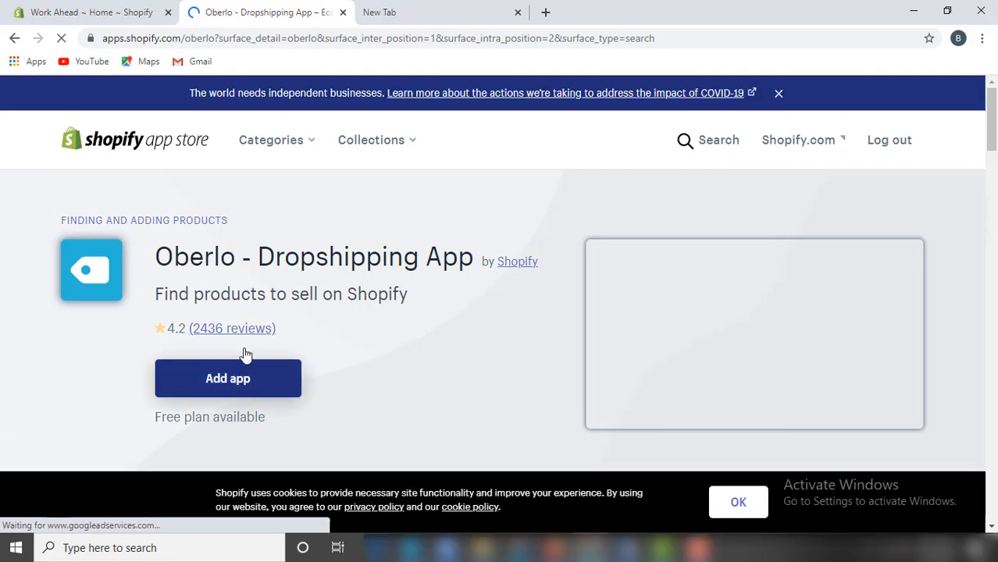
{"action": "left_click", "coordinate": [239, 382]}
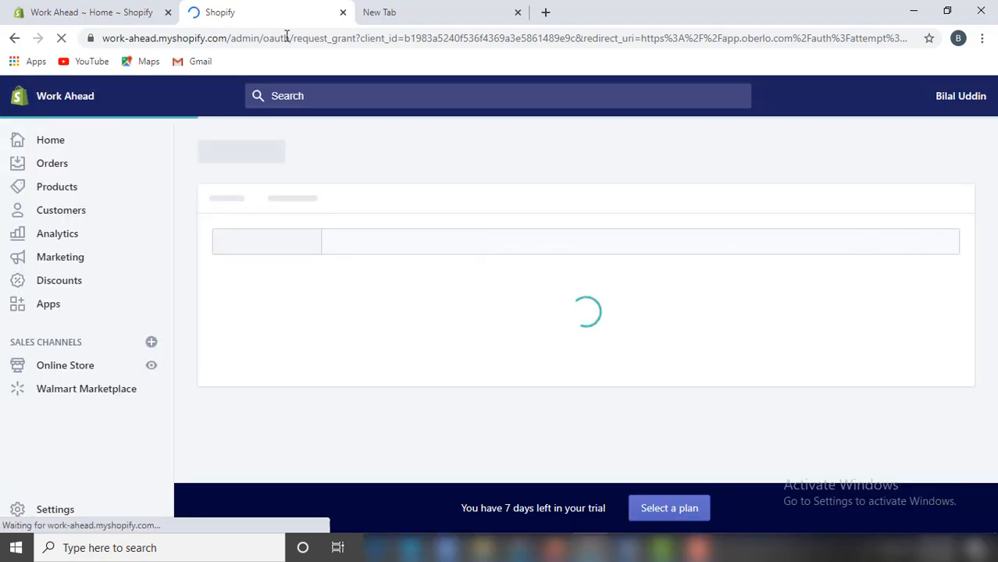
Close the old store home tab and approve the Oberlo install on the permission page.
{"action": "left_click", "coordinate": [168, 12]}
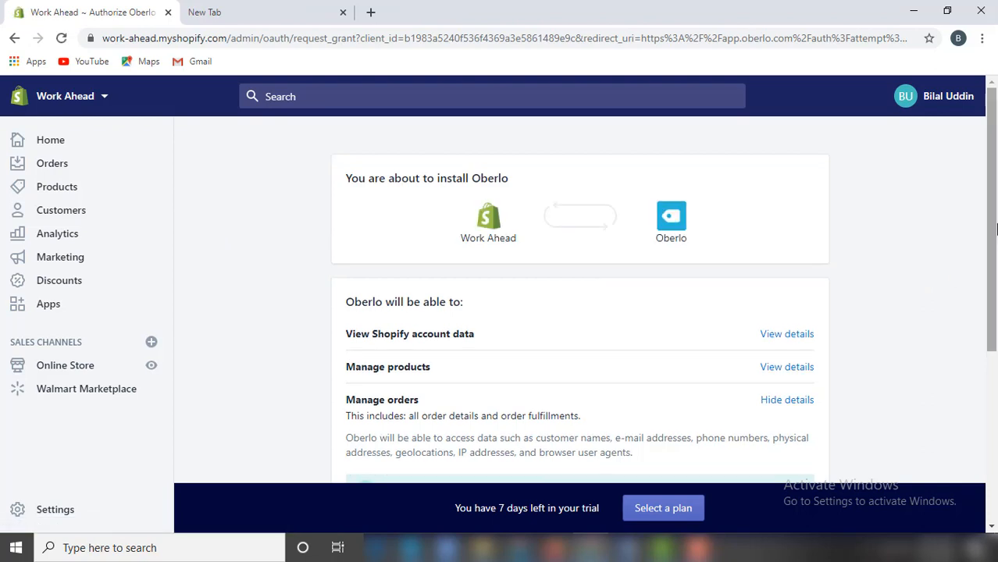
{"action": "scroll", "coordinate": [996, 182], "scroll_direction": "down", "scroll_amount": 4}
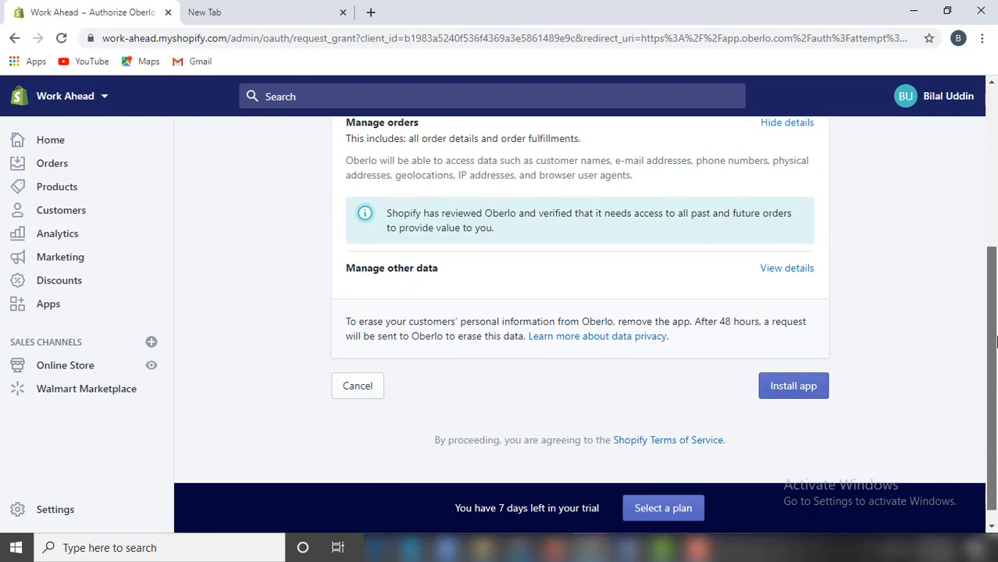
{"action": "left_click", "coordinate": [804, 388]}
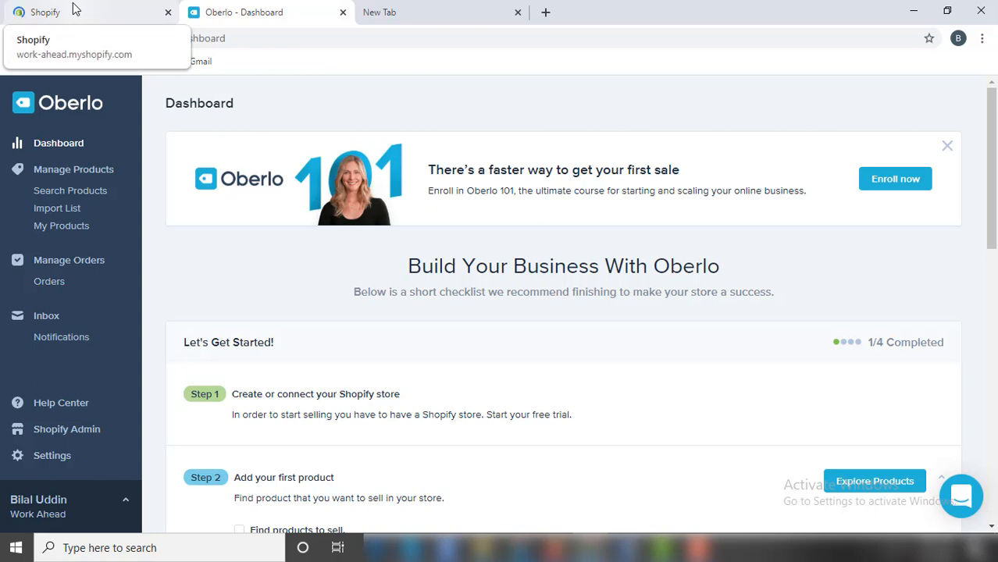
In the new tab, load the 'Chrome Web Store - oberlo' search from the address bar suggestions.
{"action": "left_click", "coordinate": [428, 13]}
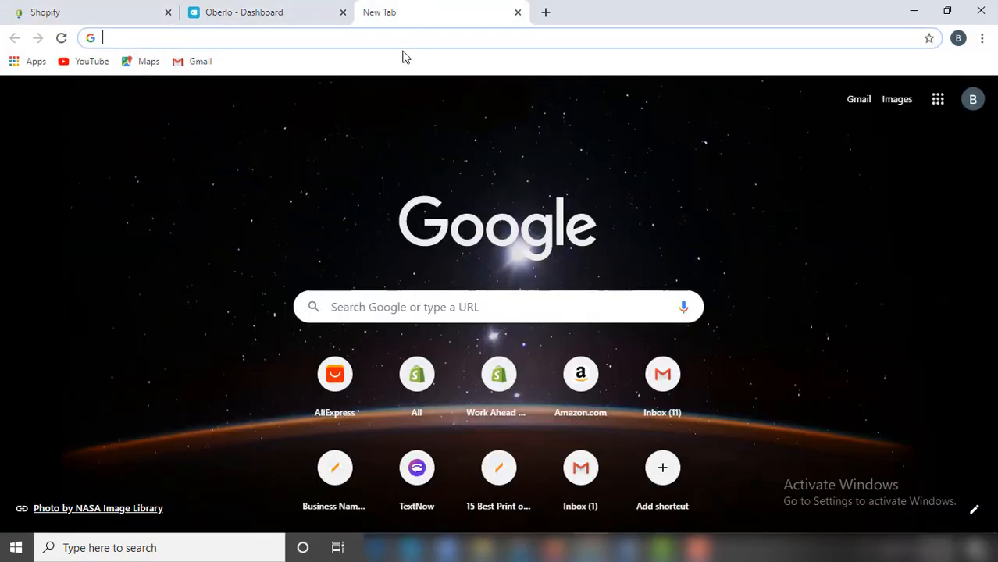
{"action": "left_click", "coordinate": [406, 42]}
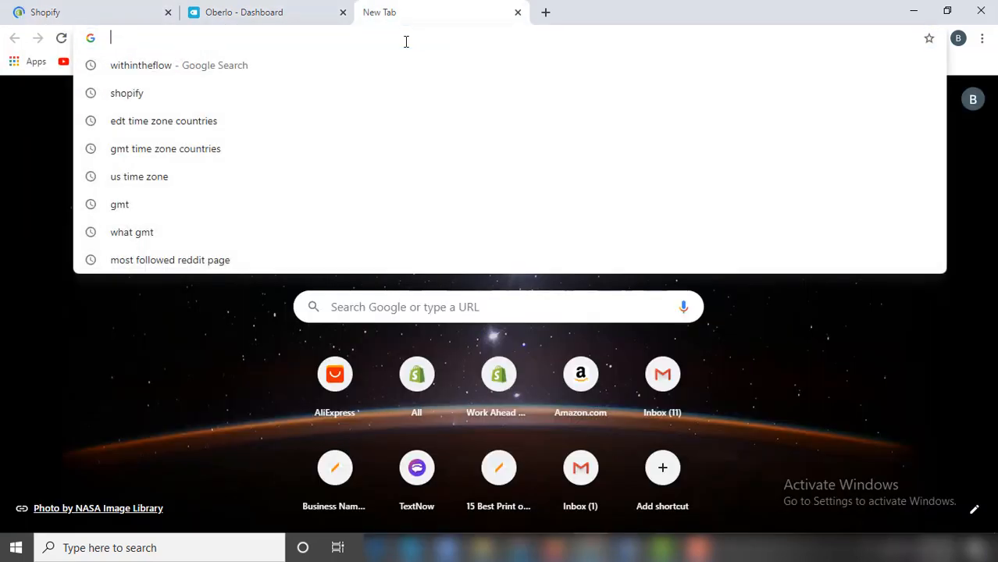
{"action": "type", "text": "chrome ex"}
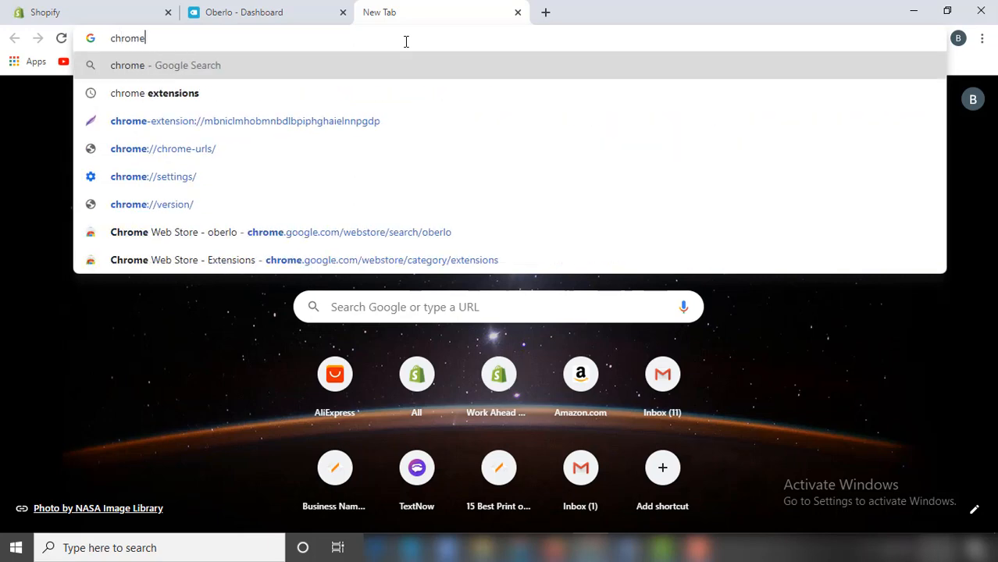
{"action": "key", "text": "BackSpace"}
{"action": "key", "text": "BackSpace"}
{"action": "key", "text": "BackSpace"}
{"action": "key", "text": "BackSpace"}
{"action": "key", "text": "BackSpace"}
{"action": "key", "text": "BackSpace"}
{"action": "key", "text": "BackSpace"}
{"action": "key", "text": "BackSpace"}
{"action": "key", "text": "BackSpace"}
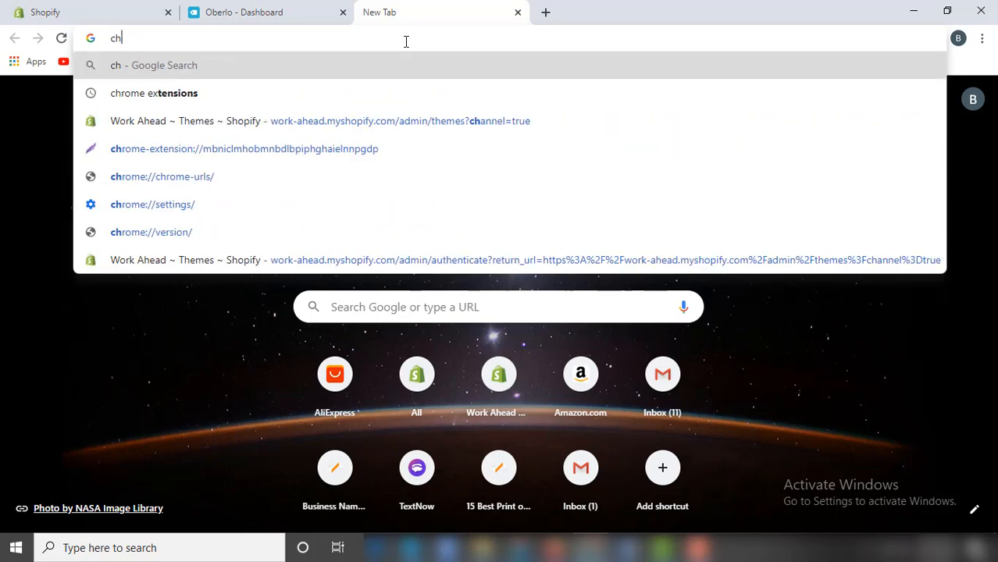
{"action": "type", "text": "webs"}
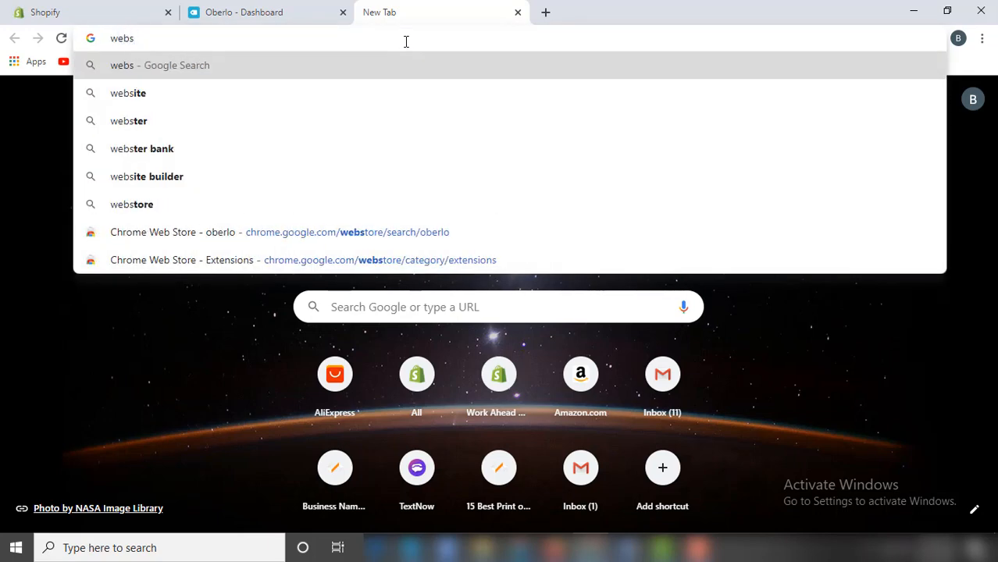
{"action": "key", "text": "Down"}
{"action": "key", "text": "Down"}
{"action": "key", "text": "Down"}
{"action": "key", "text": "Down"}
{"action": "key", "text": "Down"}
{"action": "key", "text": "Down"}
{"action": "key", "text": "Down"}
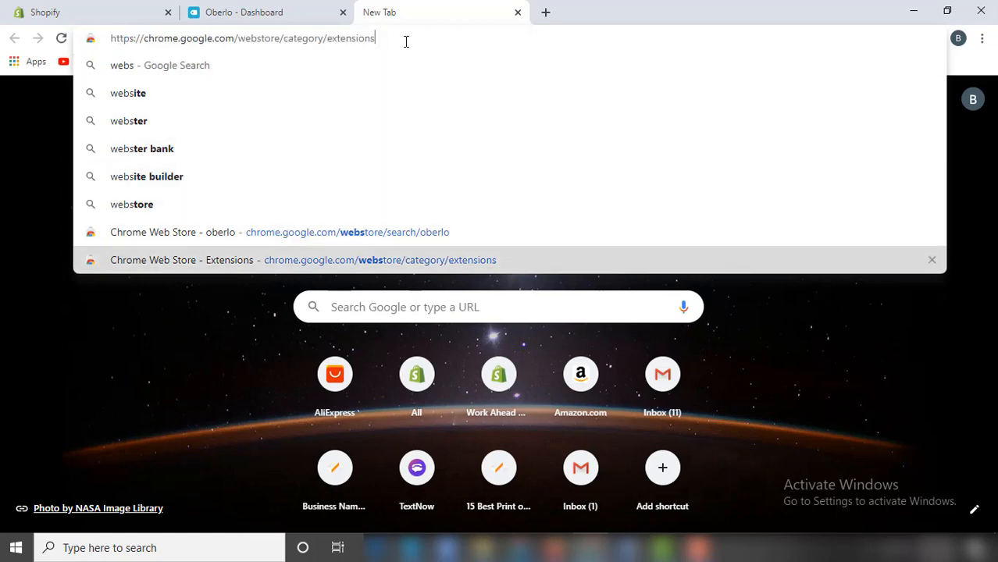
{"action": "key", "text": "Up"}
{"action": "key", "text": "Return"}
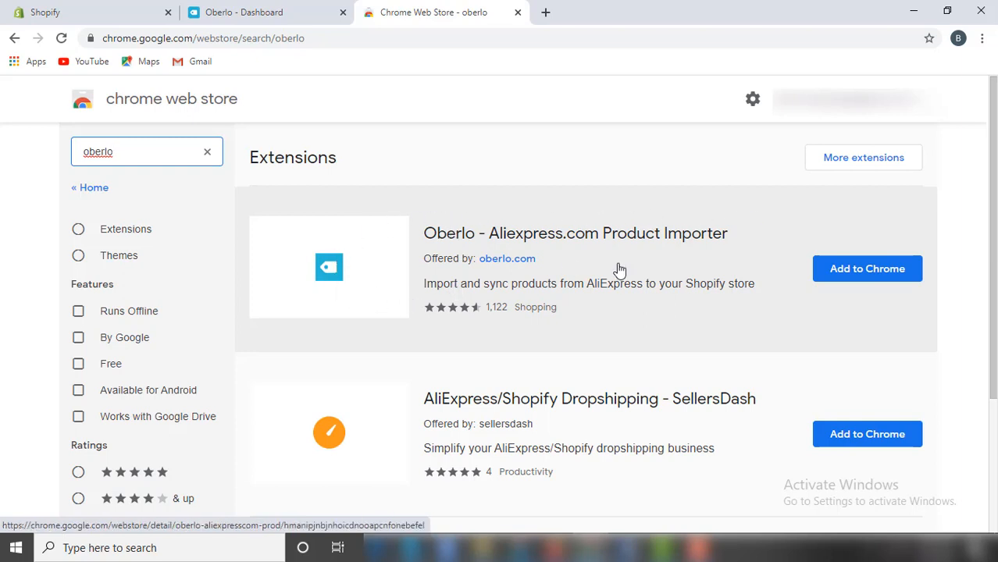
Add the Oberlo - Aliexpress.com Product Importer extension to Chrome, then return to the Oberlo dashboard.
{"action": "left_click", "coordinate": [887, 269]}
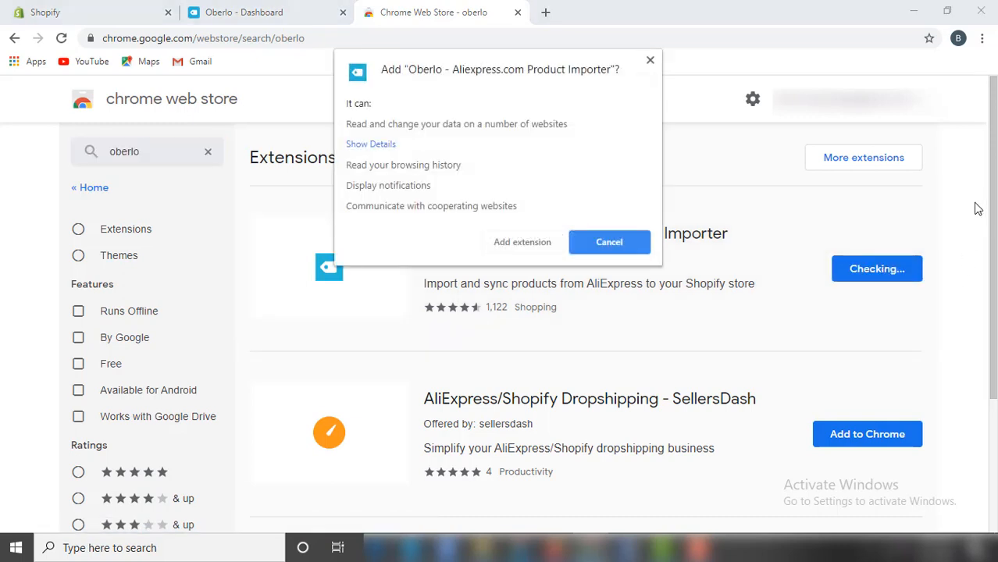
{"action": "left_click", "coordinate": [551, 245]}
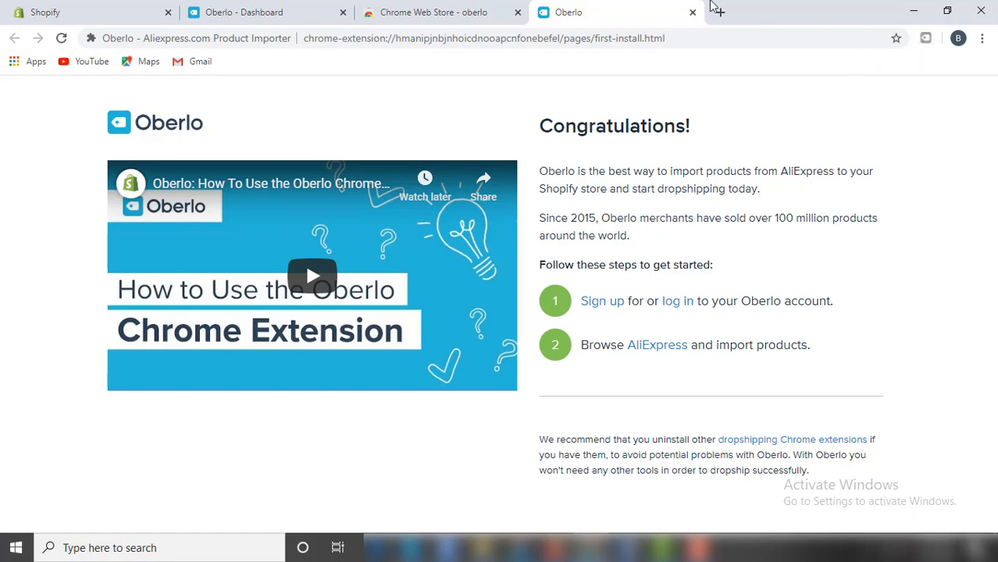
{"action": "left_click", "coordinate": [692, 12]}
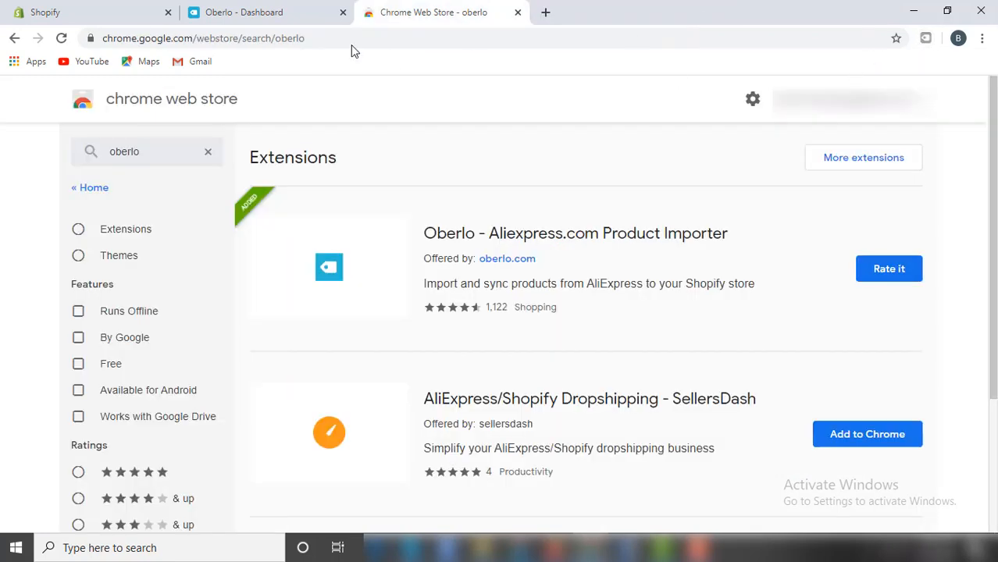
{"action": "left_click", "coordinate": [303, 13]}
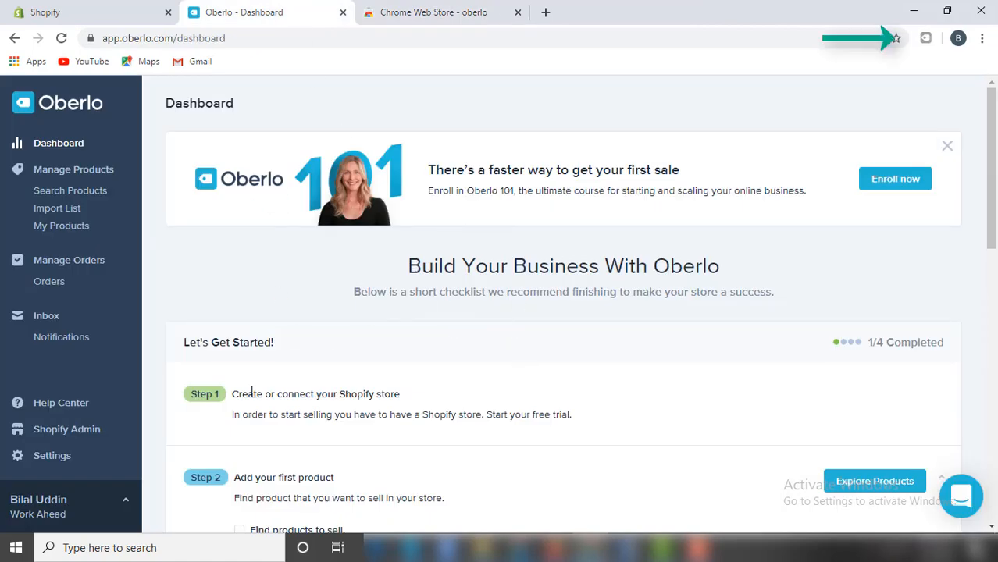
Close the Web Store page, open AliExpress in a fresh tab and search 'Laptop table for bed'.
{"action": "left_click", "coordinate": [410, 8]}
{"action": "left_click", "coordinate": [516, 13]}
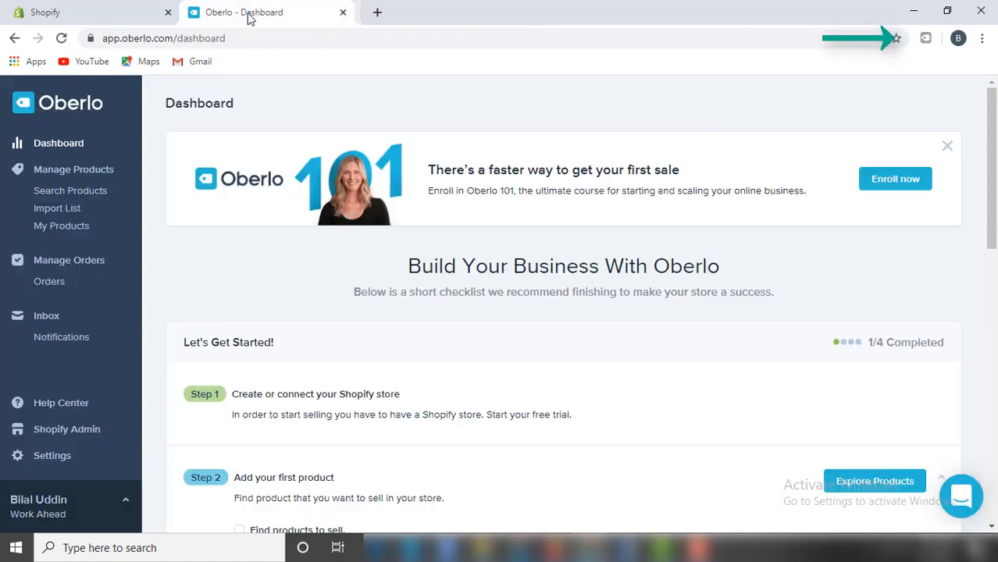
{"action": "left_click", "coordinate": [370, 12]}
{"action": "type", "text": "a"}
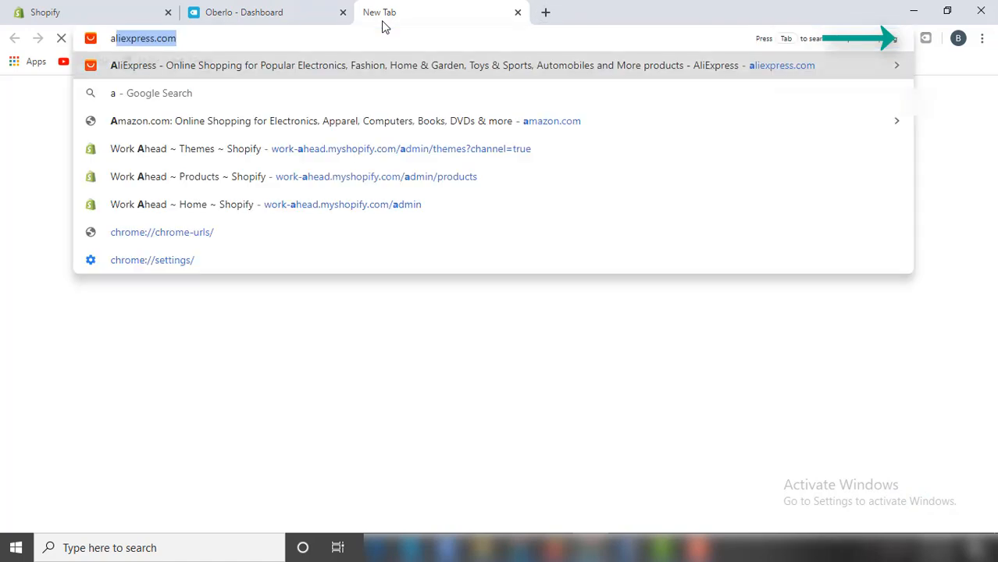
{"action": "type", "text": "liexpress"}
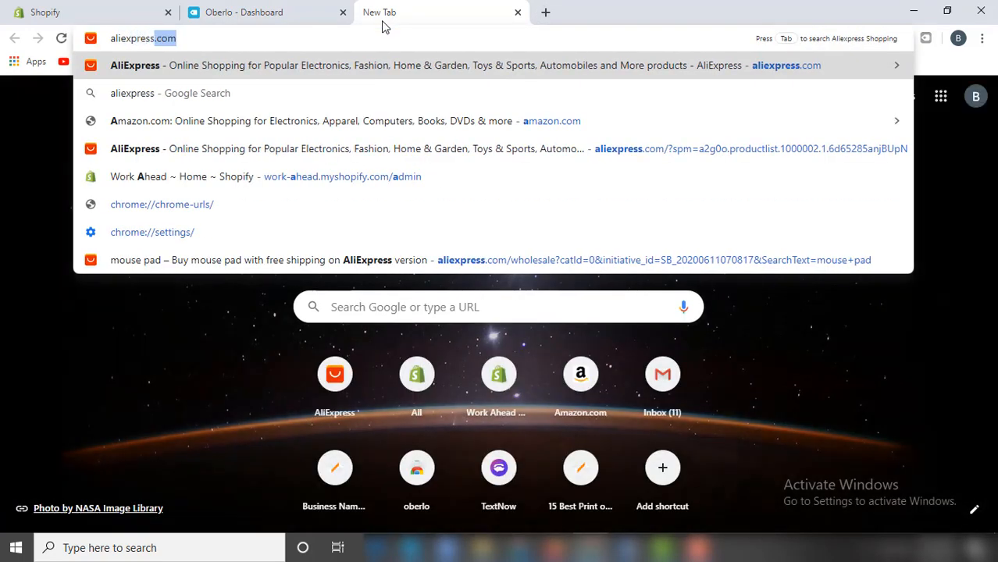
{"action": "key", "text": "Return"}
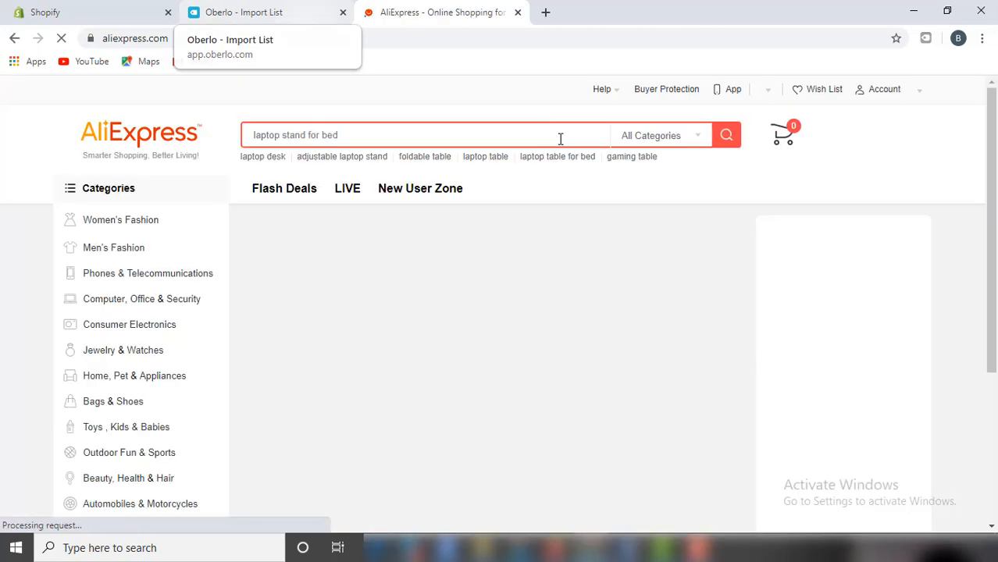
{"action": "type", "text": "L"}
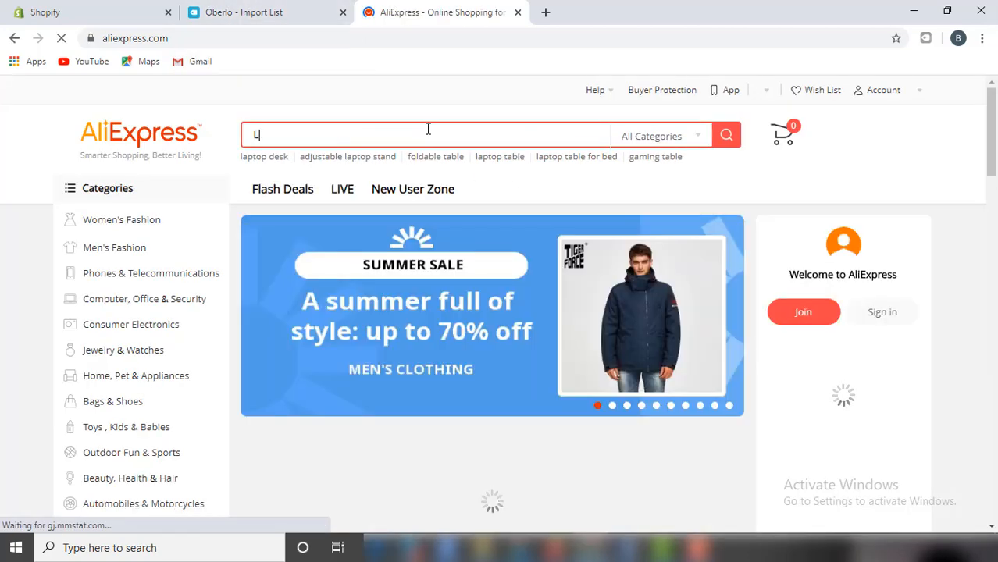
{"action": "type", "text": "aptop table "}
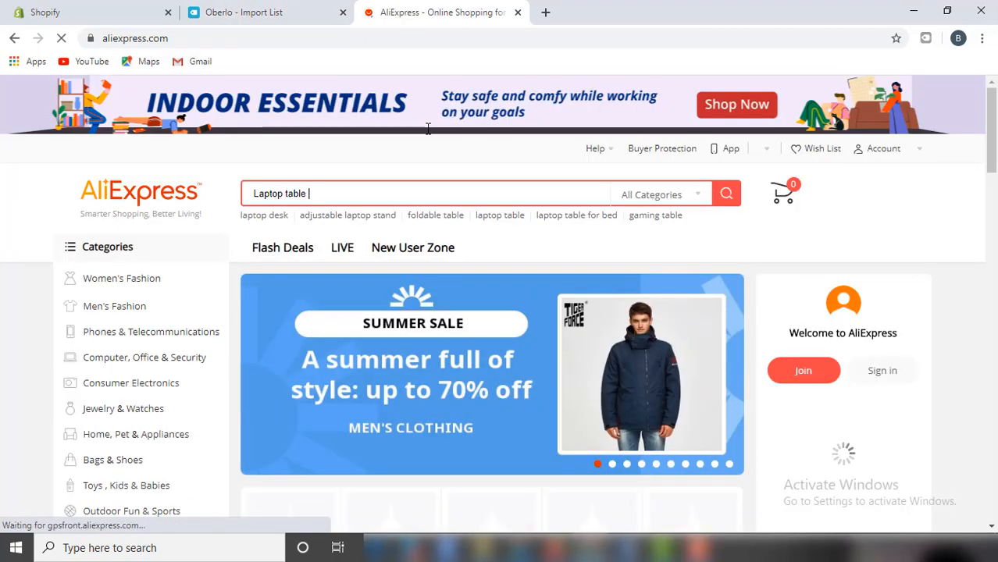
{"action": "type", "text": "for bed"}
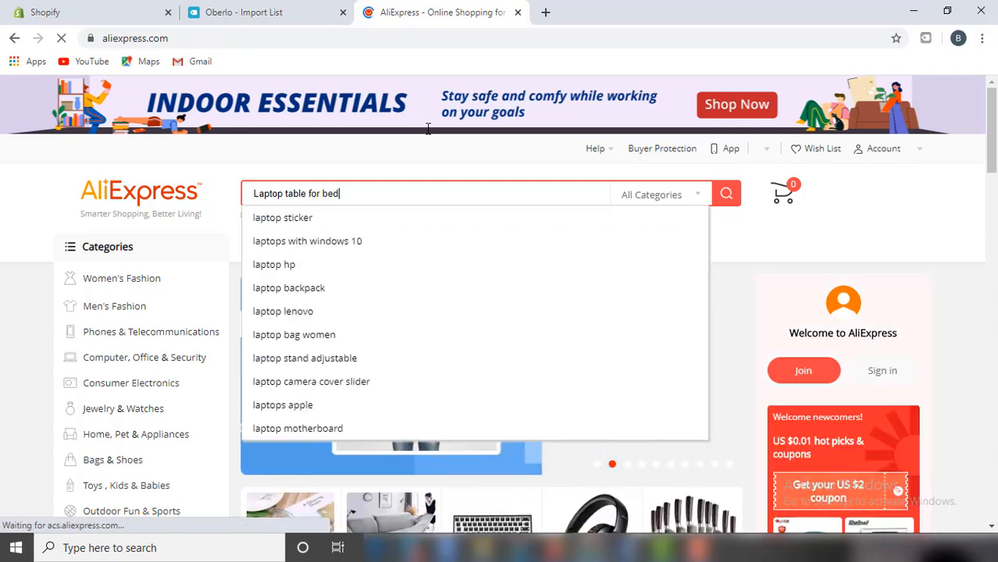
{"action": "left_click", "coordinate": [410, 222]}
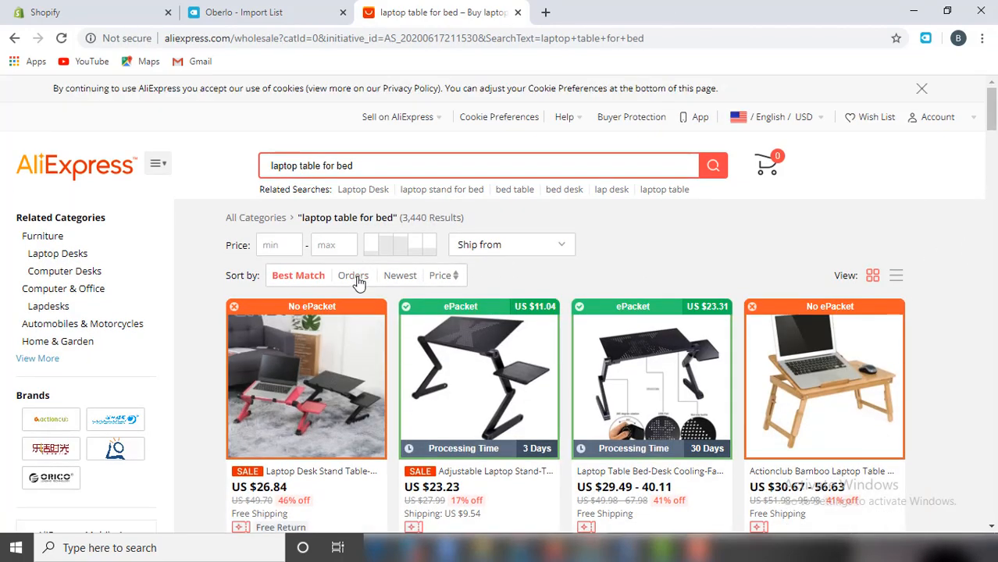
Sort the laptop table results by orders and open the silver aluminum laptop stand.
{"action": "left_click", "coordinate": [354, 277]}
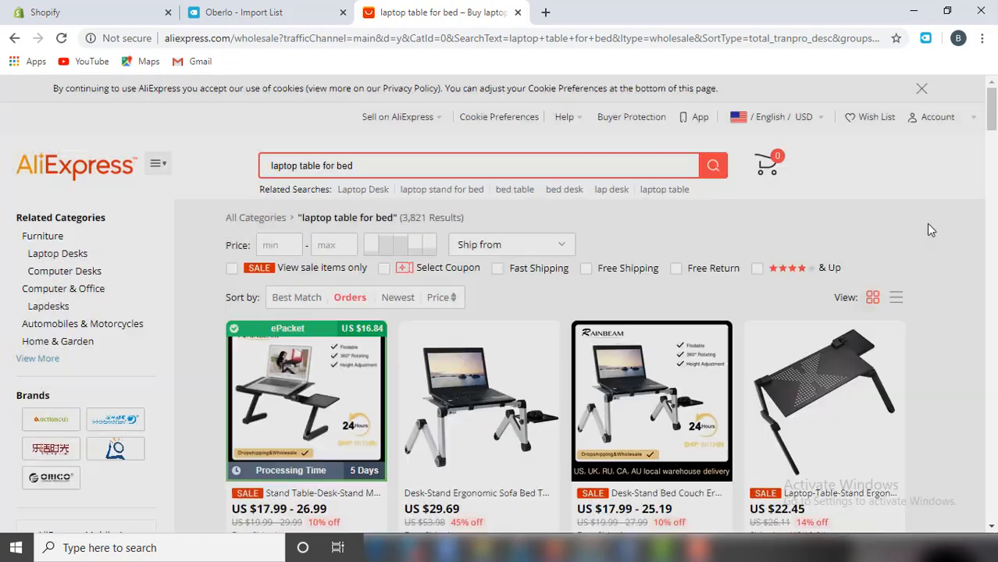
{"action": "scroll", "coordinate": [927, 231], "scroll_direction": "down", "scroll_amount": 1}
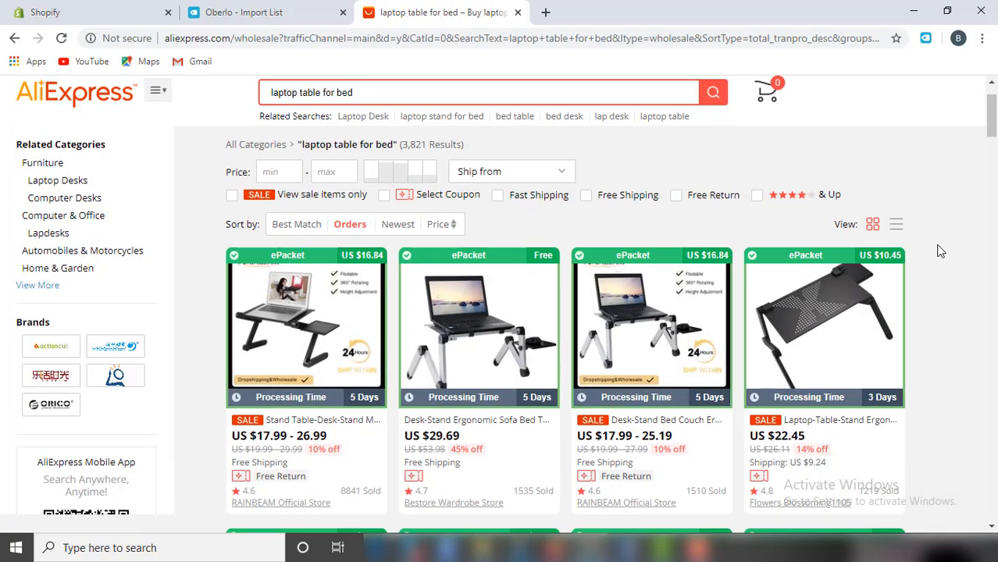
{"action": "scroll", "coordinate": [940, 250], "scroll_direction": "down", "scroll_amount": 1}
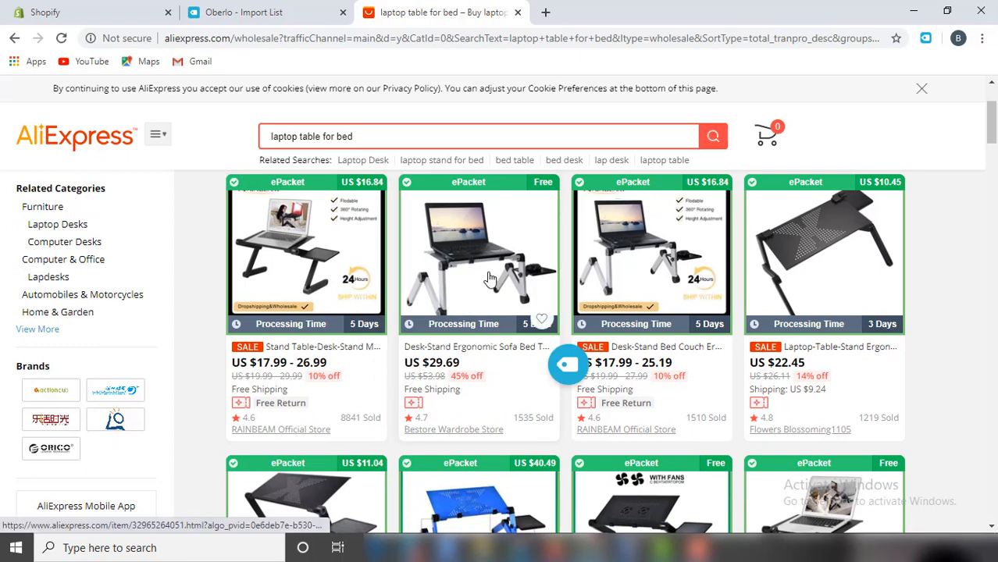
{"action": "left_click", "coordinate": [491, 278]}
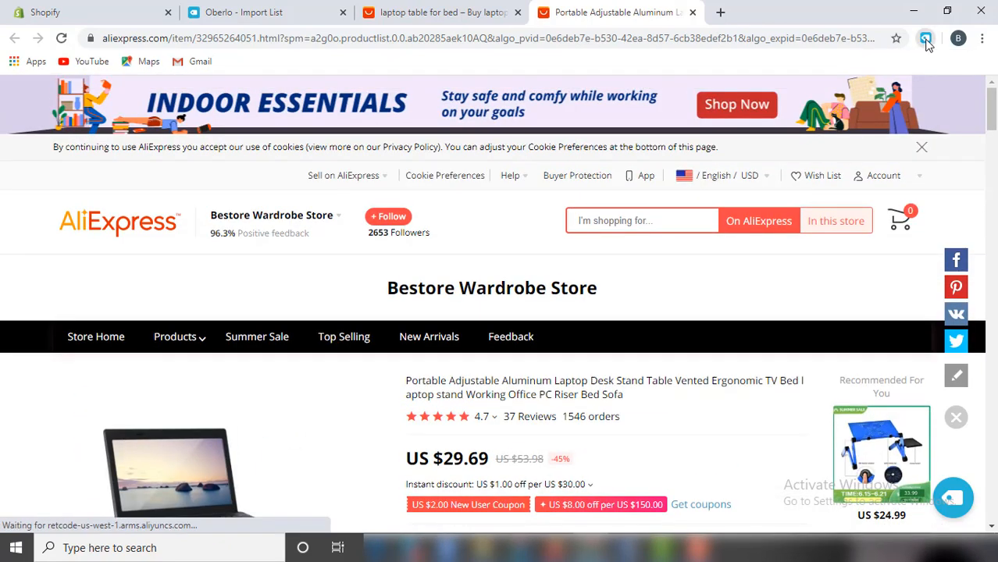
Add the Portable Adjustable Aluminum Laptop Desk Stand to the Oberlo import list.
{"action": "left_click", "coordinate": [926, 39]}
{"action": "left_click", "coordinate": [806, 114]}
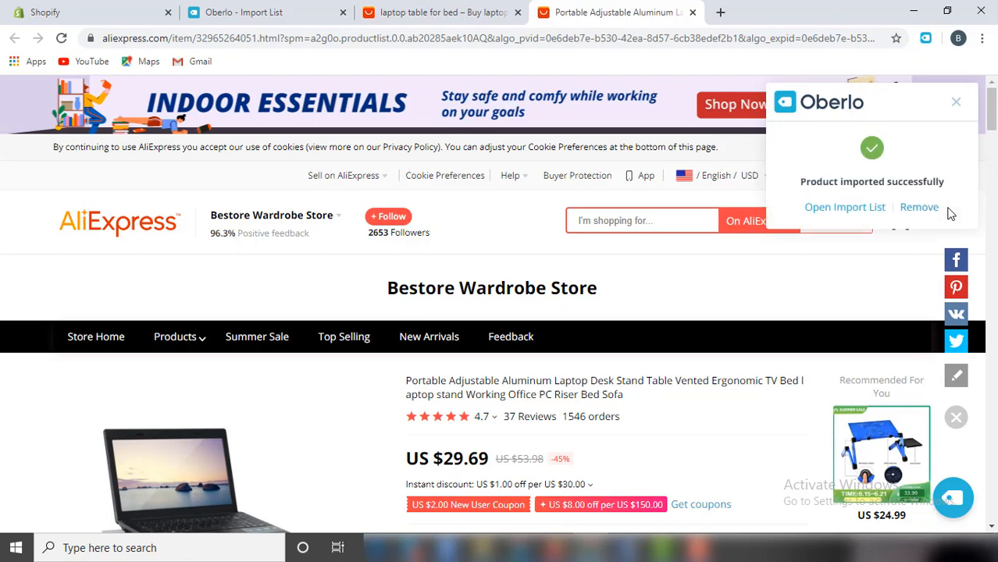
{"action": "left_click", "coordinate": [953, 105]}
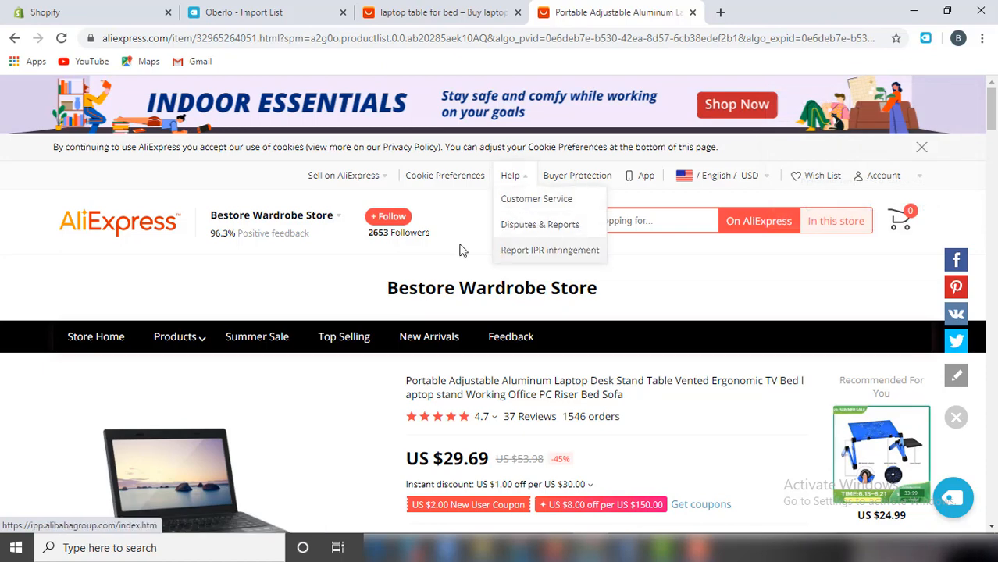
{"action": "left_click", "coordinate": [441, 11]}
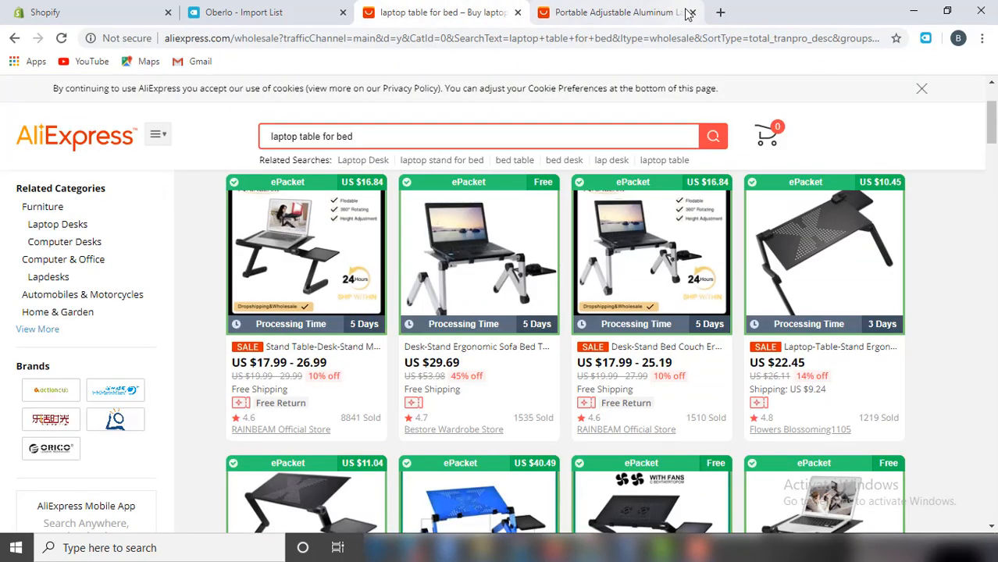
Close the laptop stand page and replace the AliExpress search with 'mouse pad'.
{"action": "left_click", "coordinate": [690, 12]}
{"action": "left_click_drag", "start_coordinate": [356, 136], "coordinate": [270, 145]}
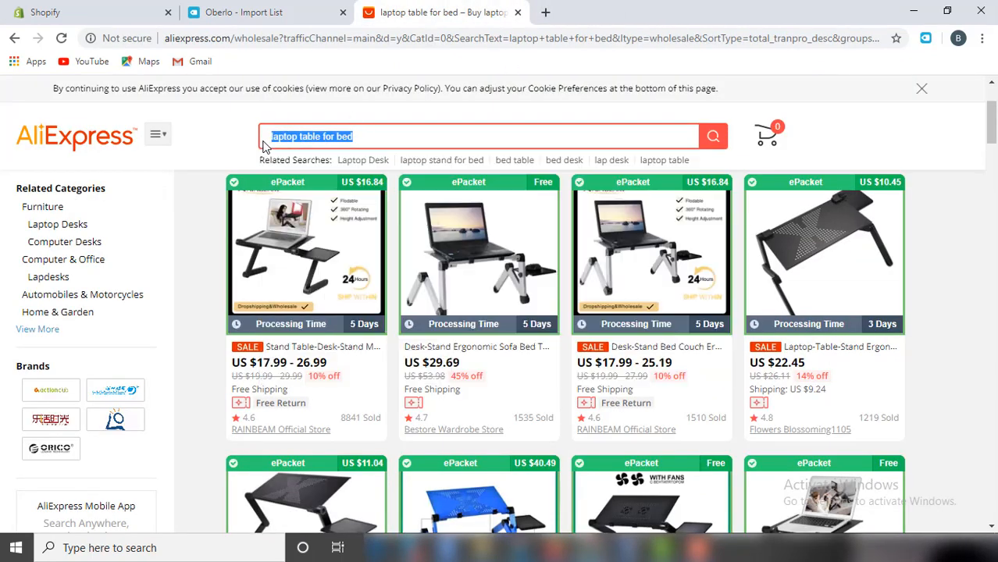
{"action": "type", "text": "mouse pad"}
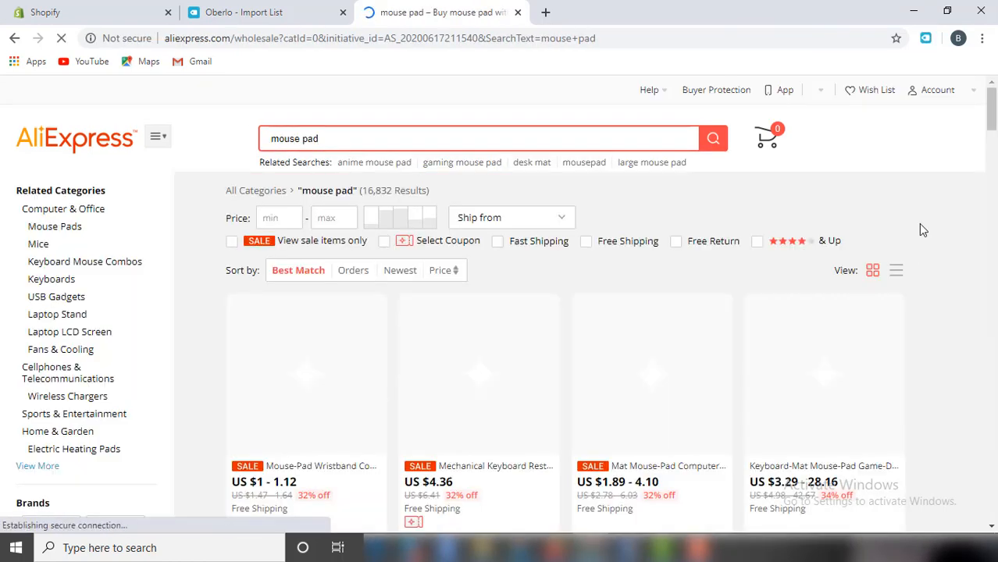
{"action": "scroll", "coordinate": [917, 206], "scroll_direction": "down", "scroll_amount": 1}
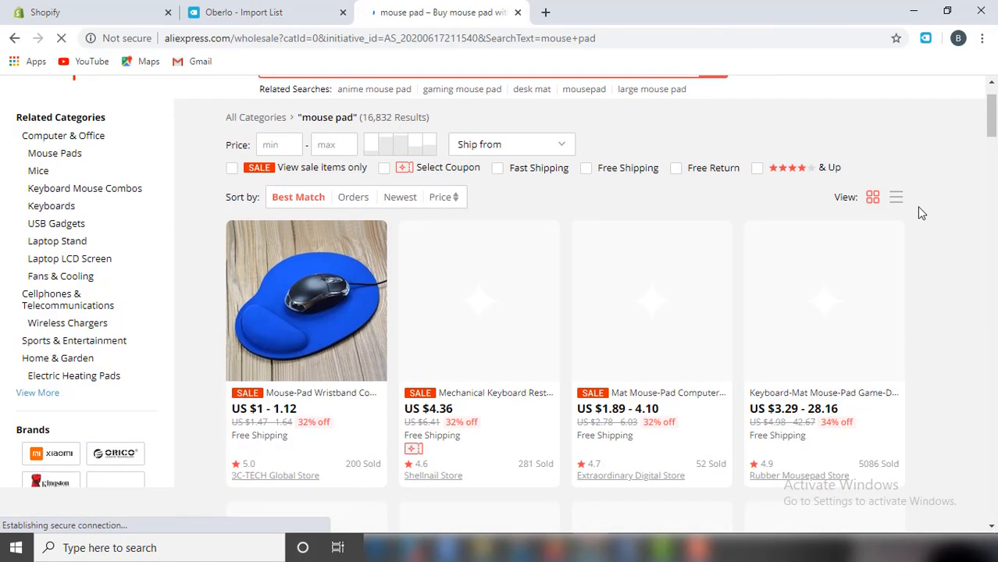
Sort mouse pad results by orders and open the blue Mouse Pad with Wrist Rest (US $0.99).
{"action": "left_click", "coordinate": [353, 197]}
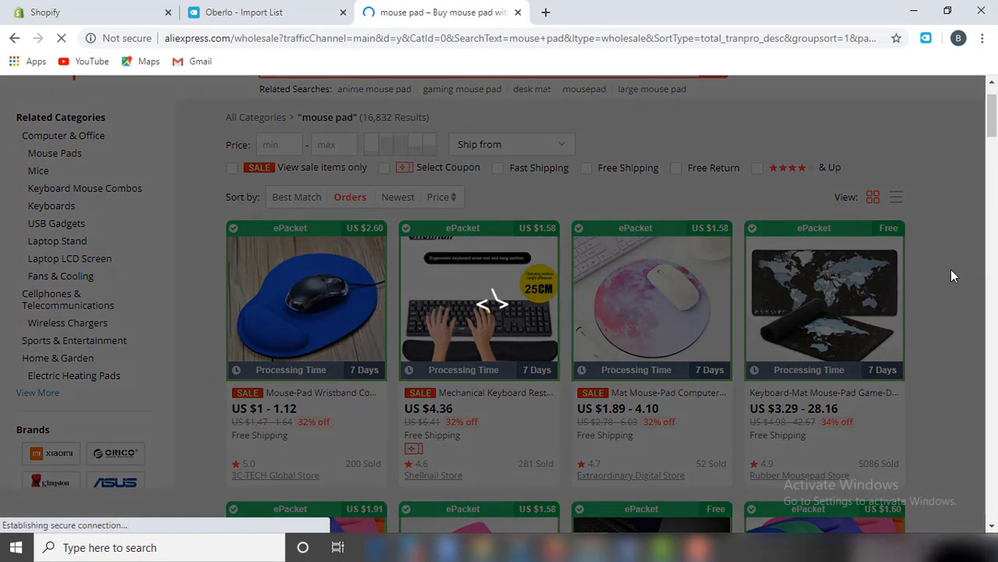
{"action": "scroll", "coordinate": [951, 271], "scroll_direction": "down", "scroll_amount": 1}
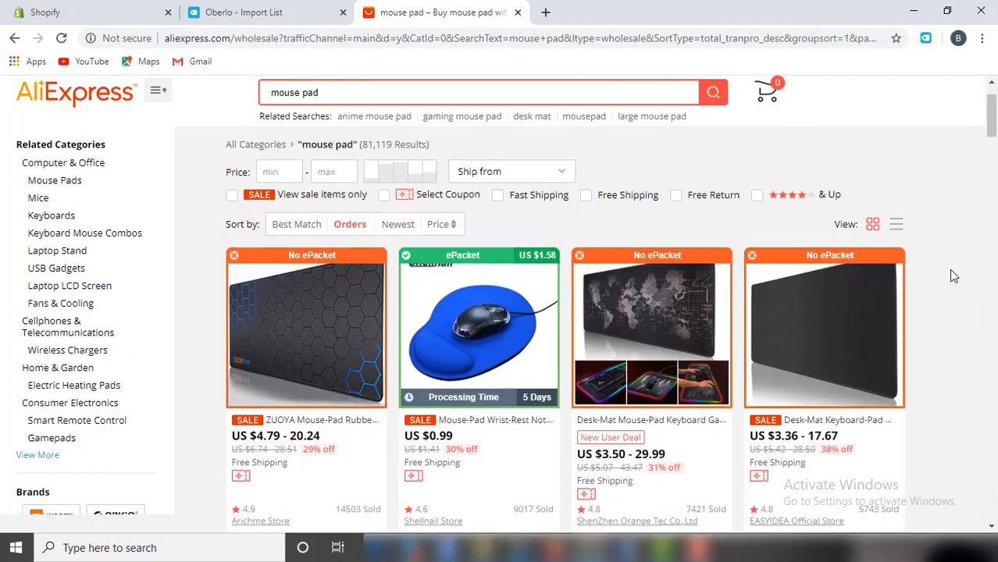
{"action": "scroll", "coordinate": [949, 268], "scroll_direction": "down", "scroll_amount": 1}
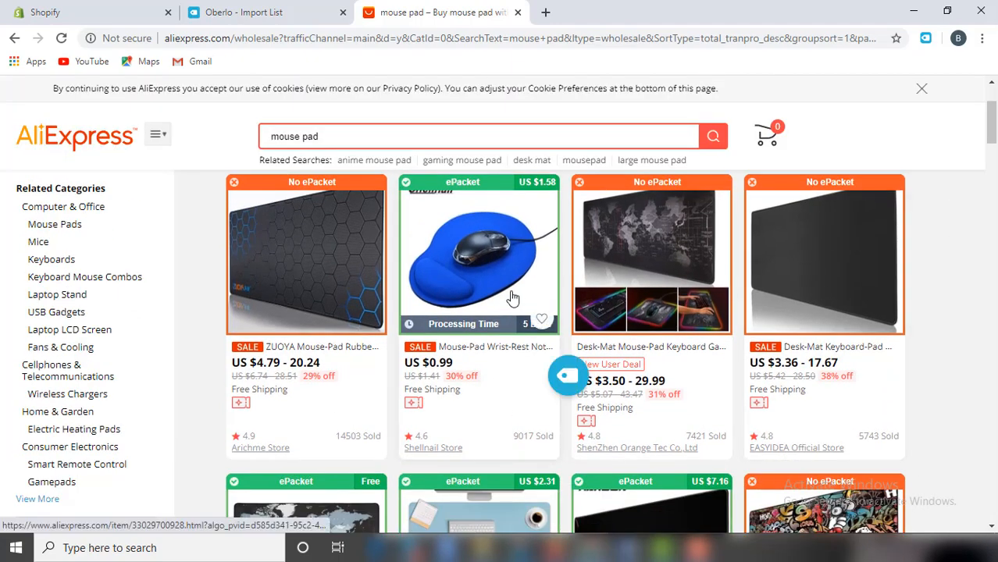
{"action": "scroll", "coordinate": [510, 297], "scroll_direction": "down", "scroll_amount": 1}
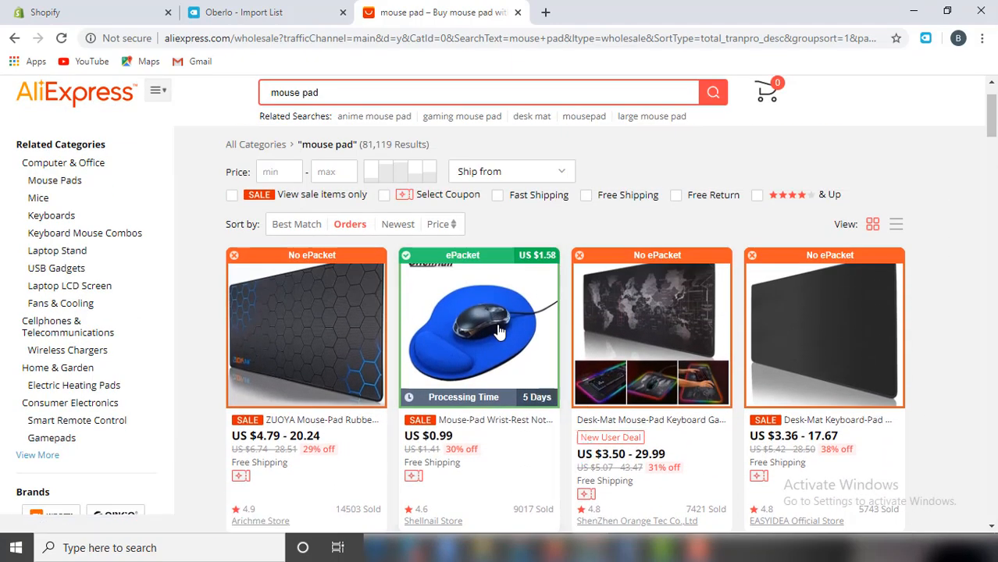
{"action": "left_click", "coordinate": [494, 330]}
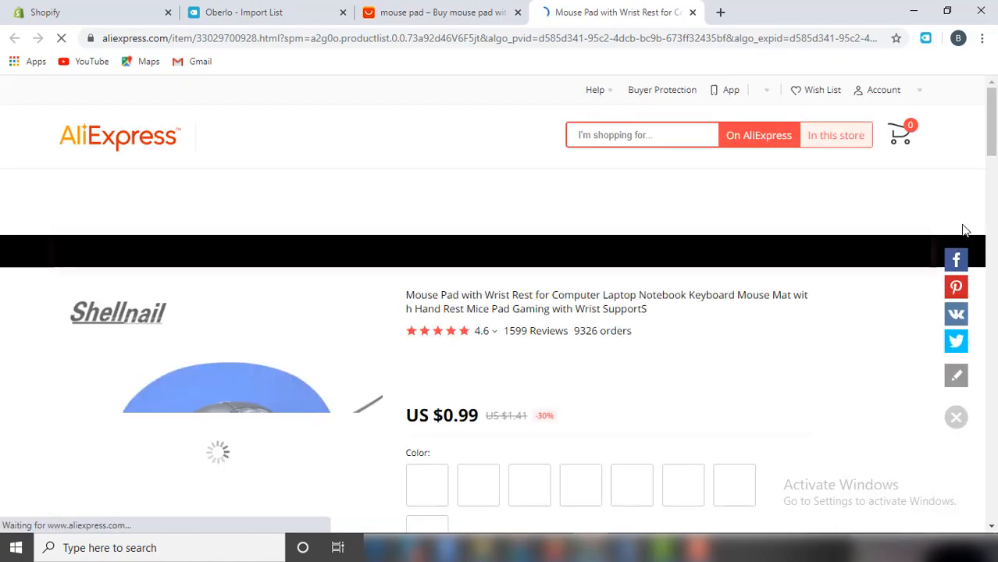
{"action": "scroll", "coordinate": [961, 225], "scroll_direction": "down", "scroll_amount": 1}
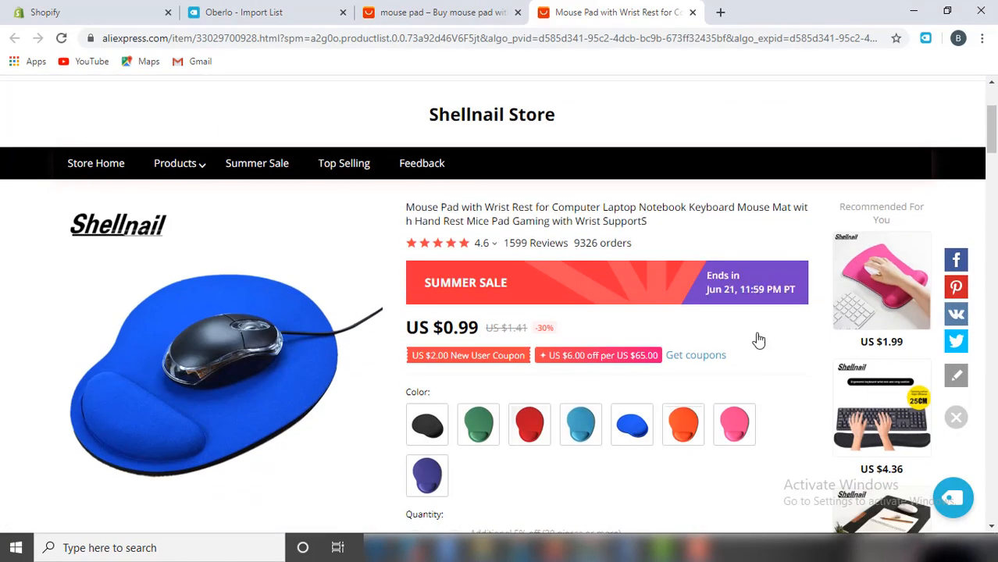
{"action": "scroll", "coordinate": [815, 365], "scroll_direction": "up", "scroll_amount": 1}
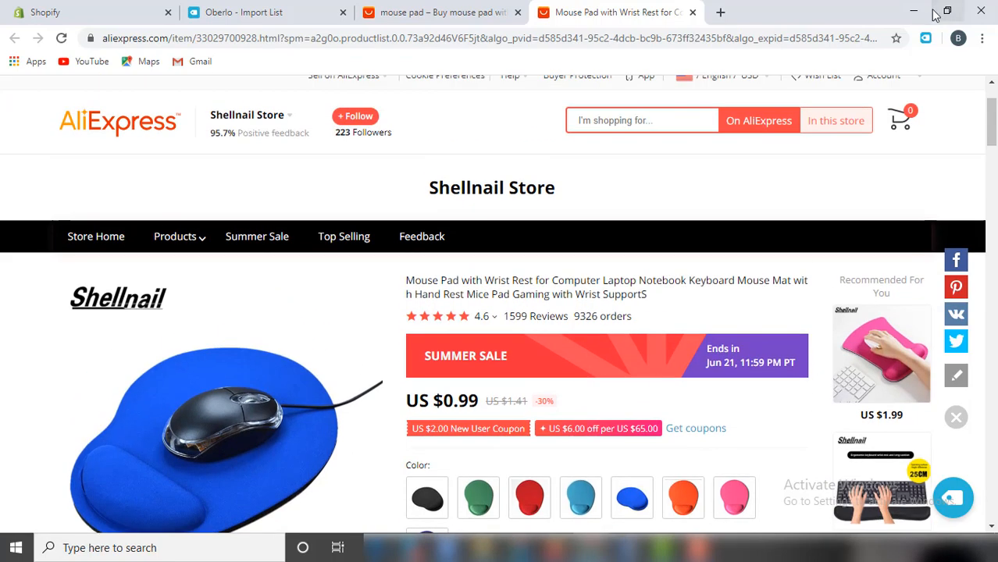
Import the Mouse Pad with Wrist Rest via the Oberlo extension and show Oberlo's Import List.
{"action": "left_click", "coordinate": [926, 39]}
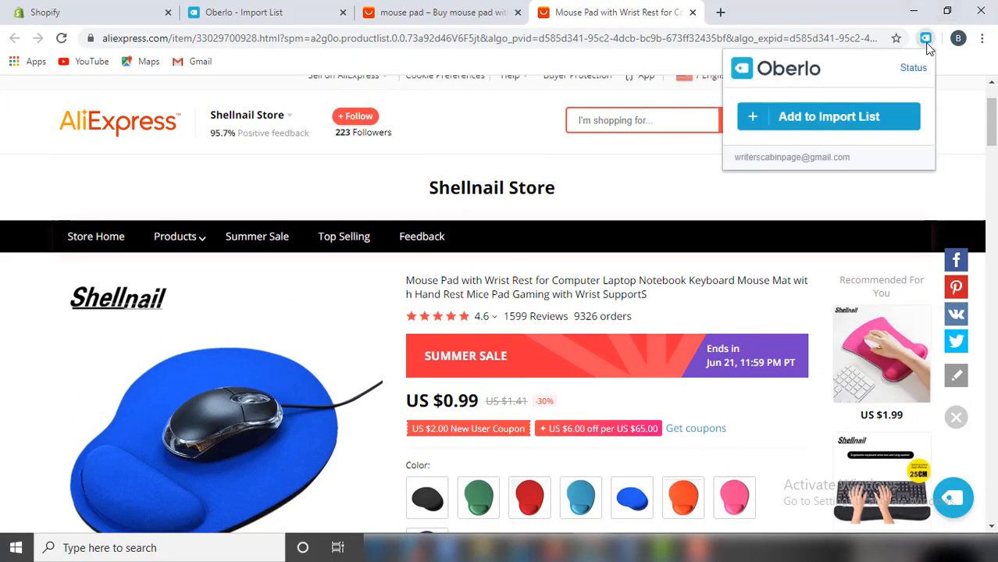
{"action": "left_click", "coordinate": [832, 117]}
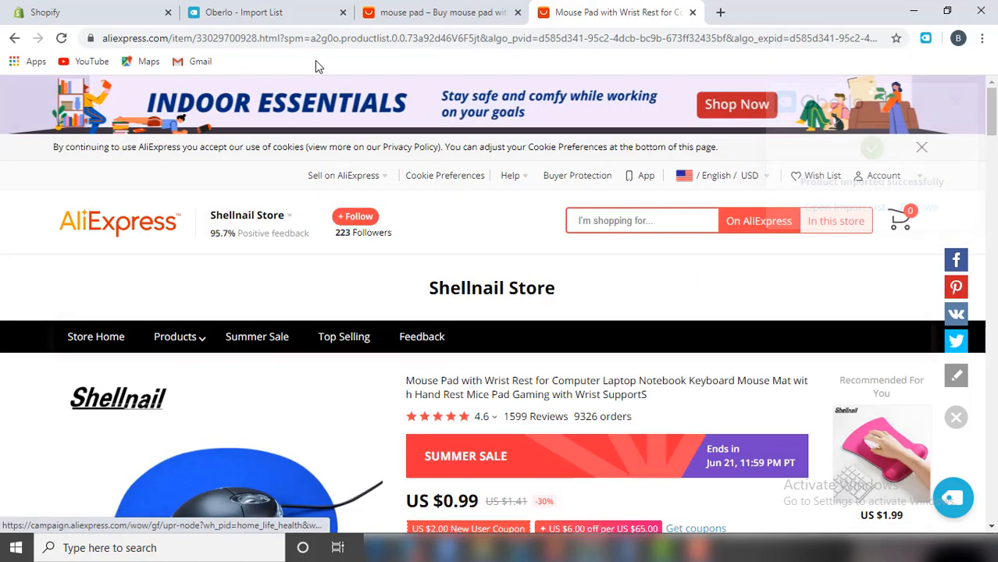
{"action": "left_click", "coordinate": [279, 6]}
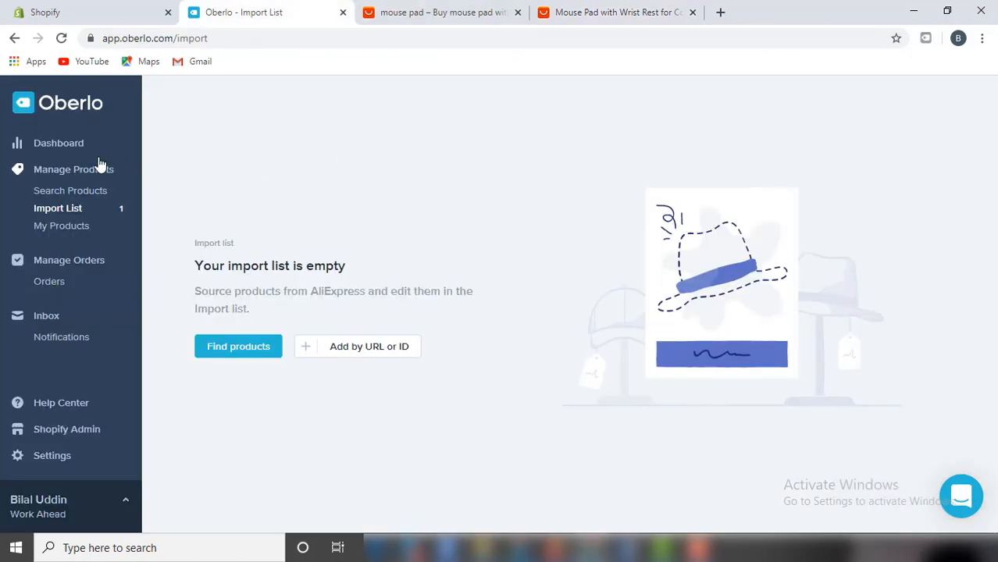
Refresh the Oberlo import list and import the Mouse Pad with Wrist Rest into the store.
{"action": "left_click", "coordinate": [90, 211]}
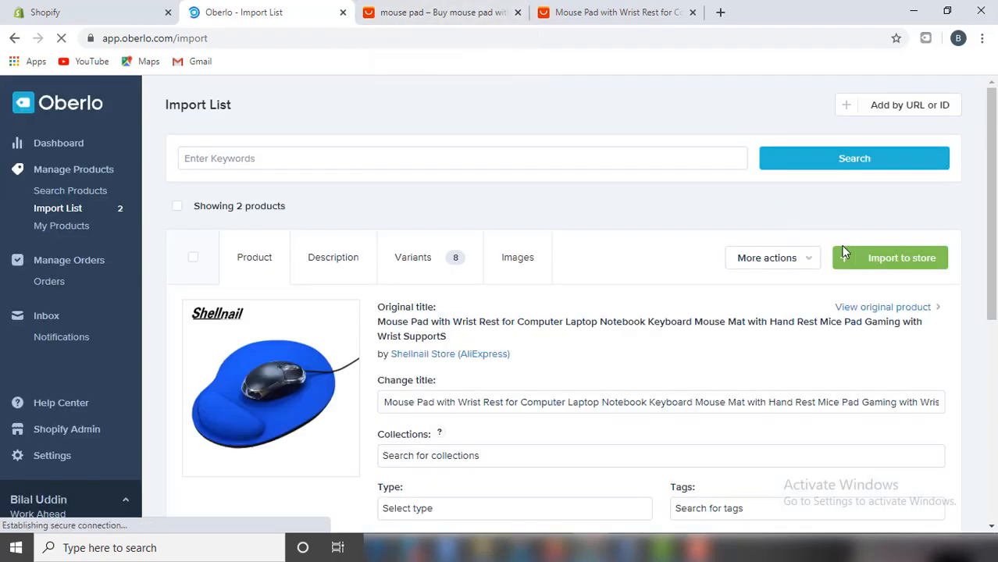
{"action": "scroll", "coordinate": [531, 339], "scroll_direction": "down", "scroll_amount": 5}
{"action": "scroll", "coordinate": [571, 413], "scroll_direction": "up", "scroll_amount": 5}
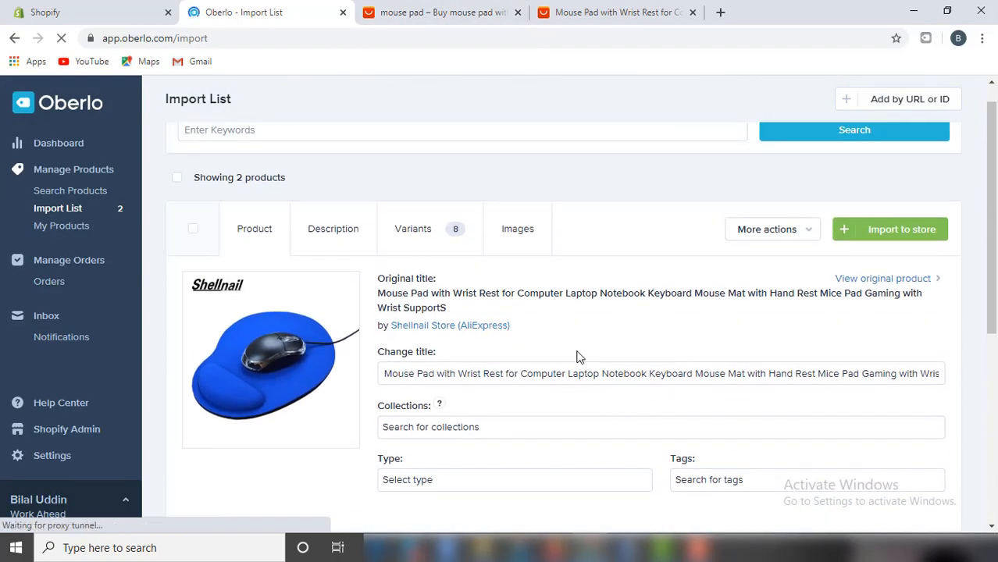
{"action": "scroll", "coordinate": [578, 358], "scroll_direction": "down", "scroll_amount": 2}
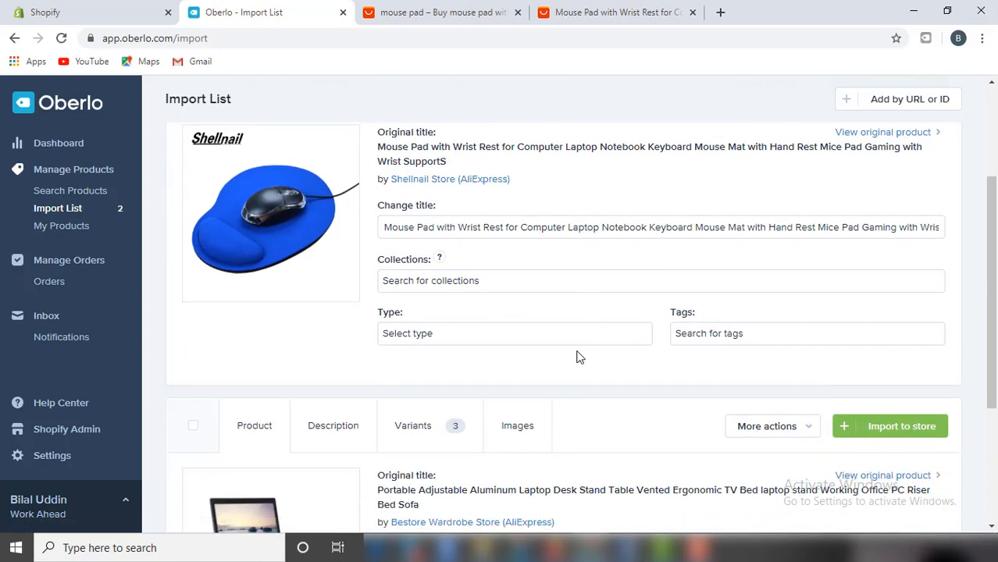
{"action": "scroll", "coordinate": [579, 356], "scroll_direction": "down", "scroll_amount": 2}
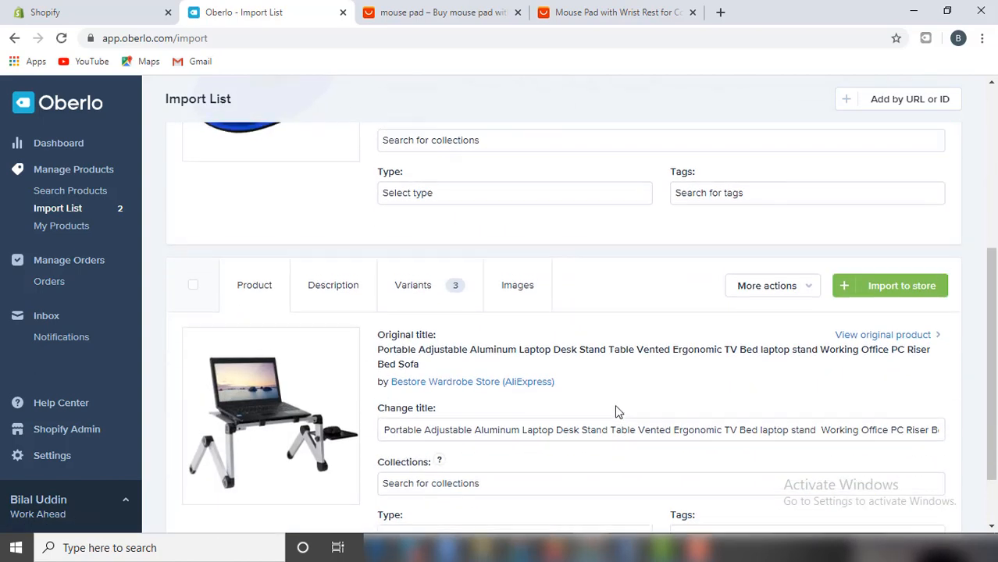
{"action": "scroll", "coordinate": [617, 410], "scroll_direction": "up", "scroll_amount": 4}
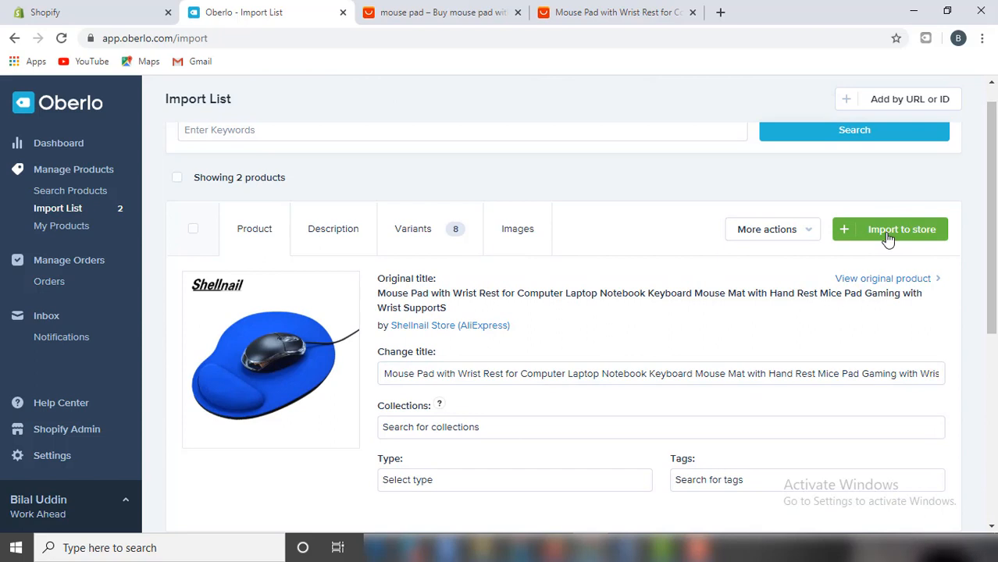
{"action": "left_click", "coordinate": [888, 236]}
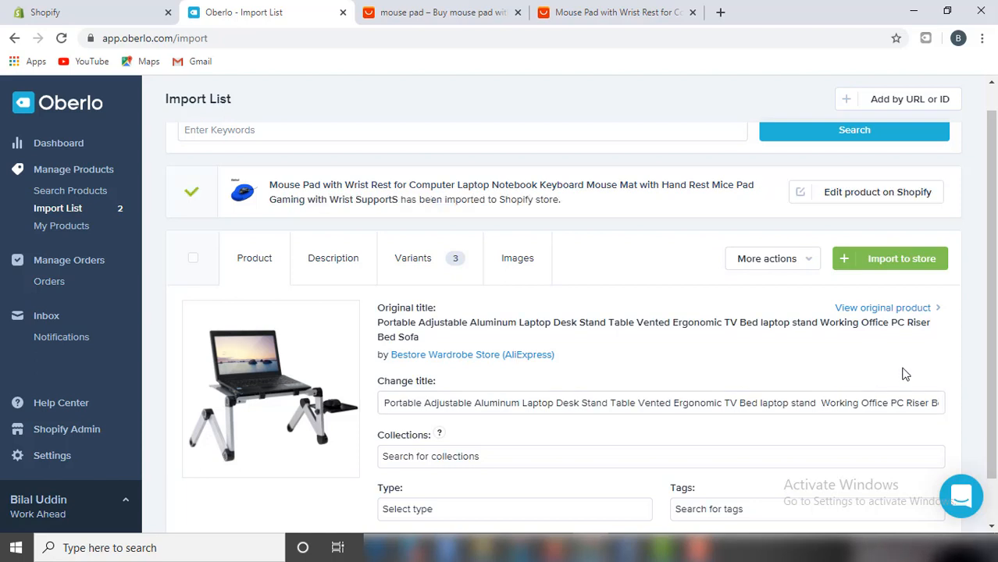
Import the laptop desk stand into the store and close both AliExpress tabs.
{"action": "left_click", "coordinate": [868, 258]}
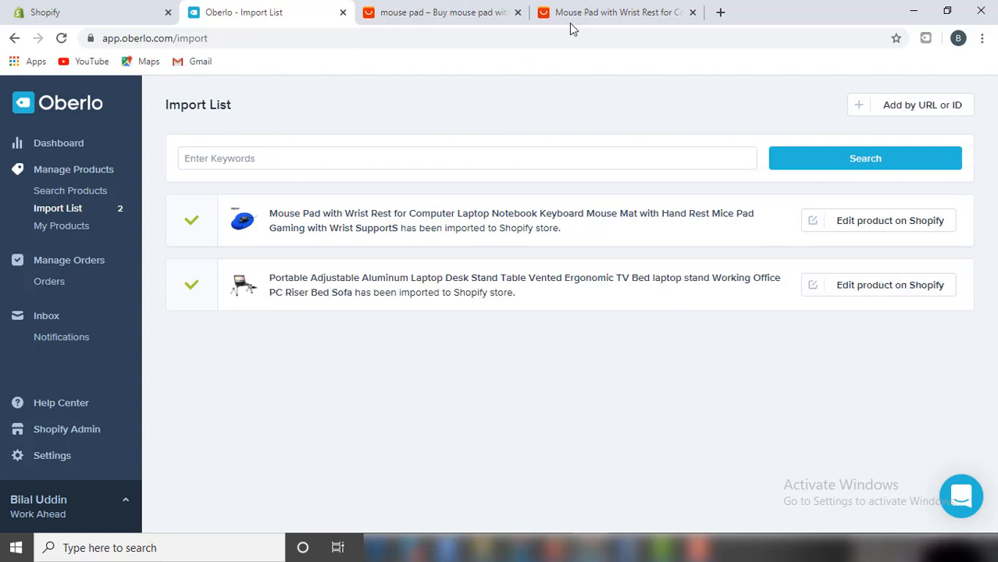
{"action": "left_click", "coordinate": [517, 12]}
{"action": "left_click", "coordinate": [517, 13]}
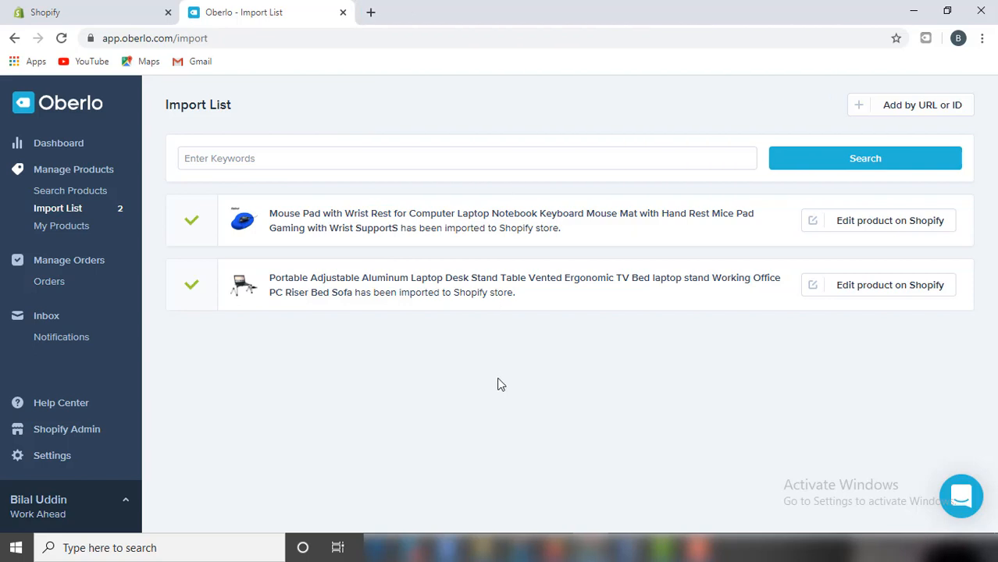
Open the mouse pad in the Shopify product list and shorten its title to 'Mouse Pad Wrist Rest'.
{"action": "left_click", "coordinate": [106, 8]}
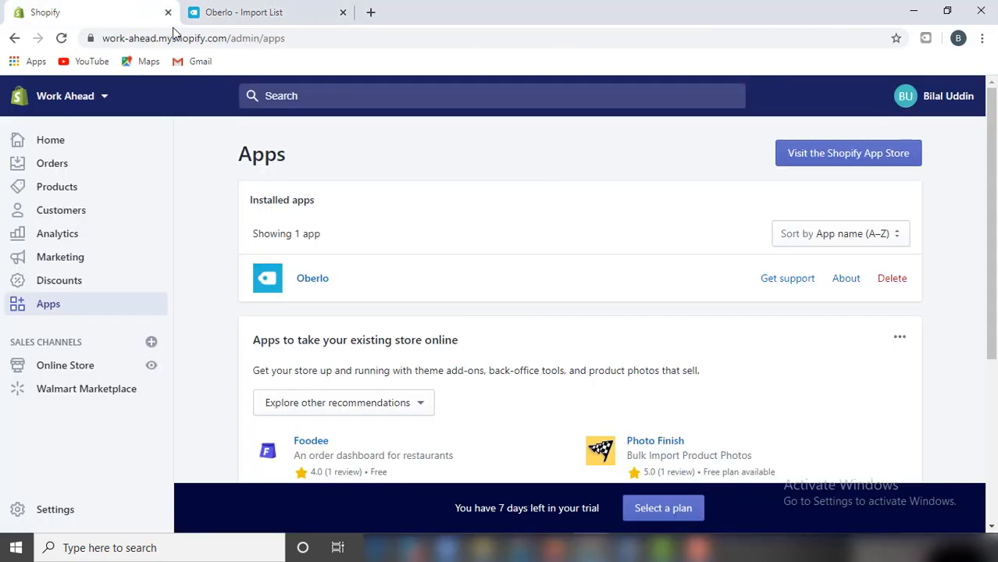
{"action": "left_click", "coordinate": [86, 198]}
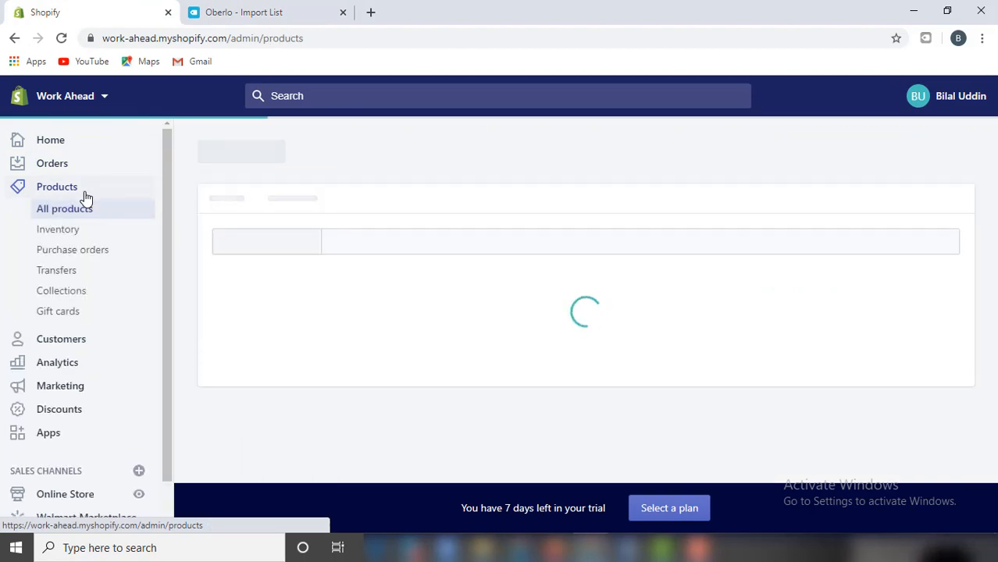
{"action": "scroll", "coordinate": [386, 305], "scroll_direction": "down", "scroll_amount": 1}
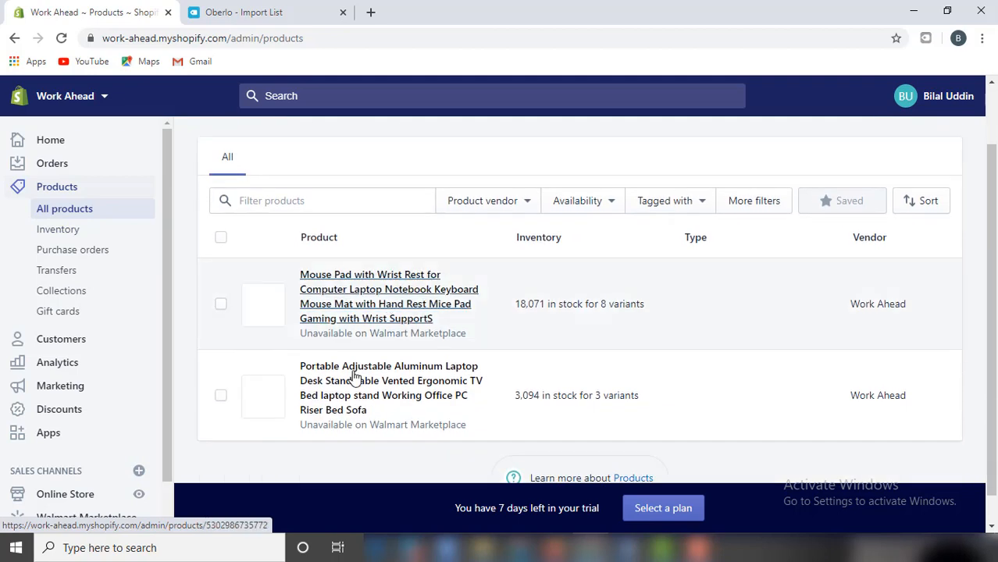
{"action": "left_click", "coordinate": [373, 276]}
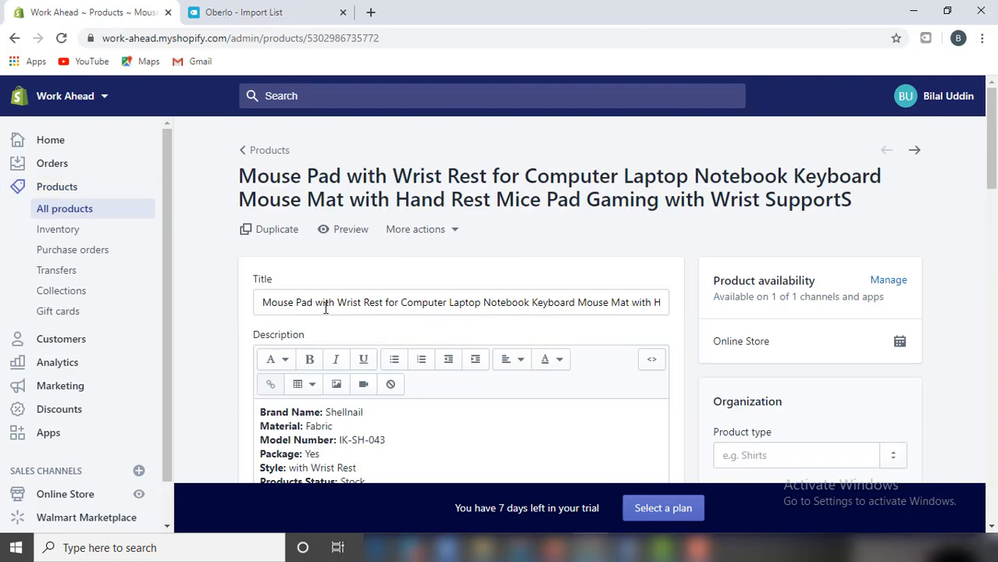
{"action": "left_click", "coordinate": [323, 304]}
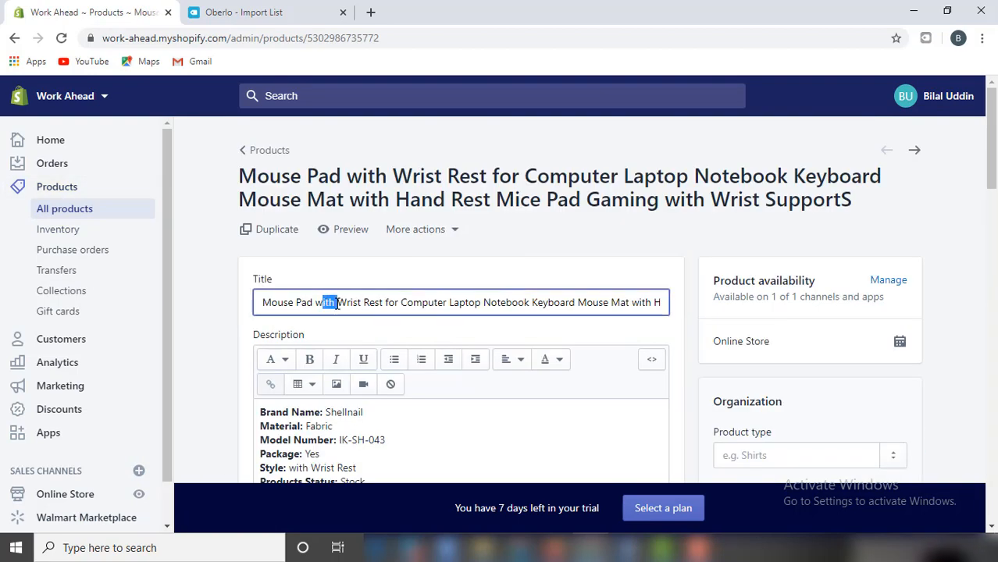
{"action": "key", "text": "BackSpace"}
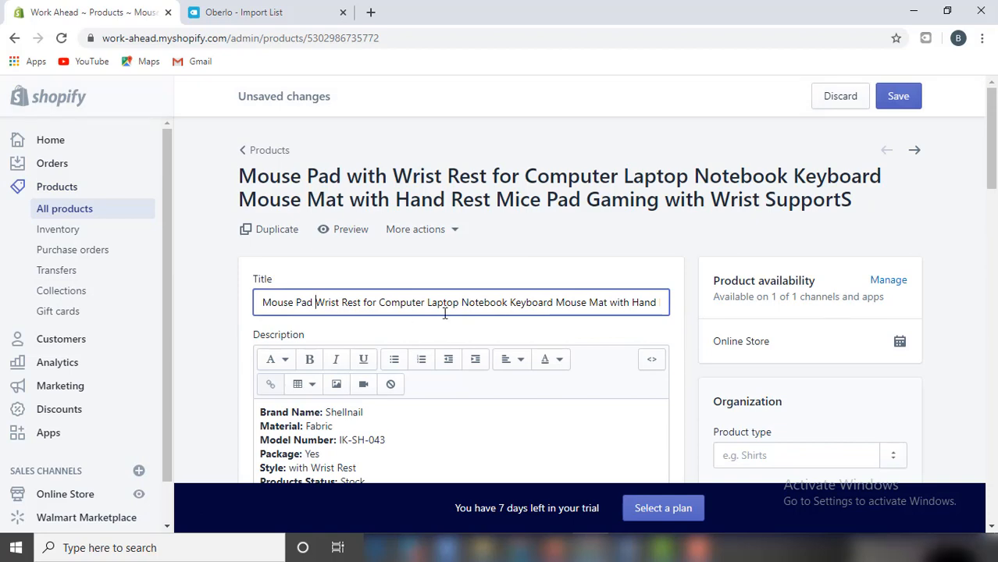
{"action": "left_click_drag", "start_coordinate": [368, 304], "coordinate": [906, 304]}
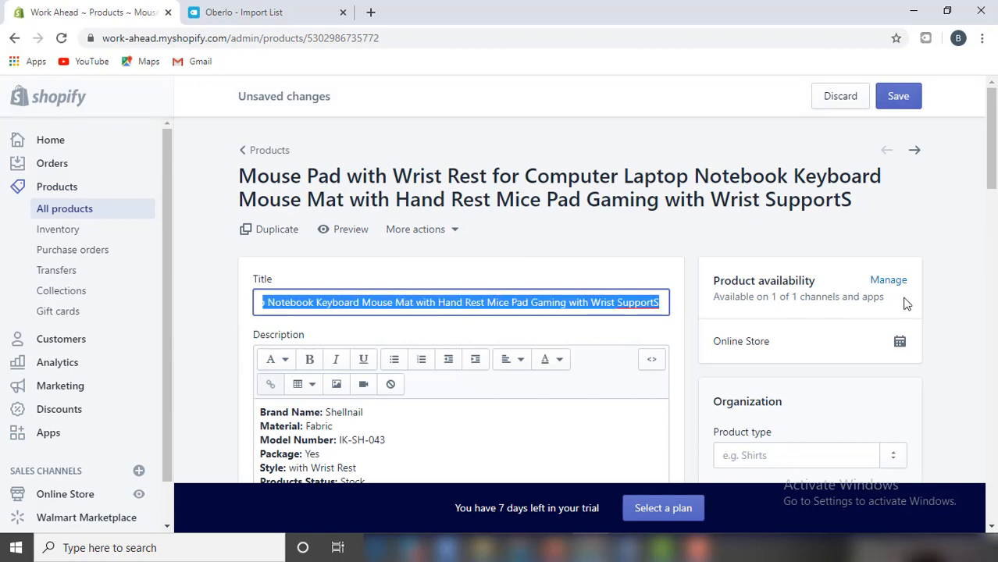
{"action": "key", "text": "BackSpace"}
Replace the mouse pad's old description with the pasted bulleted feature text.
{"action": "scroll", "coordinate": [603, 295], "scroll_direction": "down", "scroll_amount": 4}
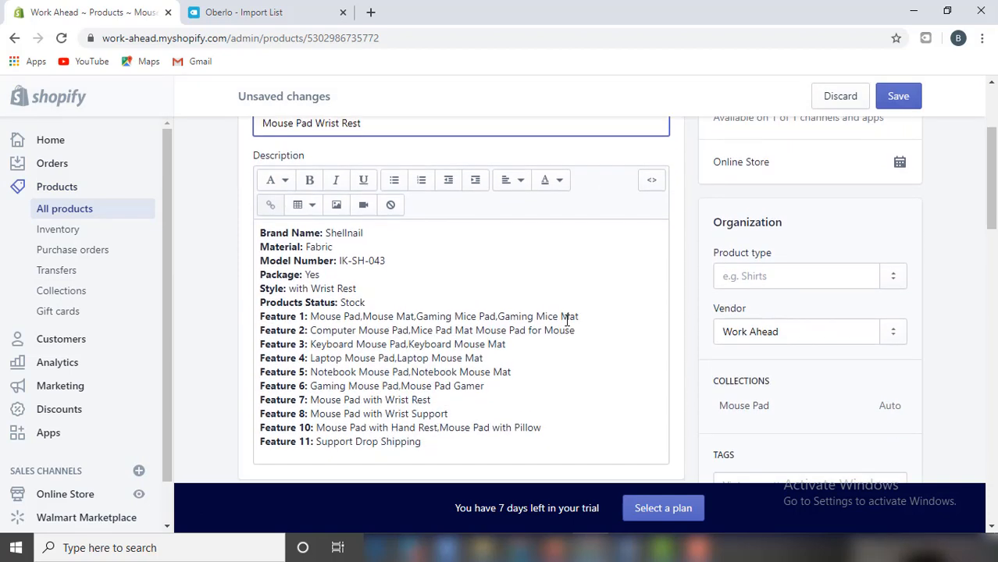
{"action": "scroll", "coordinate": [535, 339], "scroll_direction": "up", "scroll_amount": 1}
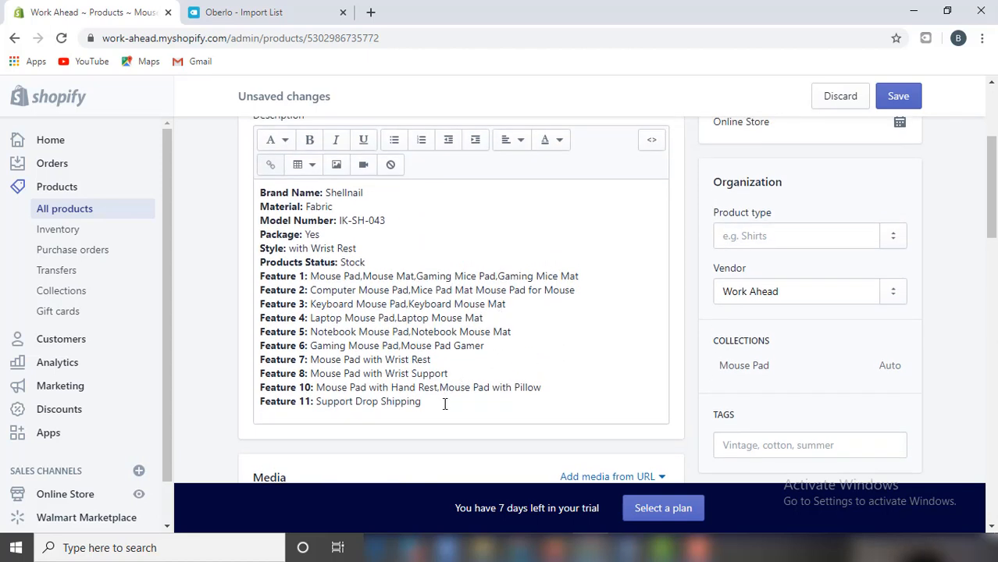
{"action": "left_click_drag", "start_coordinate": [446, 406], "coordinate": [249, 178]}
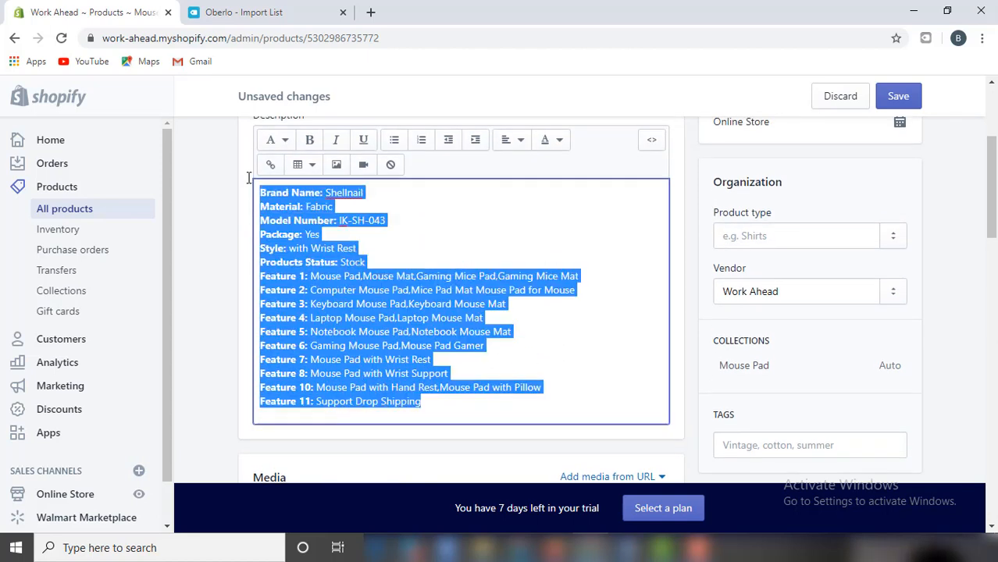
{"action": "key", "text": "BackSpace"}
{"action": "scroll", "coordinate": [391, 265], "scroll_direction": "up", "scroll_amount": 1}
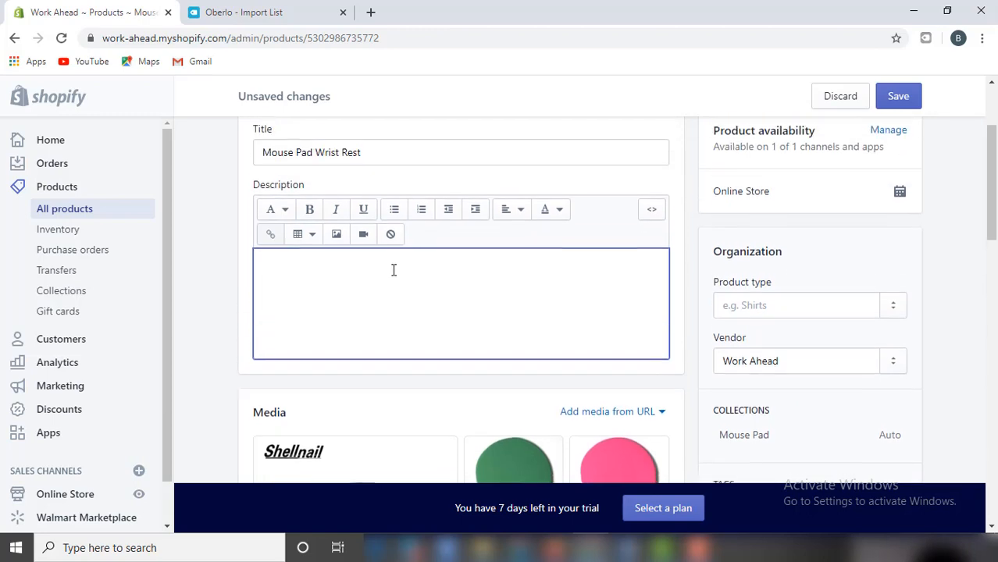
{"action": "key", "text": "ctrl+v"}
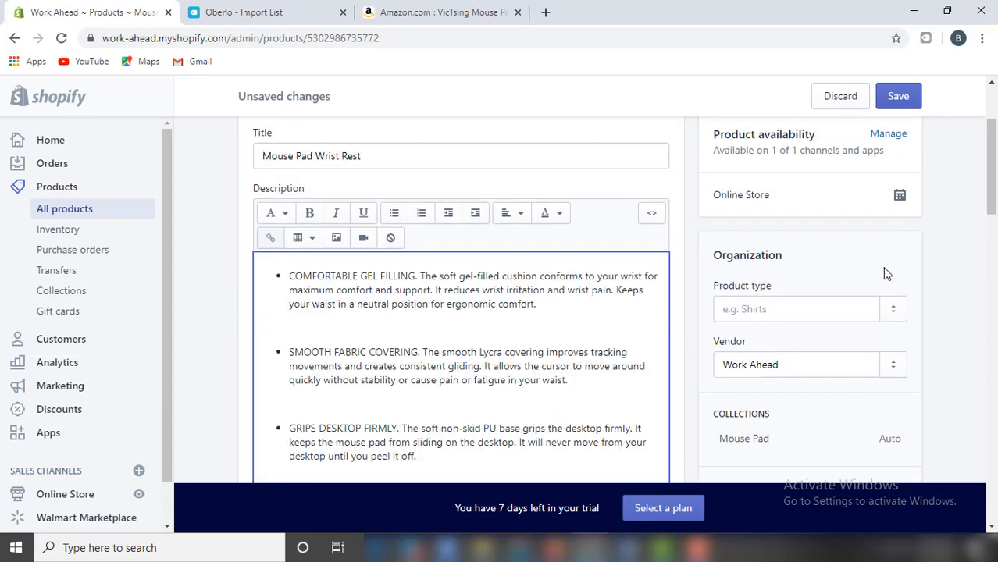
{"action": "scroll", "coordinate": [885, 274], "scroll_direction": "down", "scroll_amount": 5}
Delete the blue main image and the red mouse pad image from the product media.
{"action": "scroll", "coordinate": [855, 320], "scroll_direction": "down", "scroll_amount": 3}
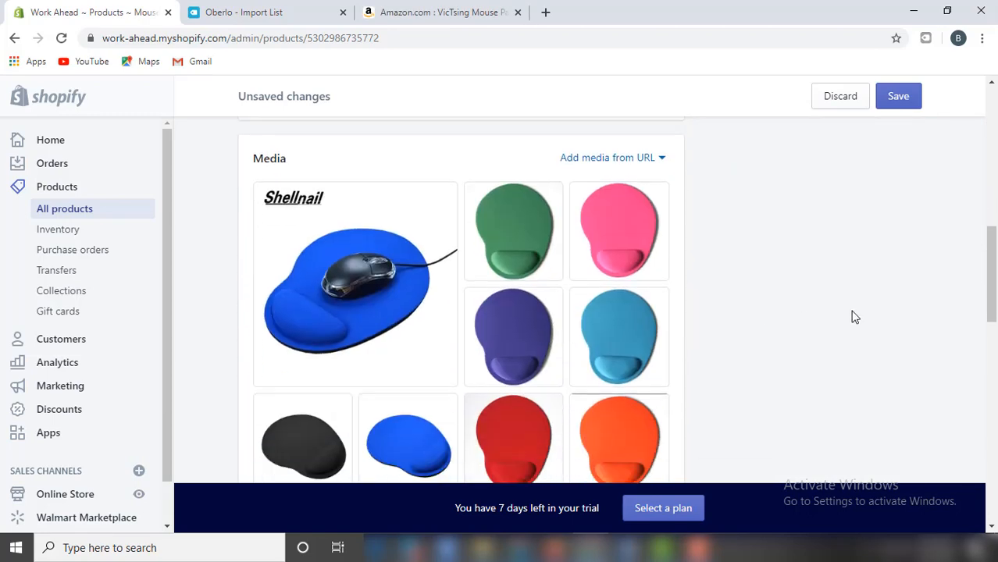
{"action": "scroll", "coordinate": [847, 332], "scroll_direction": "up", "scroll_amount": 1}
{"action": "scroll", "coordinate": [840, 344], "scroll_direction": "down", "scroll_amount": 3}
{"action": "scroll", "coordinate": [453, 348], "scroll_direction": "up", "scroll_amount": 3}
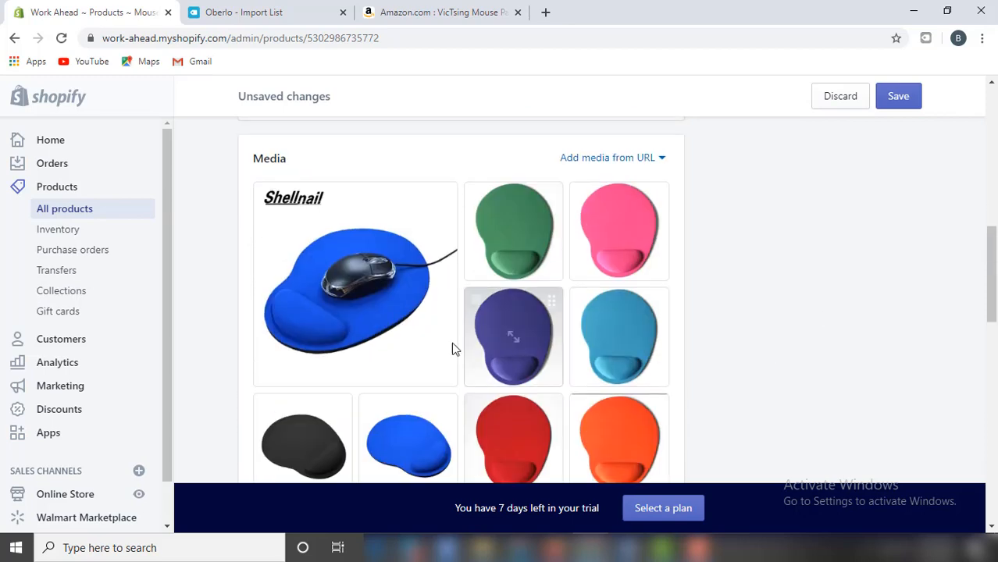
{"action": "left_click", "coordinate": [359, 281]}
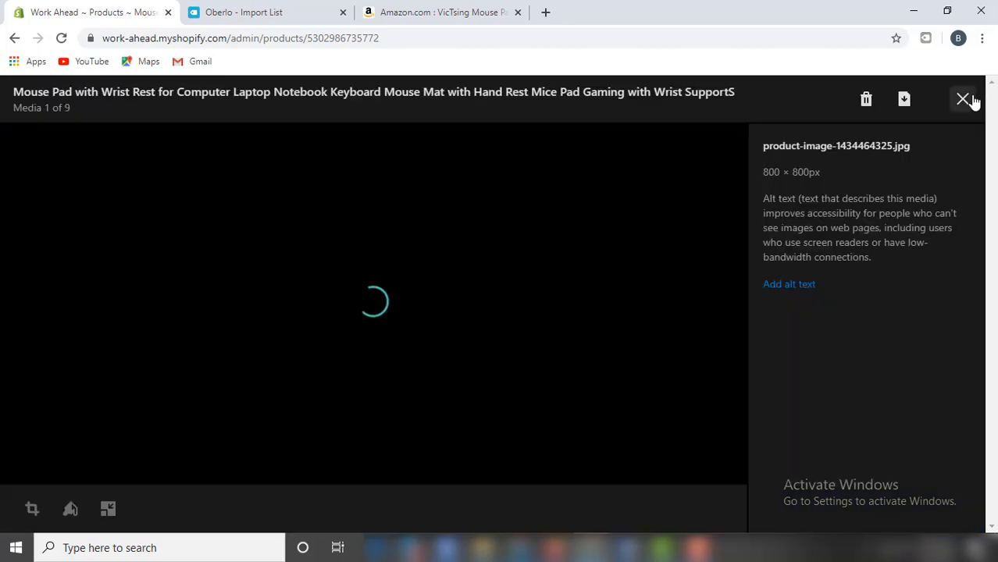
{"action": "left_click", "coordinate": [965, 99]}
{"action": "left_click", "coordinate": [265, 199]}
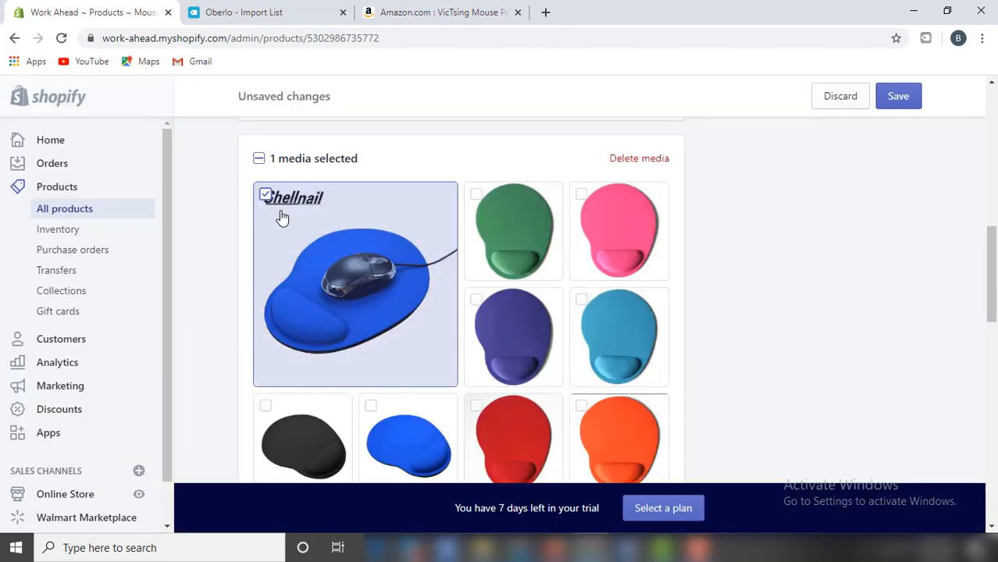
{"action": "scroll", "coordinate": [707, 245], "scroll_direction": "down", "scroll_amount": 1}
{"action": "scroll", "coordinate": [672, 349], "scroll_direction": "up", "scroll_amount": 1}
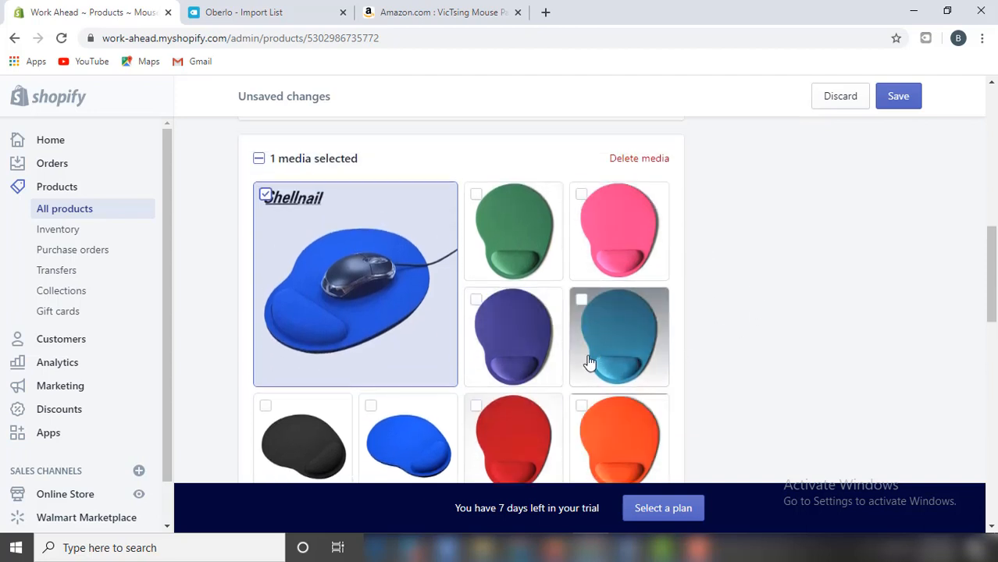
{"action": "left_click", "coordinate": [477, 406]}
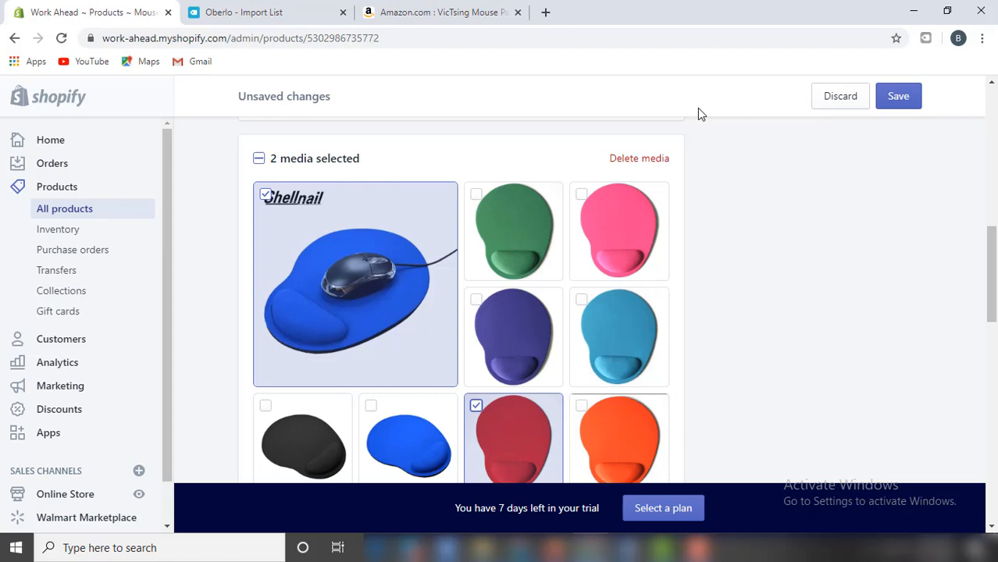
{"action": "left_click", "coordinate": [647, 162]}
{"action": "left_click", "coordinate": [687, 357]}
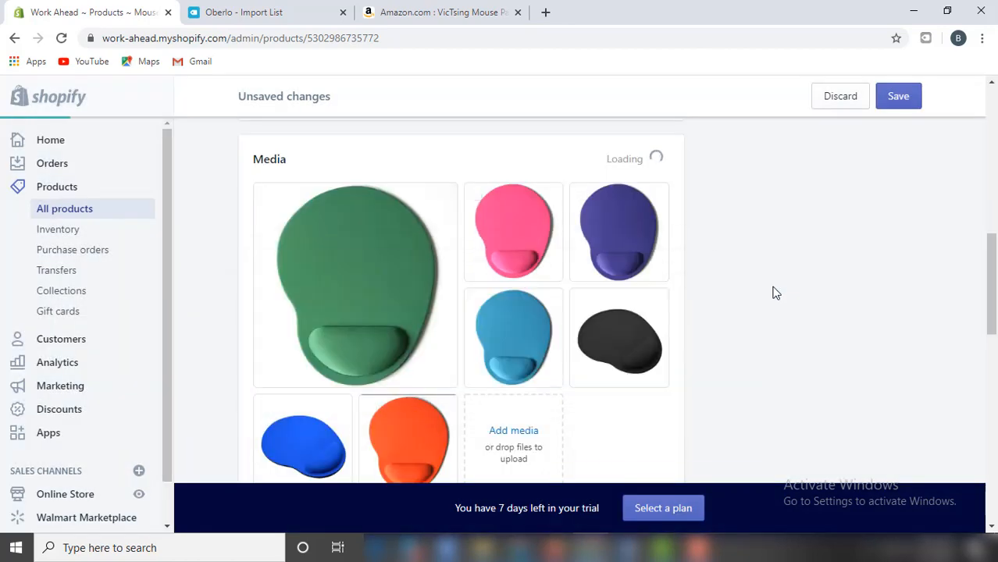
Save the mouse pad product changes, then open the Red variant's details.
{"action": "scroll", "coordinate": [766, 292], "scroll_direction": "down", "scroll_amount": 7}
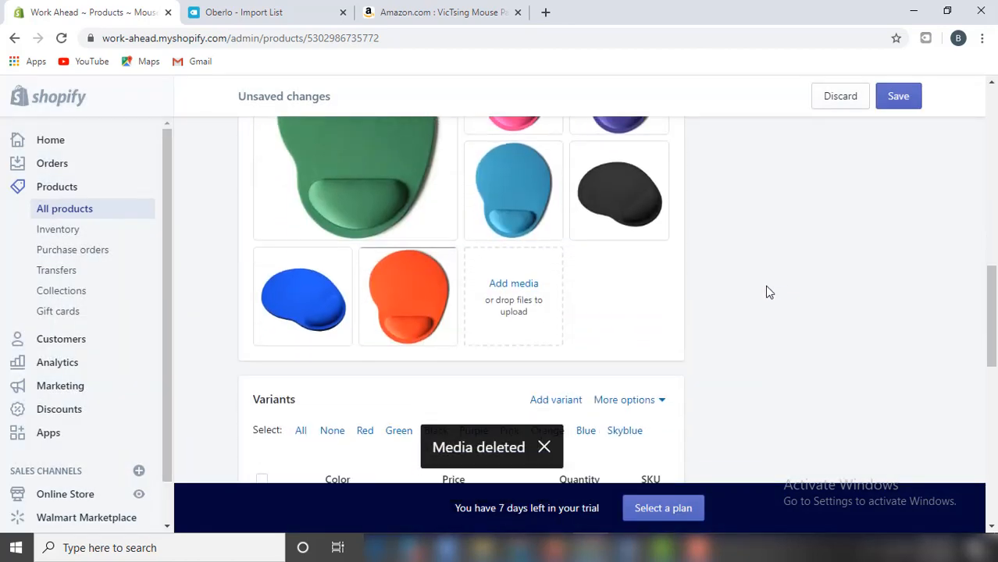
{"action": "scroll", "coordinate": [722, 237], "scroll_direction": "up", "scroll_amount": 1}
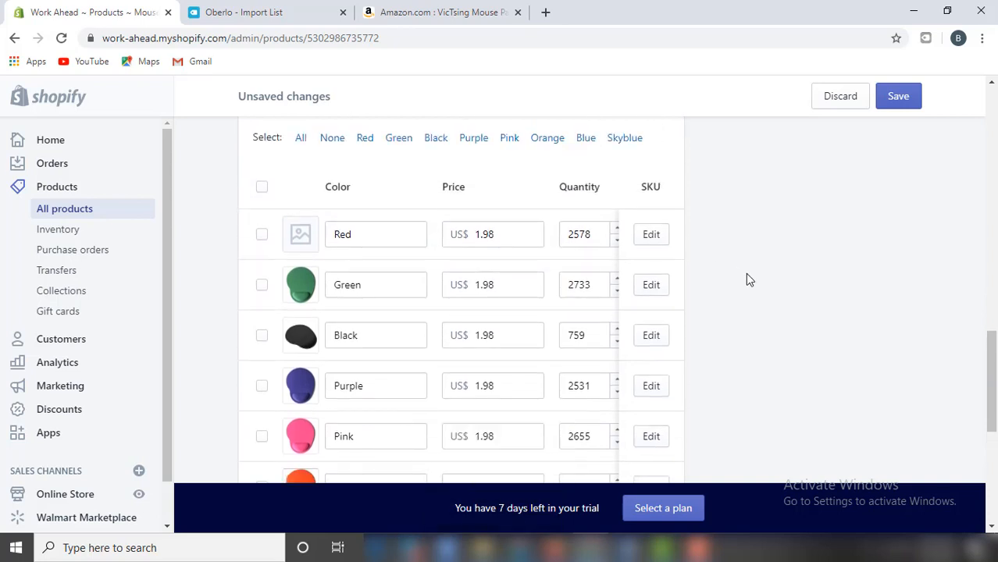
{"action": "scroll", "coordinate": [747, 279], "scroll_direction": "down", "scroll_amount": 2}
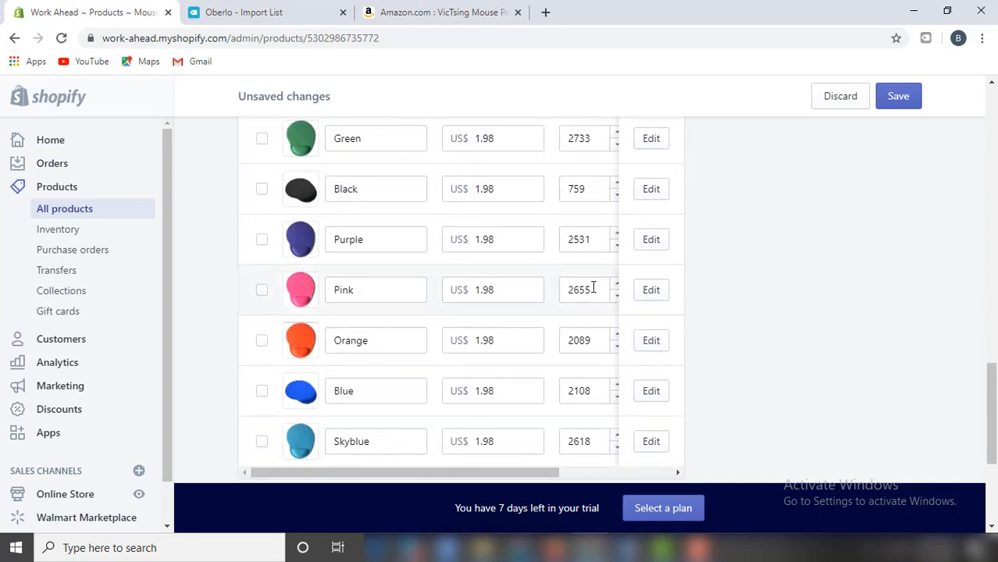
{"action": "left_click_drag", "start_coordinate": [520, 478], "coordinate": [635, 471]}
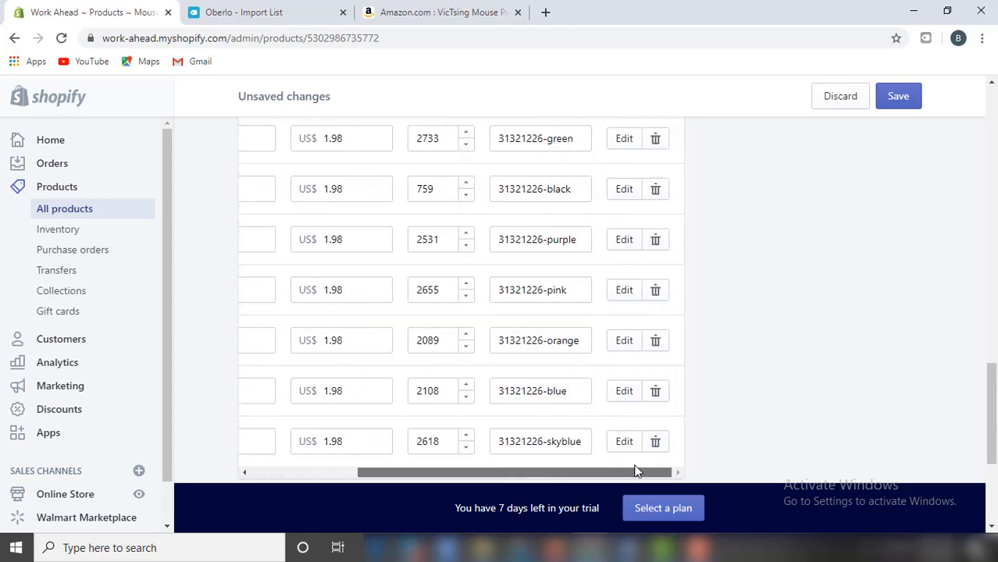
{"action": "scroll", "coordinate": [608, 359], "scroll_direction": "up", "scroll_amount": 2}
{"action": "scroll", "coordinate": [607, 359], "scroll_direction": "up", "scroll_amount": 1}
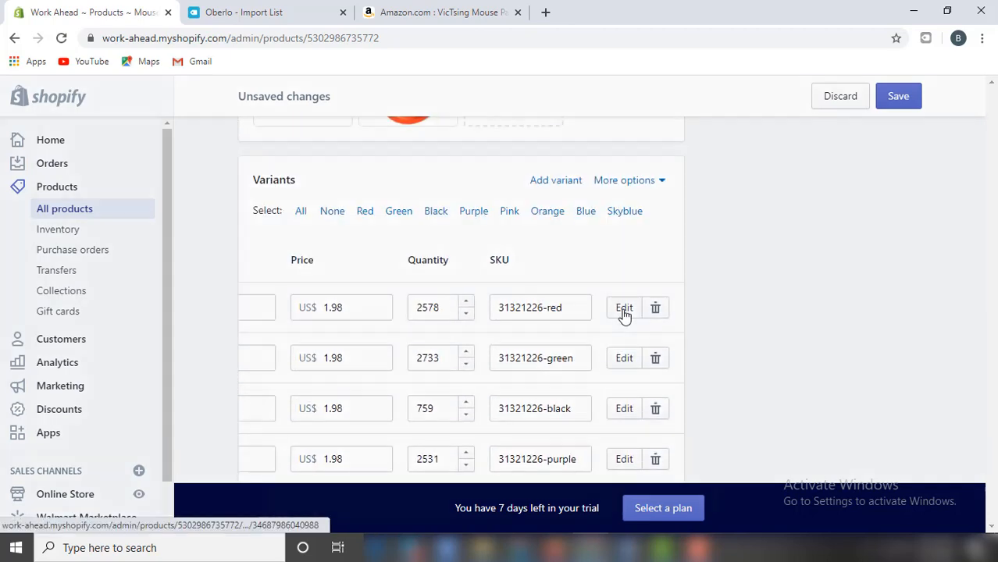
{"action": "left_click", "coordinate": [624, 308]}
{"action": "left_click", "coordinate": [698, 259]}
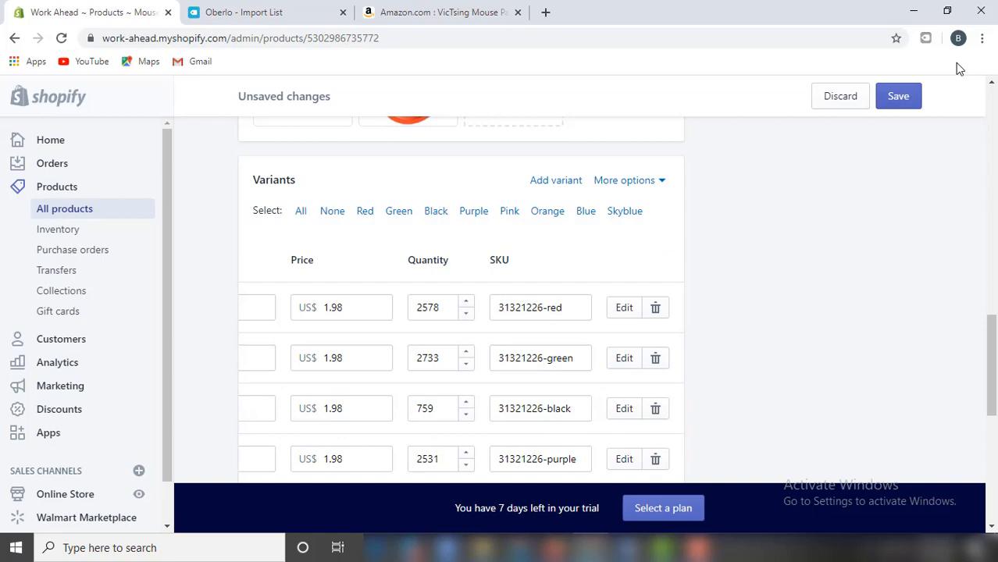
{"action": "left_click", "coordinate": [917, 92]}
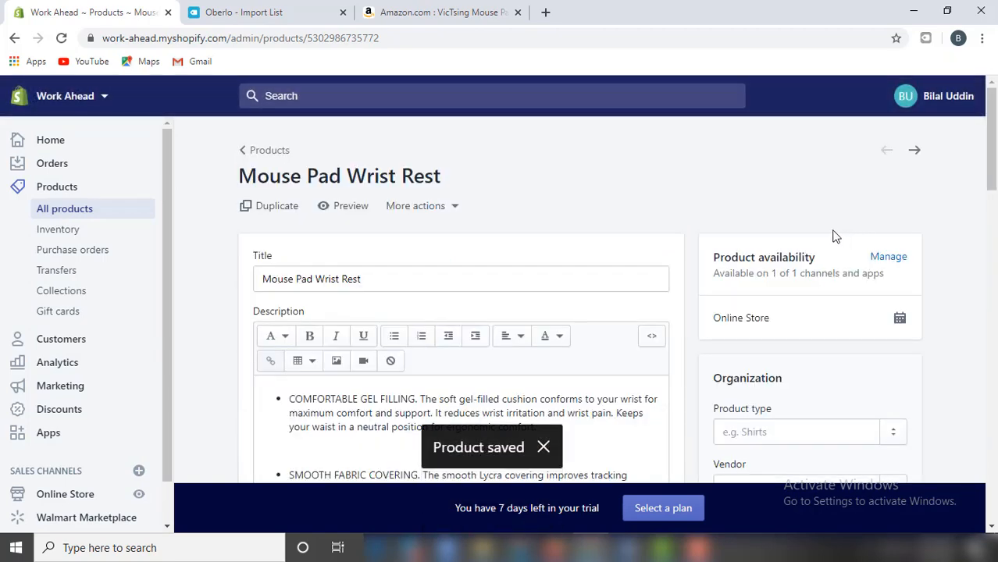
{"action": "scroll", "coordinate": [813, 248], "scroll_direction": "down", "scroll_amount": 8}
{"action": "scroll", "coordinate": [812, 247], "scroll_direction": "down", "scroll_amount": 5}
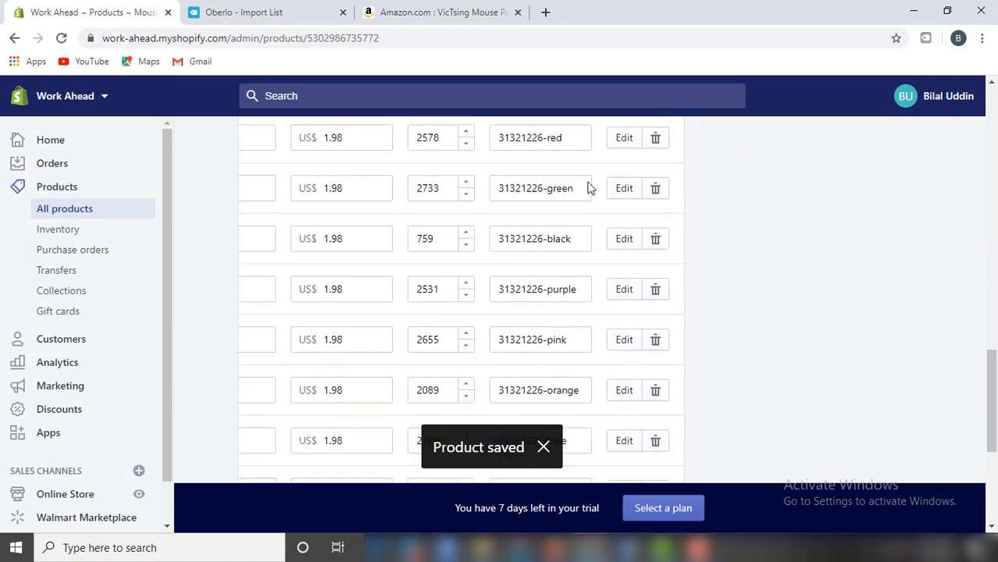
{"action": "left_click", "coordinate": [632, 149]}
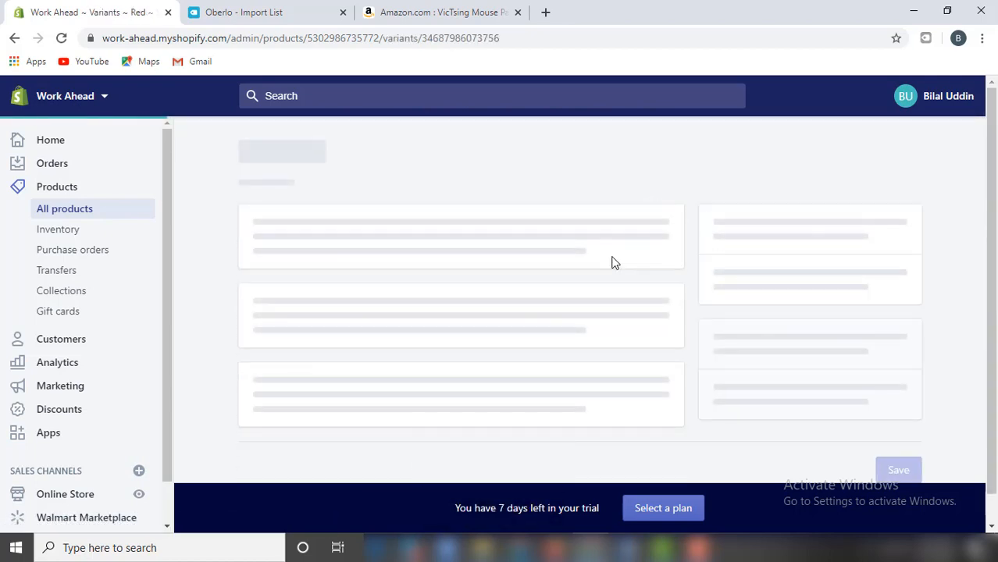
Change the Green variant's price from 1.98 to 5.95 and its compare-at price to 4.00.
{"action": "scroll", "coordinate": [614, 261], "scroll_direction": "down", "scroll_amount": 4}
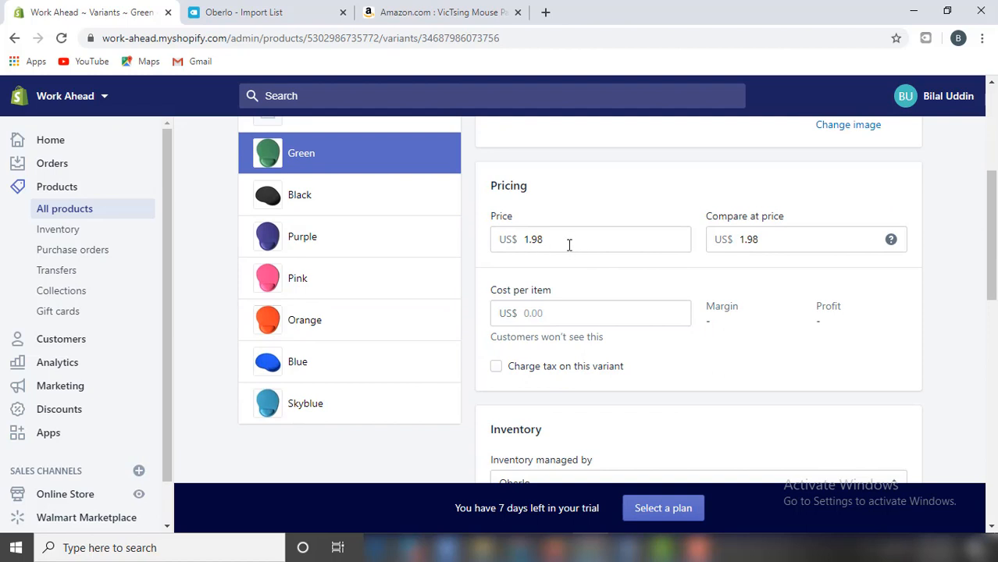
{"action": "left_click_drag", "start_coordinate": [567, 239], "coordinate": [524, 235]}
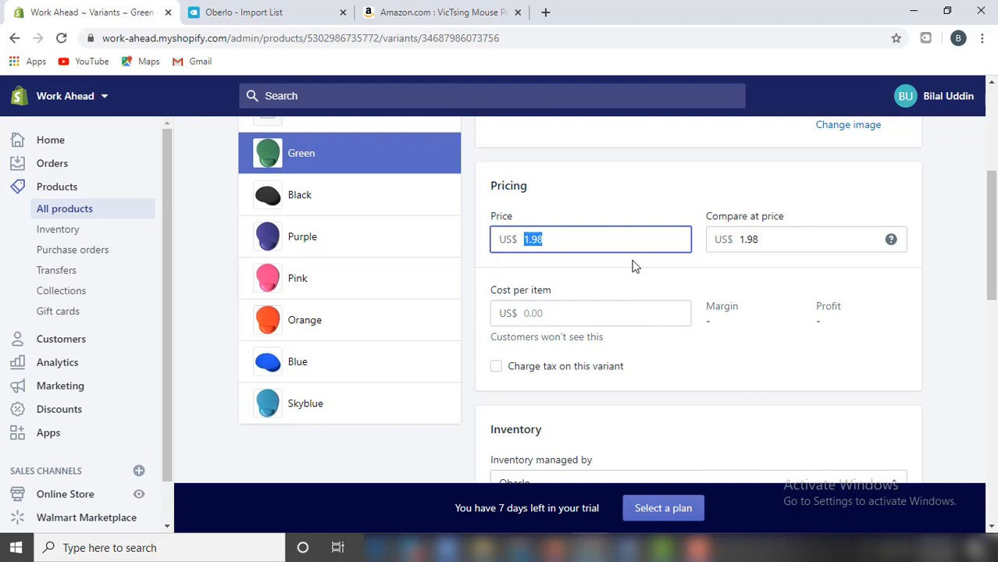
{"action": "type", "text": "5"}
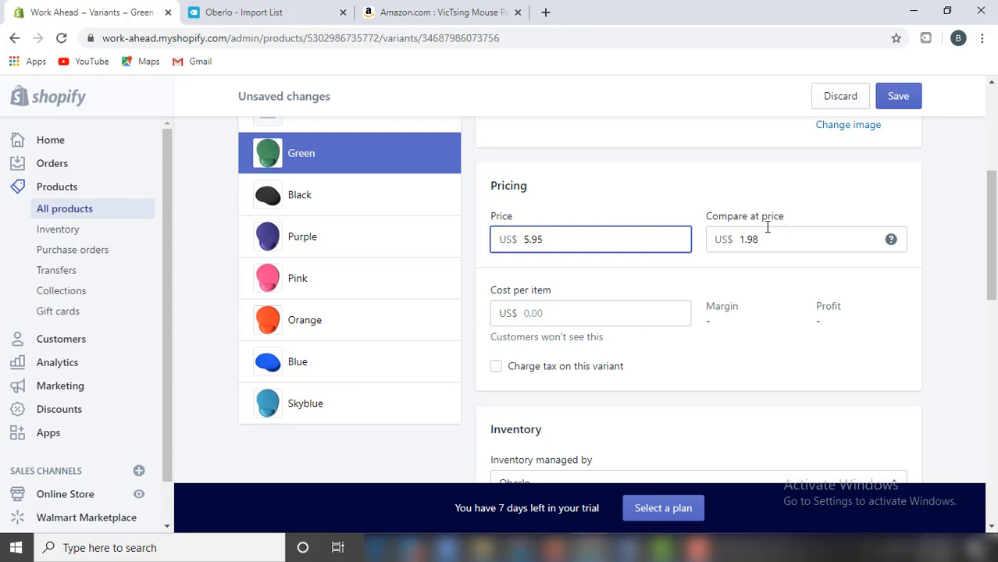
{"action": "left_click_drag", "start_coordinate": [772, 242], "coordinate": [738, 242]}
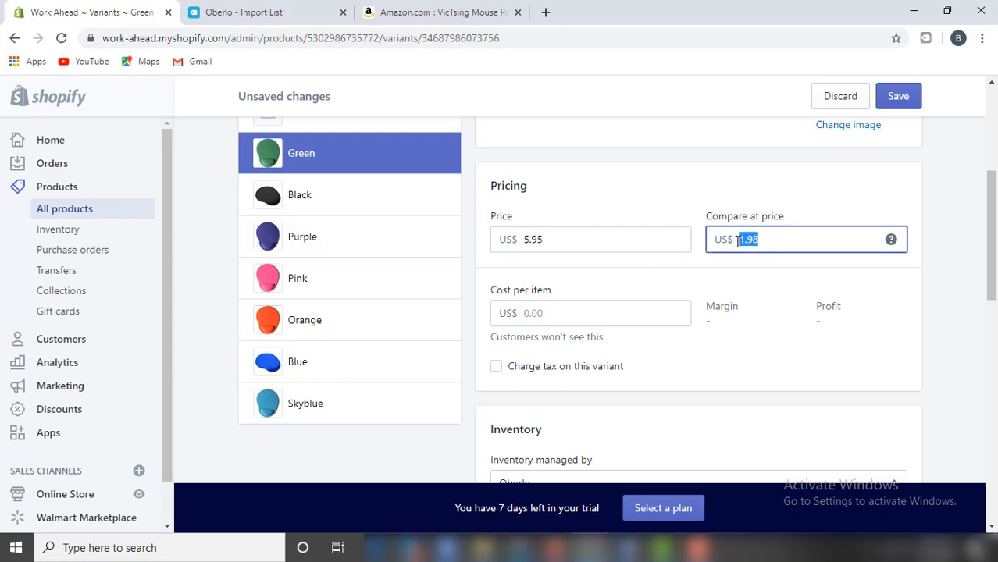
{"action": "type", "text": "4"}
{"action": "left_click", "coordinate": [875, 414]}
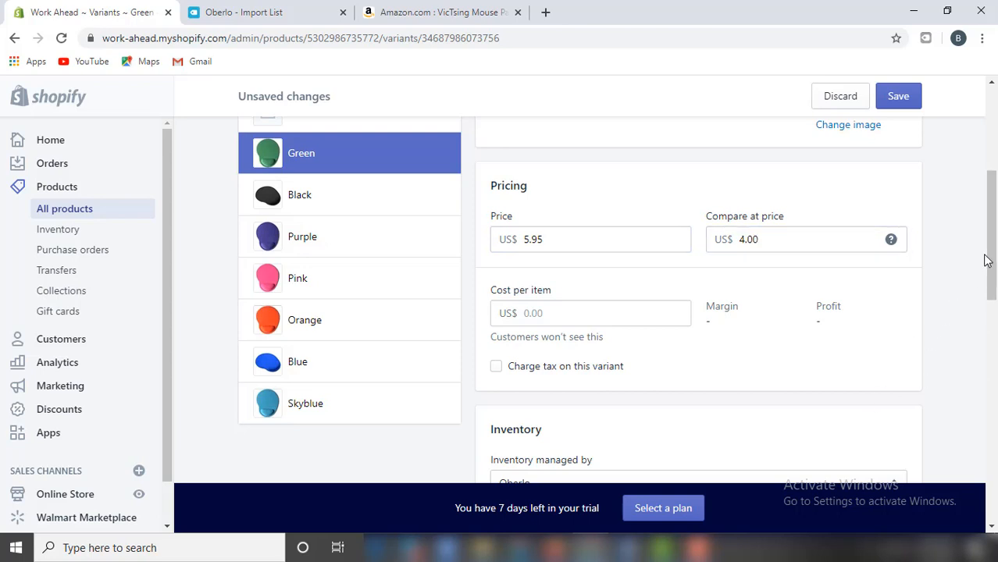
{"action": "left_click_drag", "start_coordinate": [995, 239], "coordinate": [995, 465]}
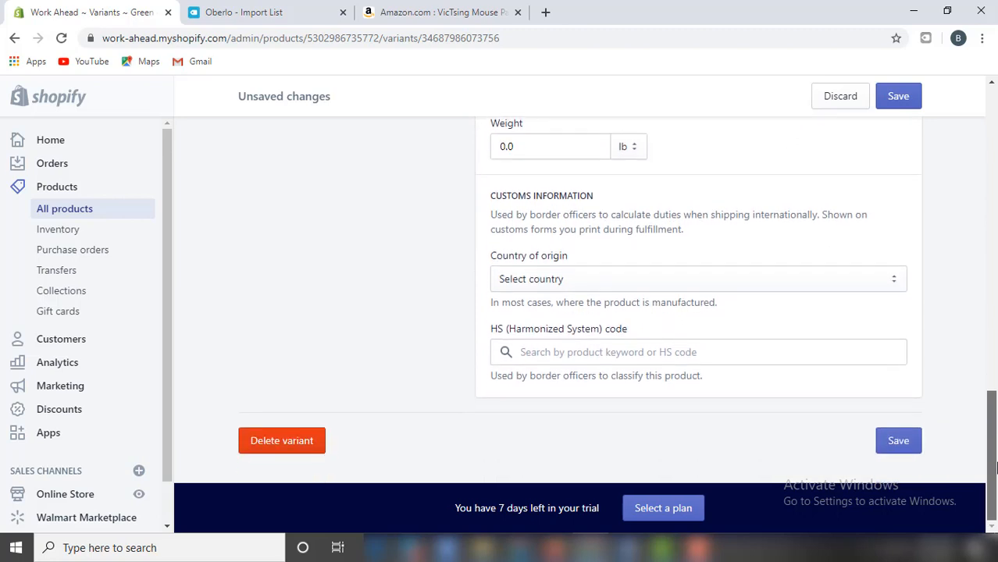
Choose United States as the Green variant's country of origin and save the variant.
{"action": "left_click", "coordinate": [893, 284]}
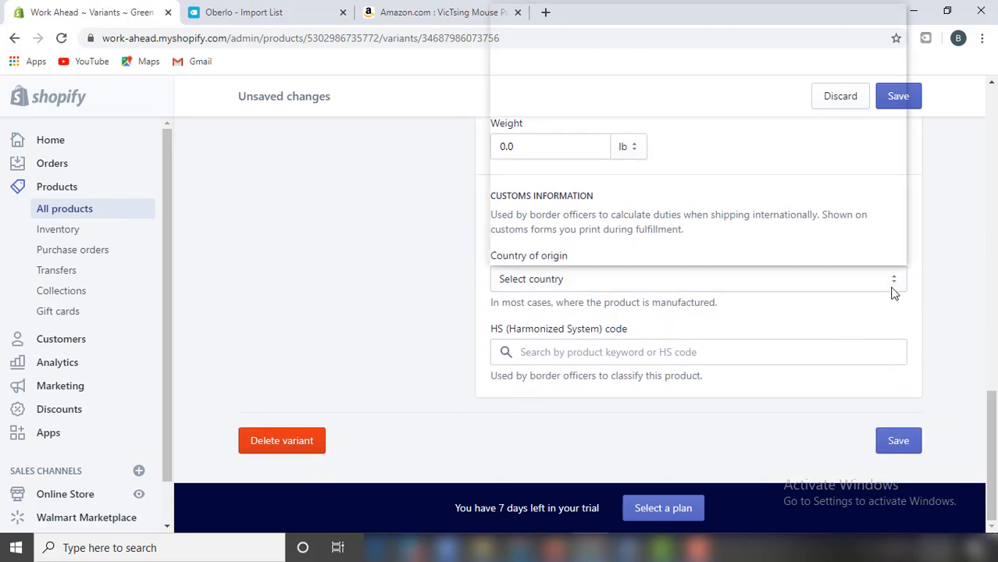
{"action": "type", "text": "un"}
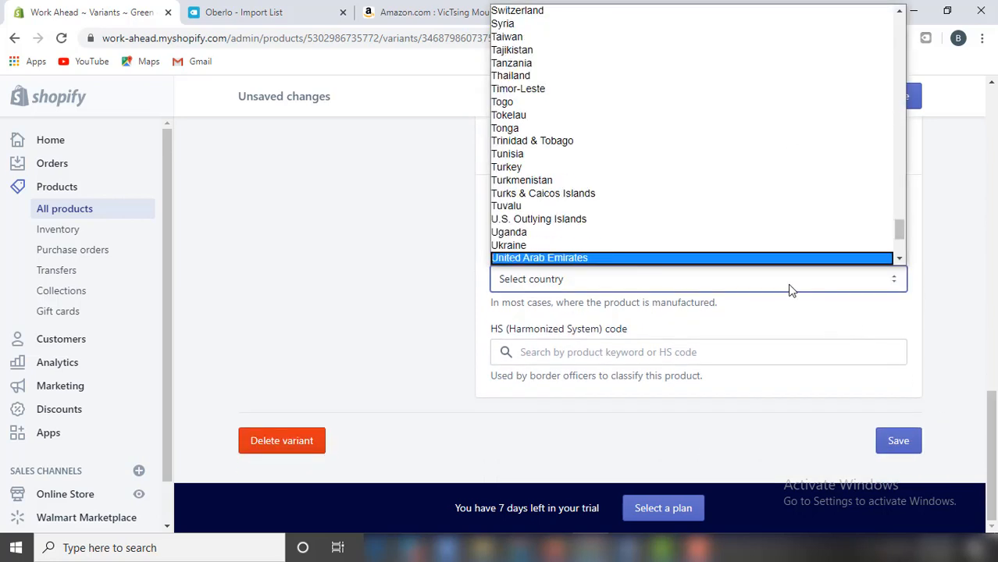
{"action": "scroll", "coordinate": [653, 185], "scroll_direction": "down", "scroll_amount": 3}
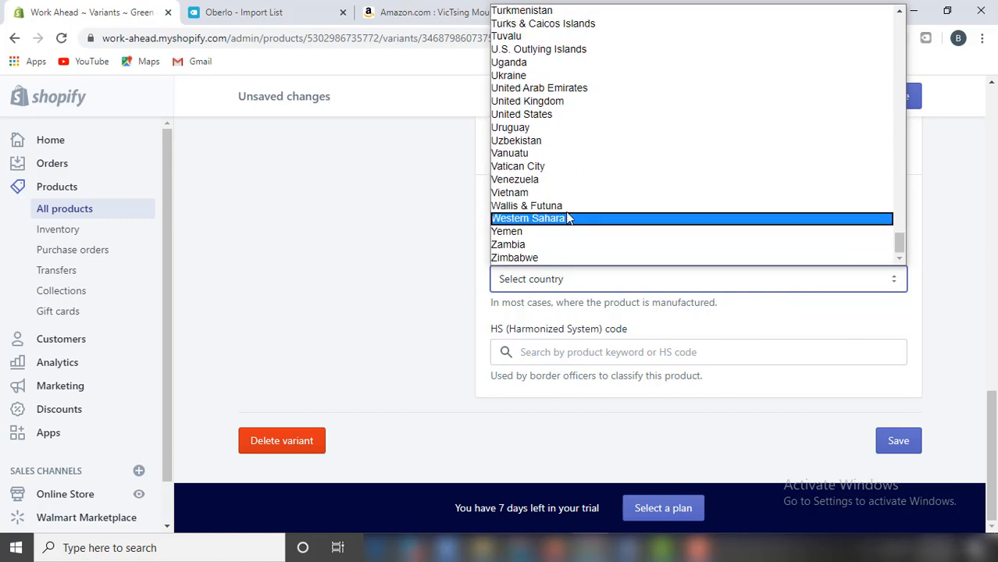
{"action": "left_click", "coordinate": [557, 117]}
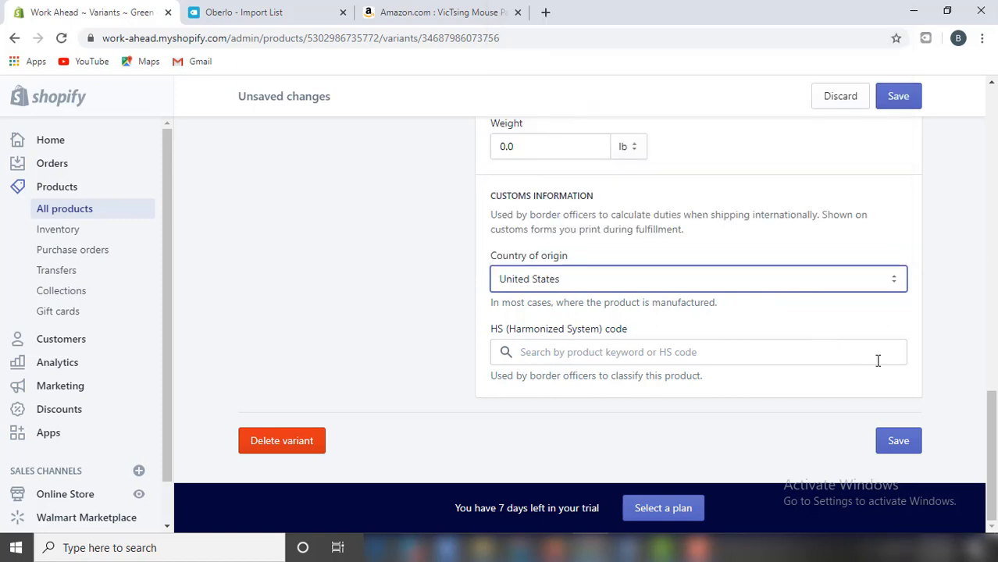
{"action": "left_click", "coordinate": [900, 442]}
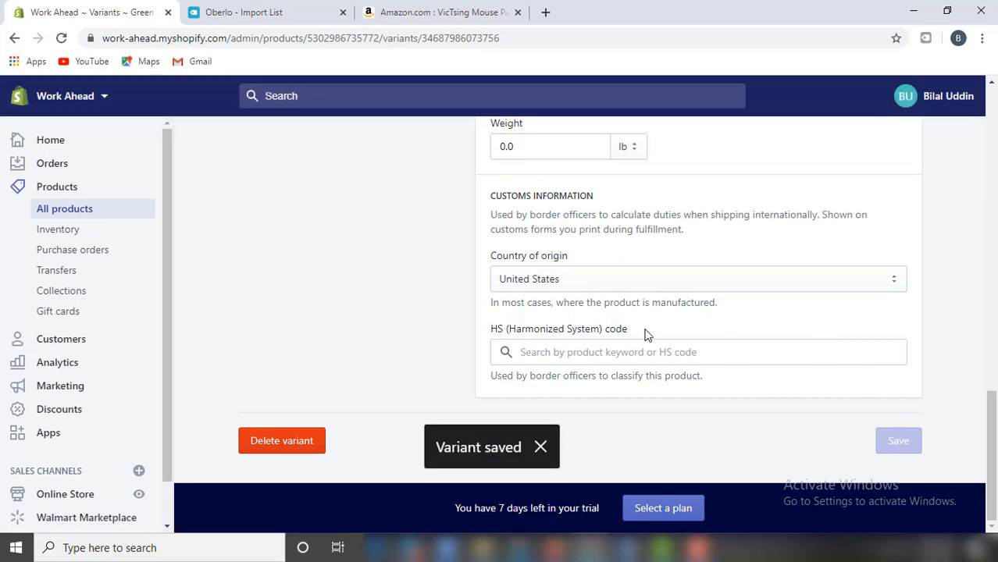
{"action": "scroll", "coordinate": [663, 338], "scroll_direction": "up", "scroll_amount": 15}
{"action": "scroll", "coordinate": [665, 339], "scroll_direction": "down", "scroll_amount": 5}
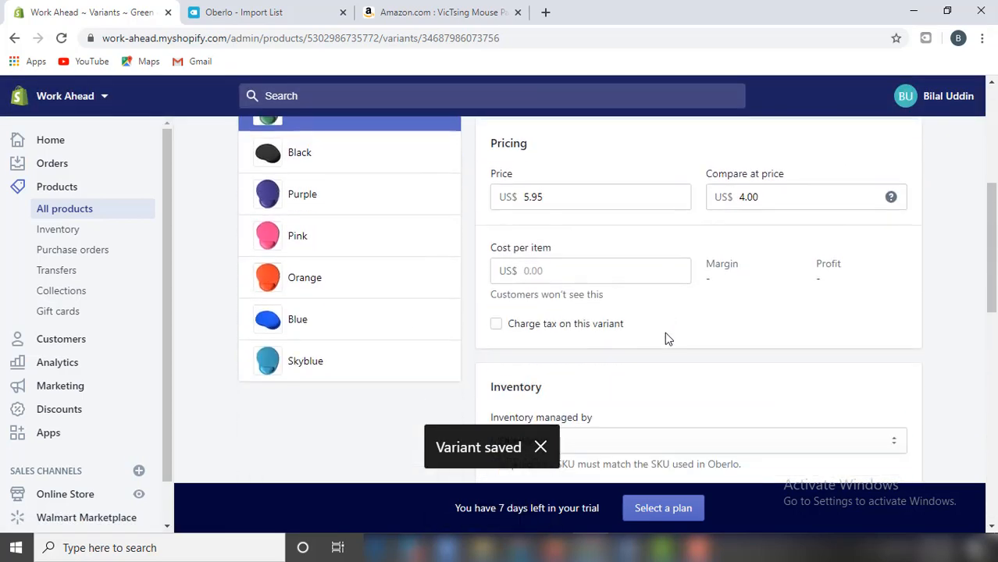
{"action": "scroll", "coordinate": [669, 339], "scroll_direction": "up", "scroll_amount": 1}
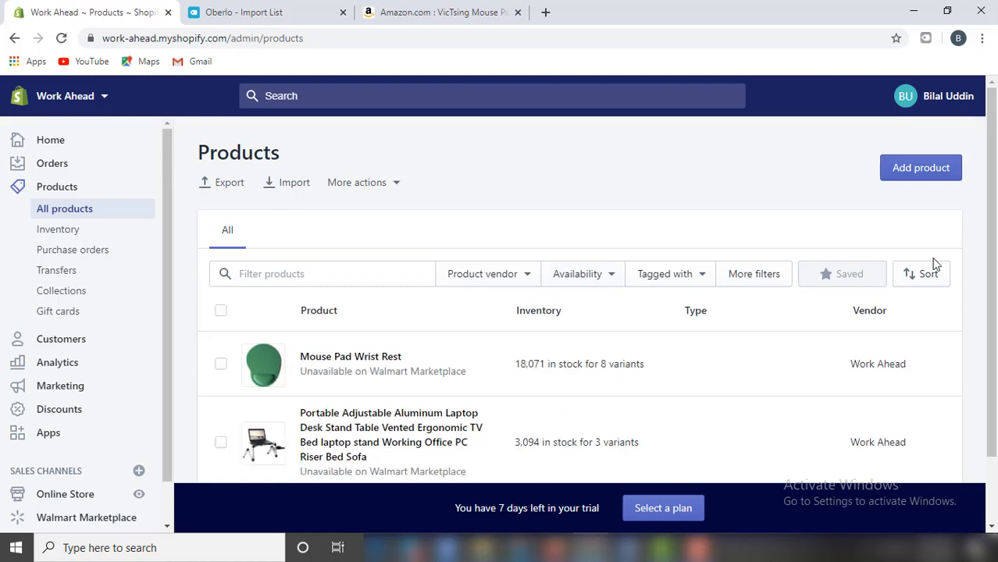
Open the laptop stand product and cut its title so it ends at 'Desk Stand Table'.
{"action": "scroll", "coordinate": [965, 288], "scroll_direction": "down", "scroll_amount": 1}
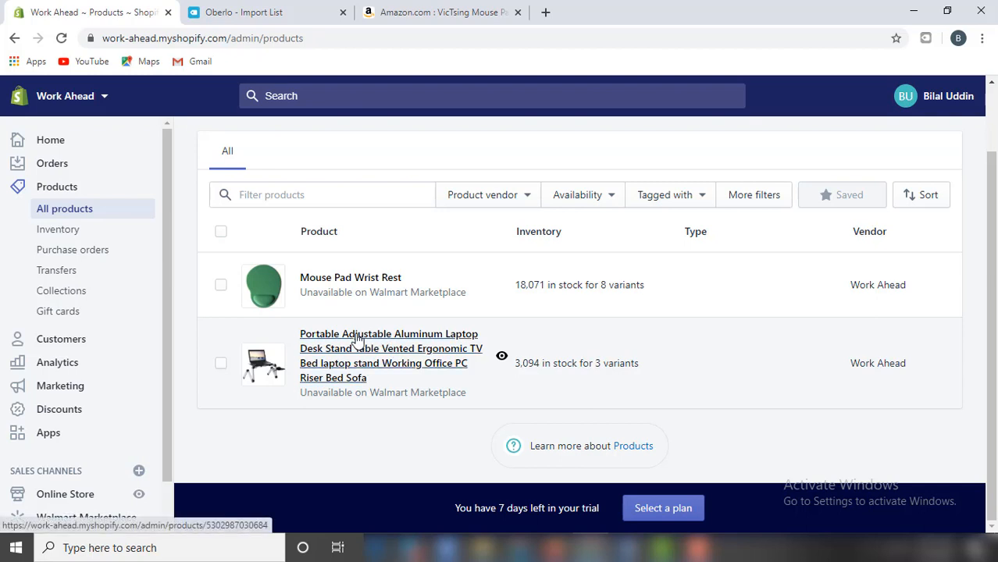
{"action": "left_click", "coordinate": [357, 337]}
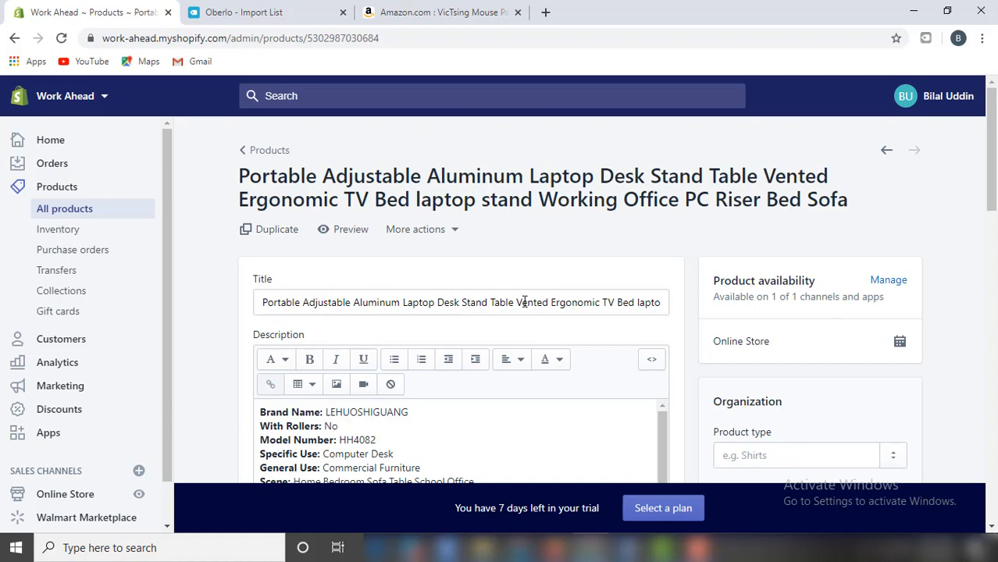
{"action": "left_click_drag", "start_coordinate": [518, 302], "coordinate": [875, 303]}
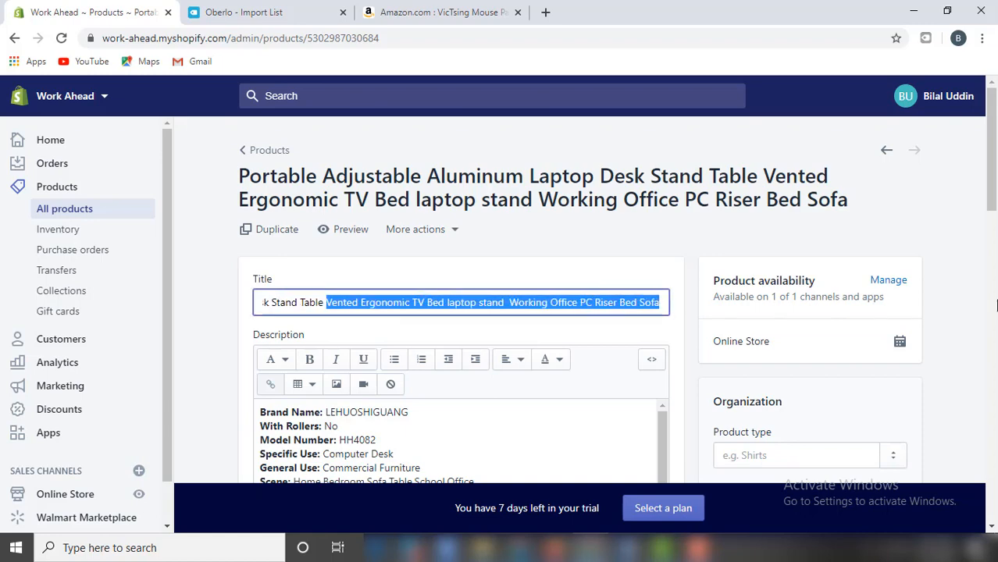
{"action": "key", "text": "BackSpace"}
Replace the old description with the Laptop Stand feature bullets copied from the Word document.
{"action": "scroll", "coordinate": [974, 308], "scroll_direction": "down", "scroll_amount": 3}
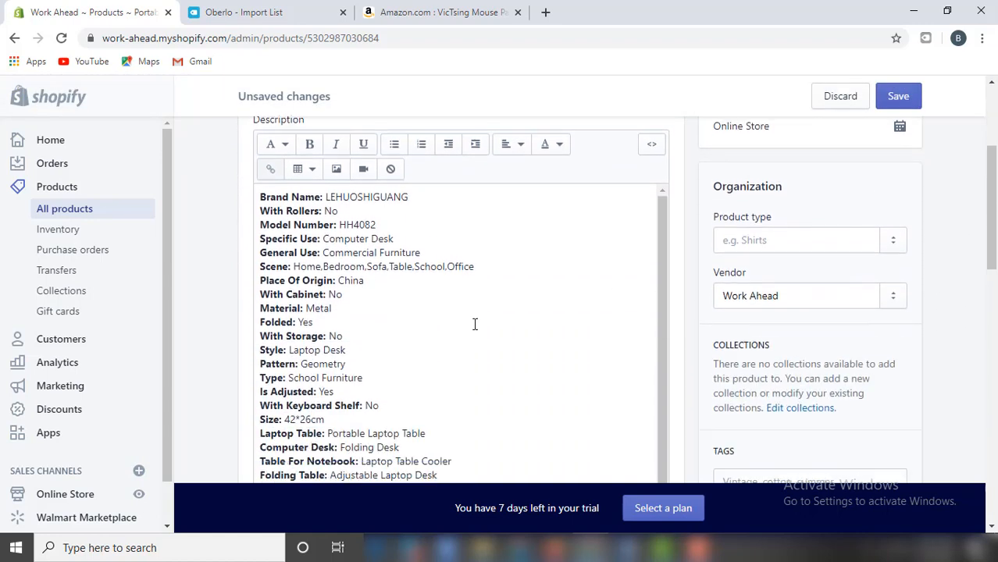
{"action": "left_click", "coordinate": [410, 340]}
{"action": "key", "text": "ctrl+a"}
{"action": "key", "text": "BackSpace"}
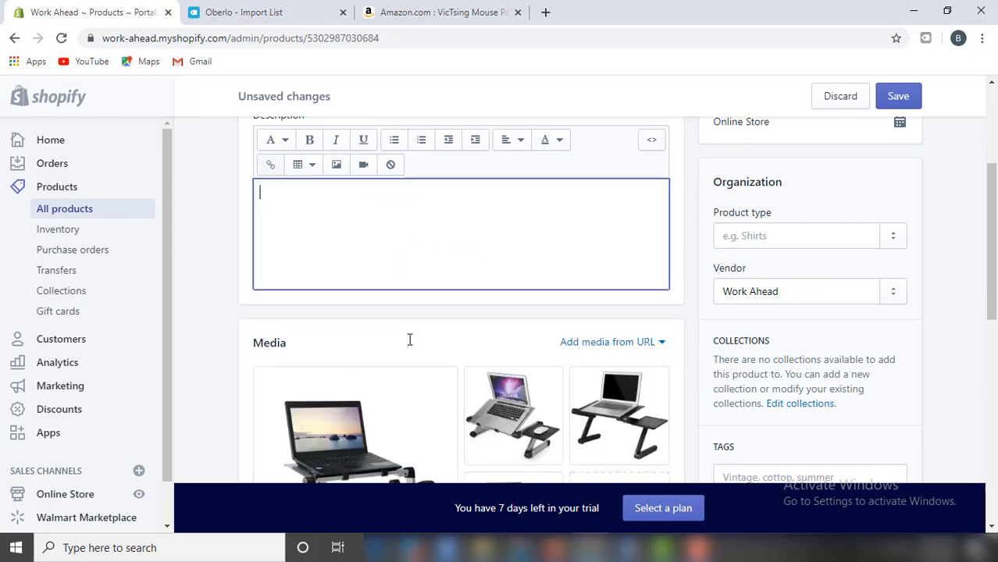
{"action": "left_click", "coordinate": [635, 547]}
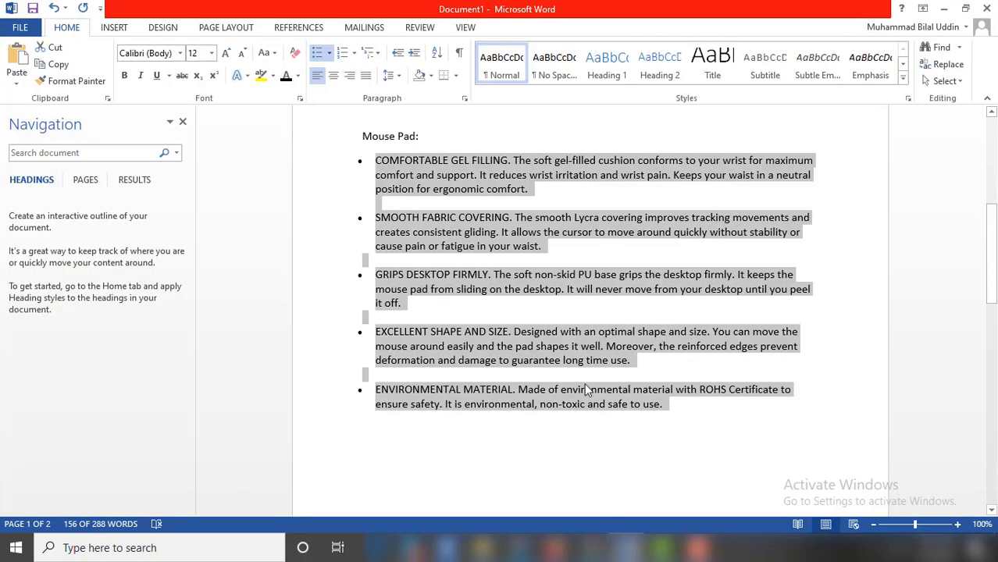
{"action": "scroll", "coordinate": [795, 332], "scroll_direction": "up", "scroll_amount": 3}
{"action": "left_click_drag", "start_coordinate": [809, 338], "coordinate": [434, 218]}
{"action": "scroll", "coordinate": [445, 217], "scroll_direction": "up", "scroll_amount": 2}
{"action": "key", "text": "ctrl+c"}
{"action": "key", "text": "alt+Tab"}
{"action": "key", "text": "ctrl+v"}
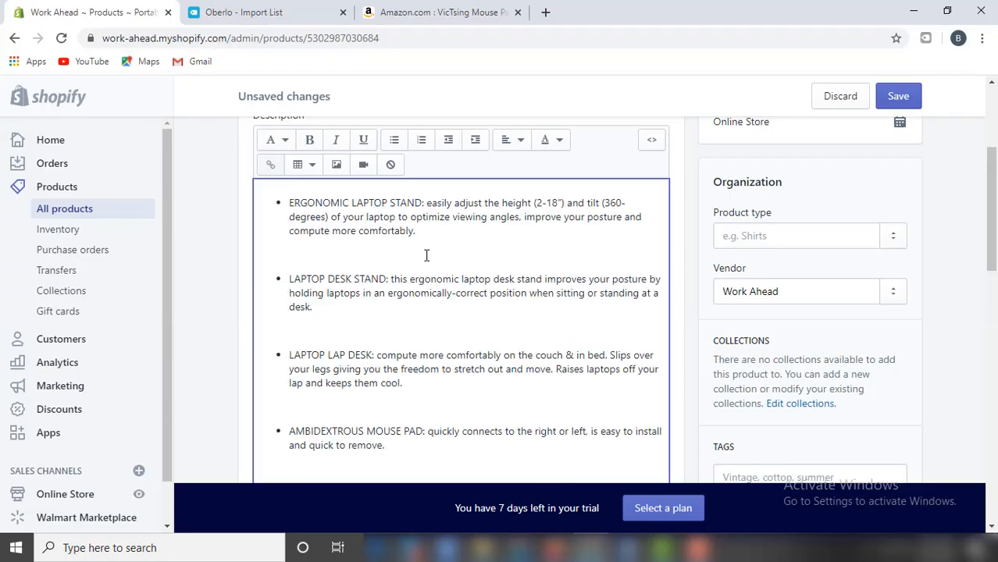
Review the laptop stand page and save its shortened title and feature-bullet description.
{"action": "scroll", "coordinate": [938, 281], "scroll_direction": "up", "scroll_amount": 1}
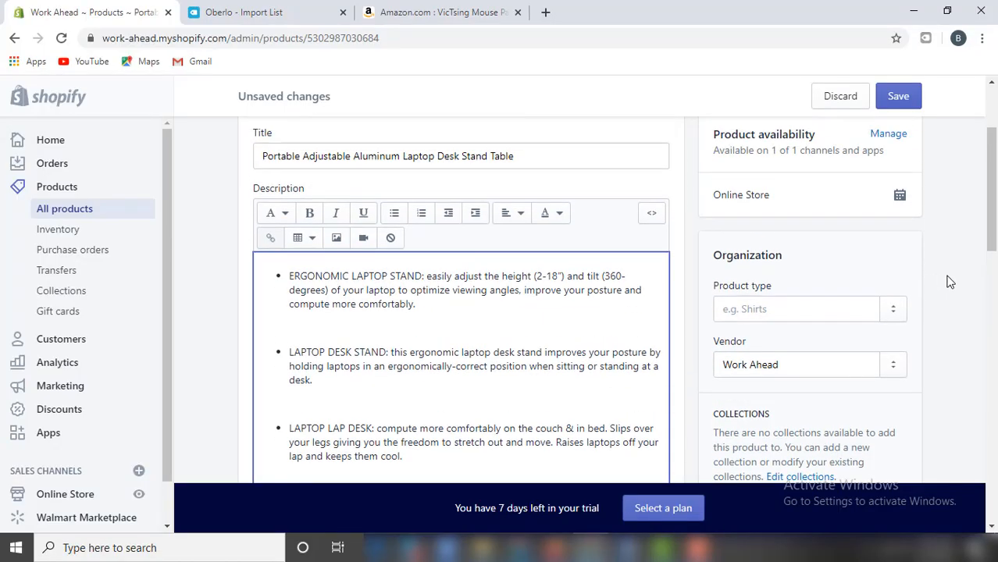
{"action": "scroll", "coordinate": [951, 281], "scroll_direction": "down", "scroll_amount": 5}
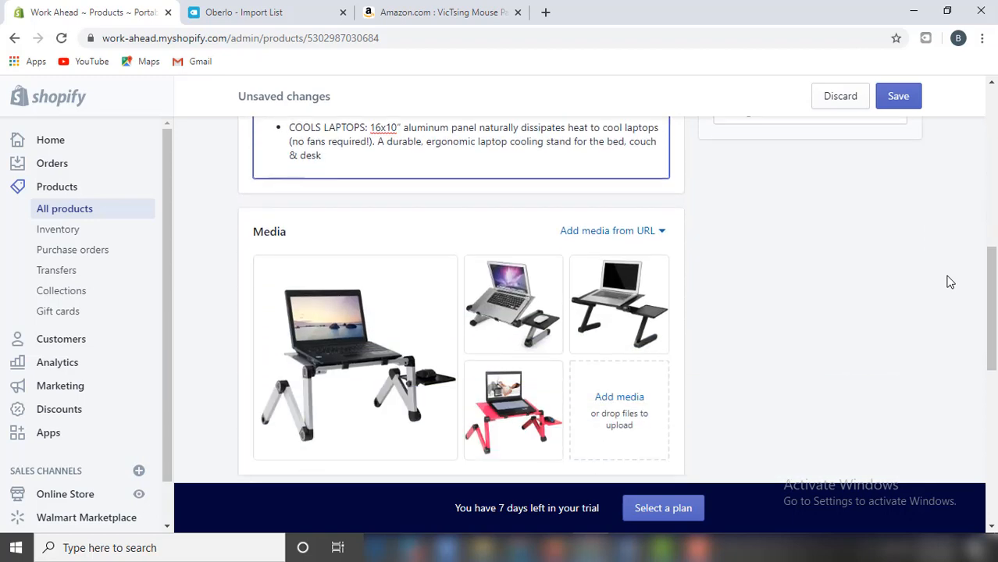
{"action": "scroll", "coordinate": [951, 282], "scroll_direction": "down", "scroll_amount": 4}
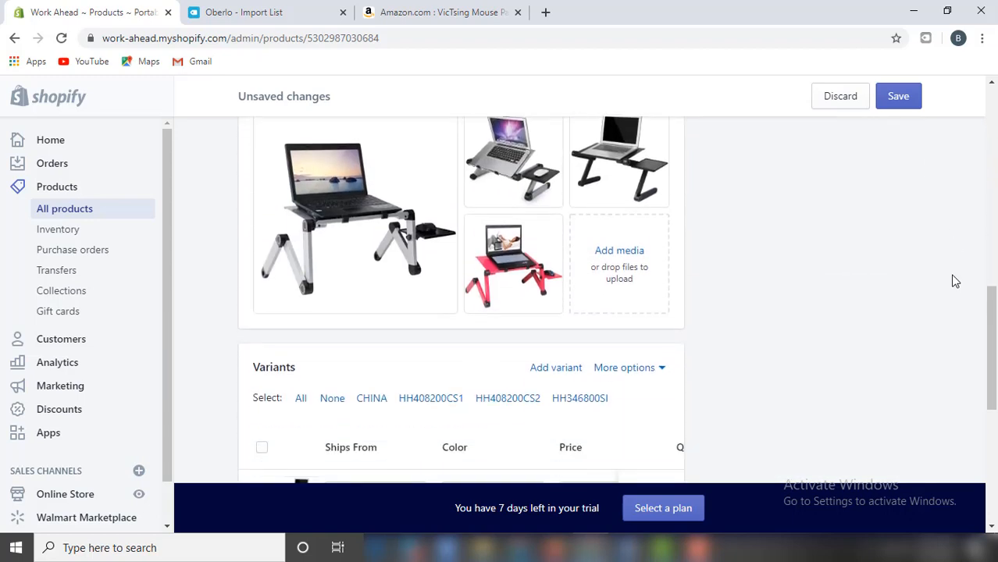
{"action": "scroll", "coordinate": [953, 280], "scroll_direction": "down", "scroll_amount": 2}
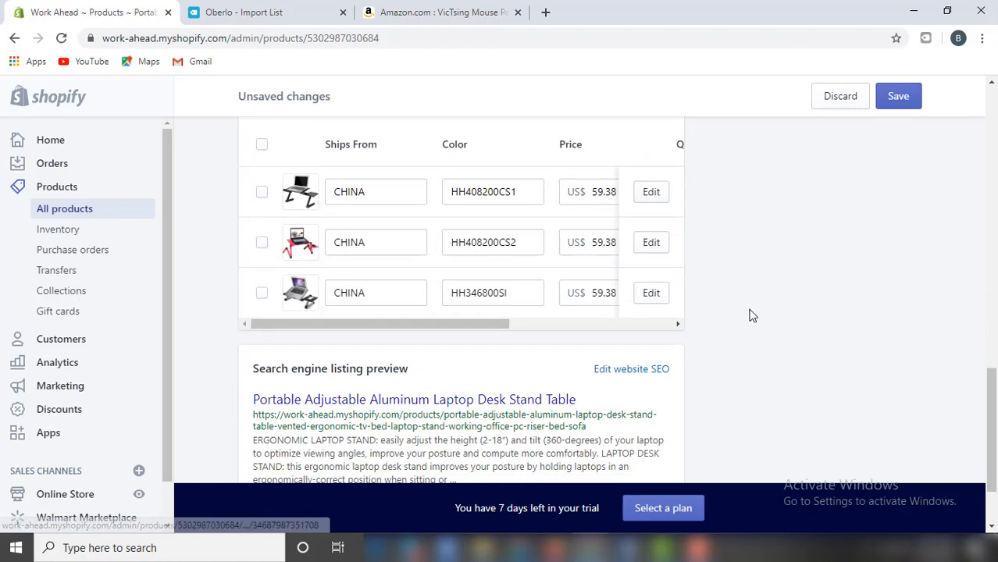
{"action": "scroll", "coordinate": [751, 314], "scroll_direction": "up", "scroll_amount": 3}
{"action": "left_click", "coordinate": [890, 96]}
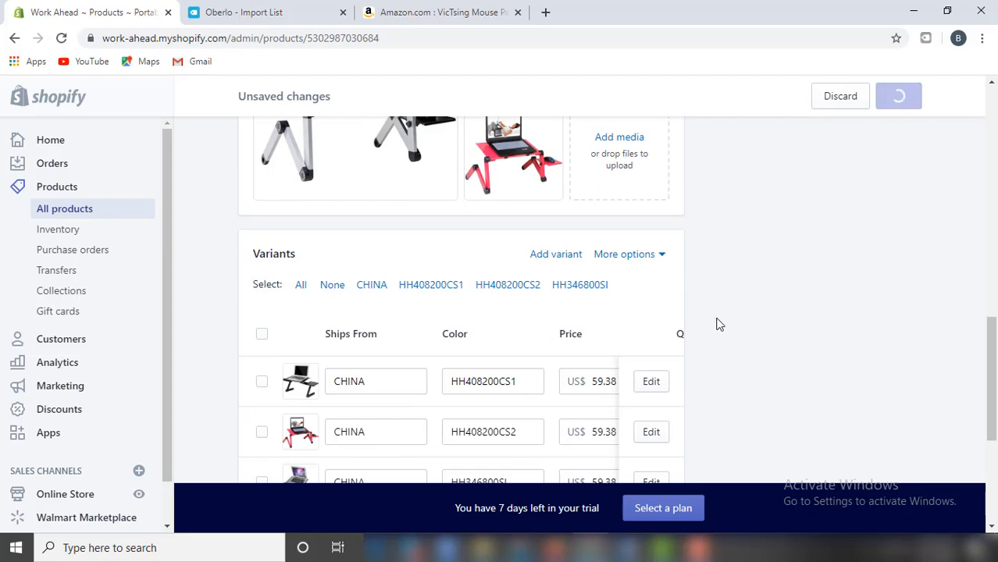
{"action": "scroll", "coordinate": [834, 316], "scroll_direction": "down", "scroll_amount": 3}
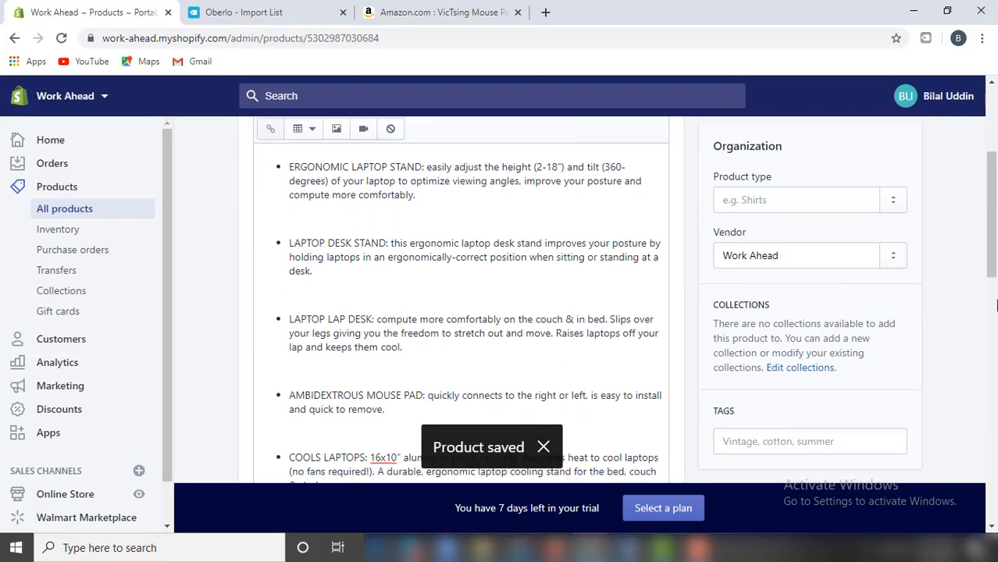
{"action": "scroll", "coordinate": [613, 226], "scroll_direction": "down", "scroll_amount": 5}
{"action": "scroll", "coordinate": [727, 297], "scroll_direction": "down", "scroll_amount": 3}
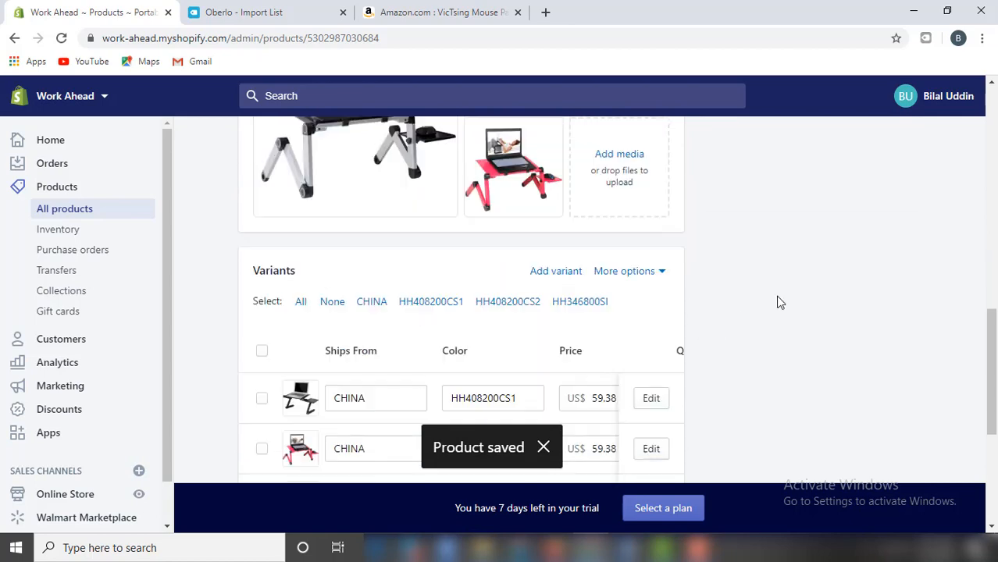
{"action": "scroll", "coordinate": [779, 302], "scroll_direction": "down", "scroll_amount": 2}
Open the first laptop stand variant and change its price and compare-at price from 59.38 to 65.00.
{"action": "left_click", "coordinate": [653, 259]}
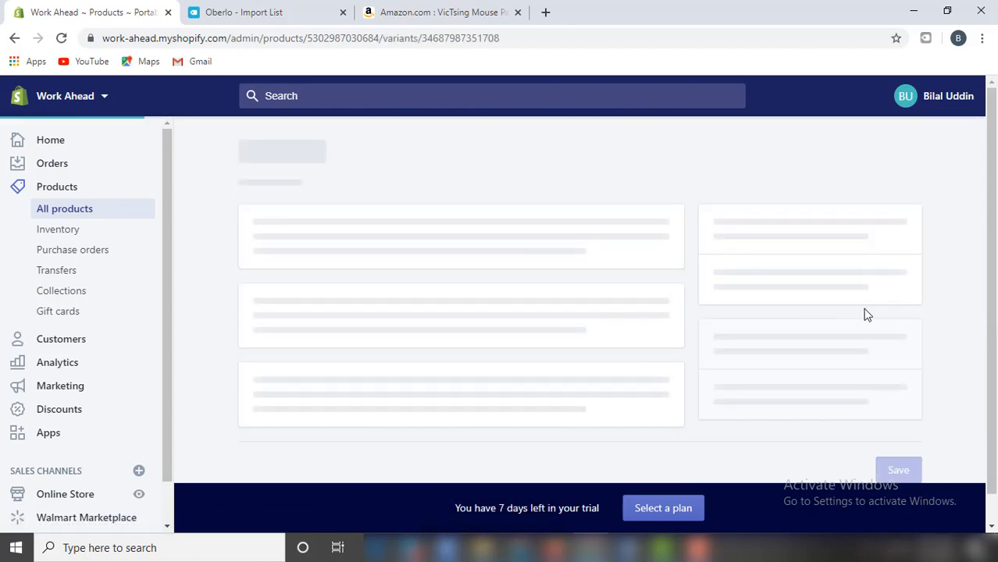
{"action": "scroll", "coordinate": [995, 278], "scroll_direction": "down", "scroll_amount": 2}
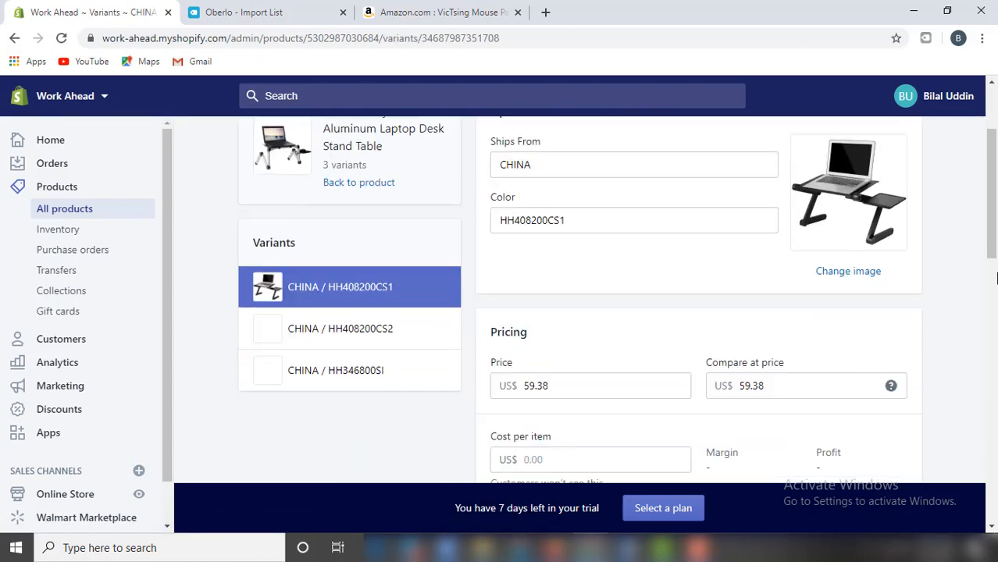
{"action": "scroll", "coordinate": [995, 278], "scroll_direction": "down", "scroll_amount": 1}
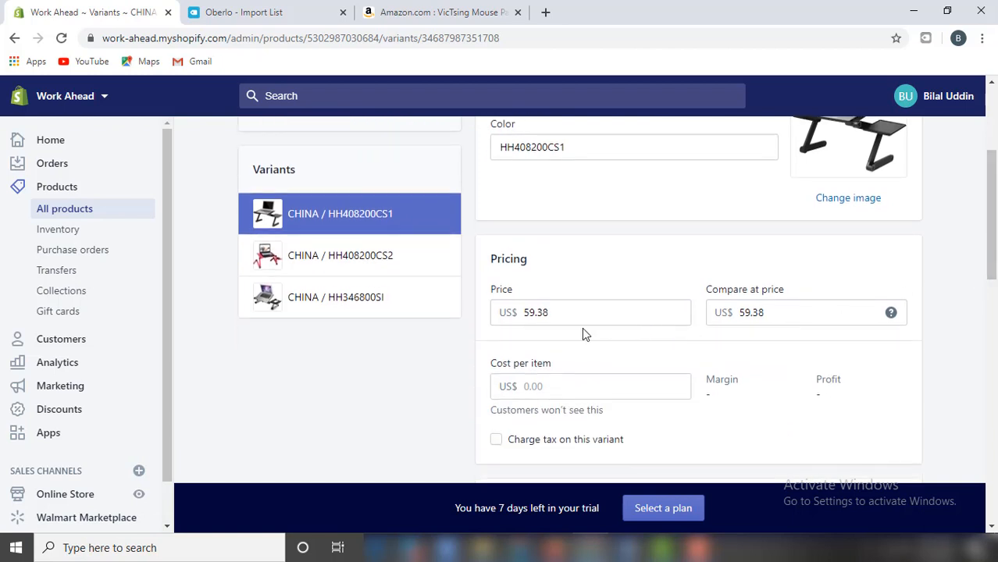
{"action": "left_click_drag", "start_coordinate": [545, 313], "coordinate": [503, 307]}
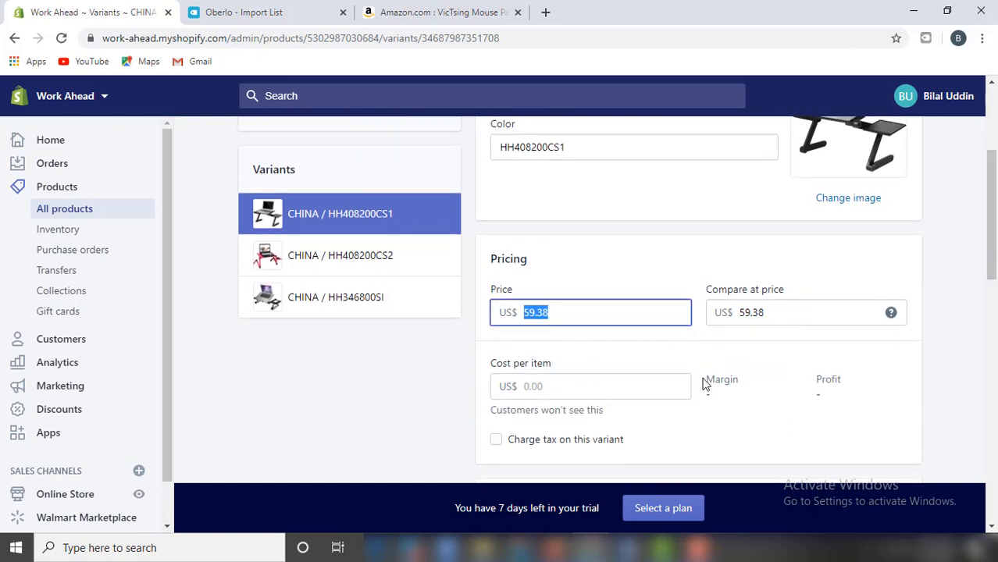
{"action": "type", "text": "65"}
{"action": "left_click", "coordinate": [947, 294]}
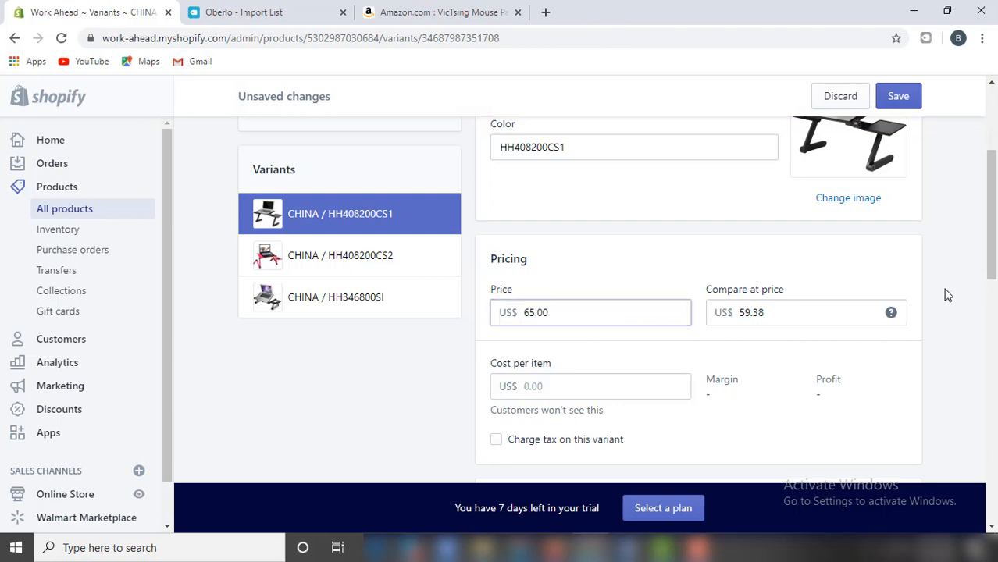
{"action": "left_click_drag", "start_coordinate": [771, 312], "coordinate": [708, 315]}
{"action": "type", "text": "65"}
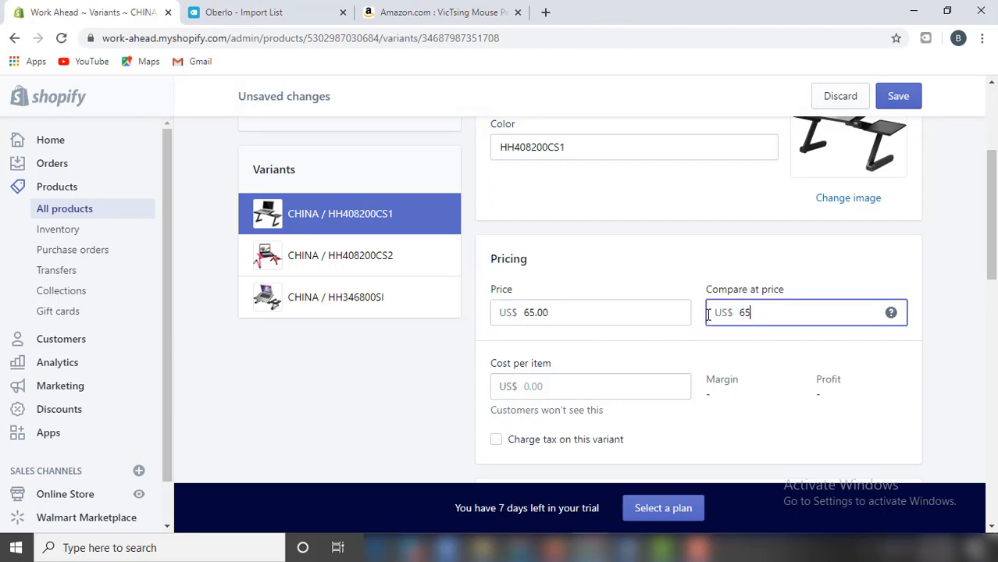
{"action": "left_click", "coordinate": [946, 269]}
Set the variant's country of origin to United States and save it.
{"action": "scroll", "coordinate": [945, 289], "scroll_direction": "down", "scroll_amount": 5}
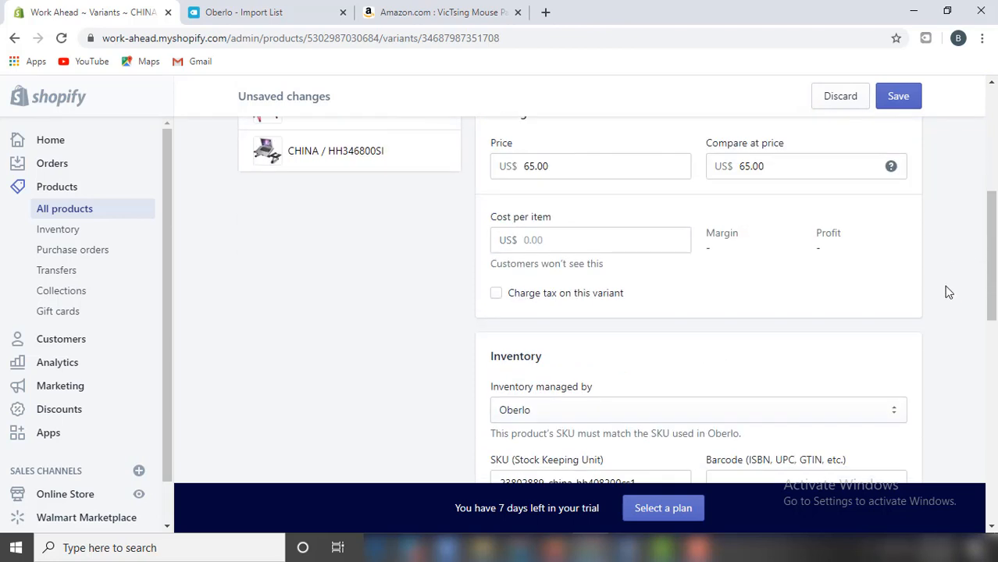
{"action": "scroll", "coordinate": [965, 328], "scroll_direction": "down", "scroll_amount": 3}
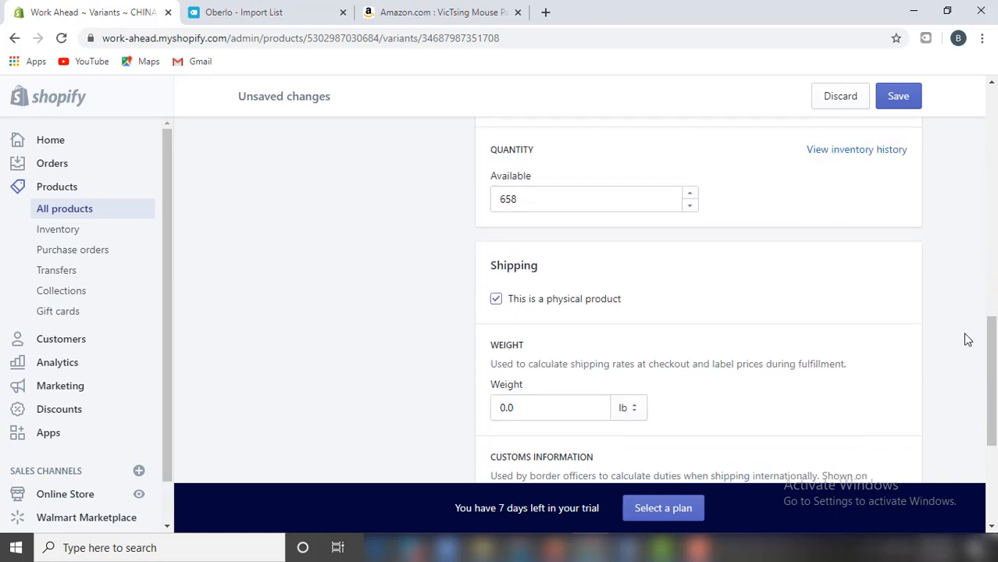
{"action": "scroll", "coordinate": [967, 336], "scroll_direction": "down", "scroll_amount": 3}
{"action": "left_click", "coordinate": [657, 282]}
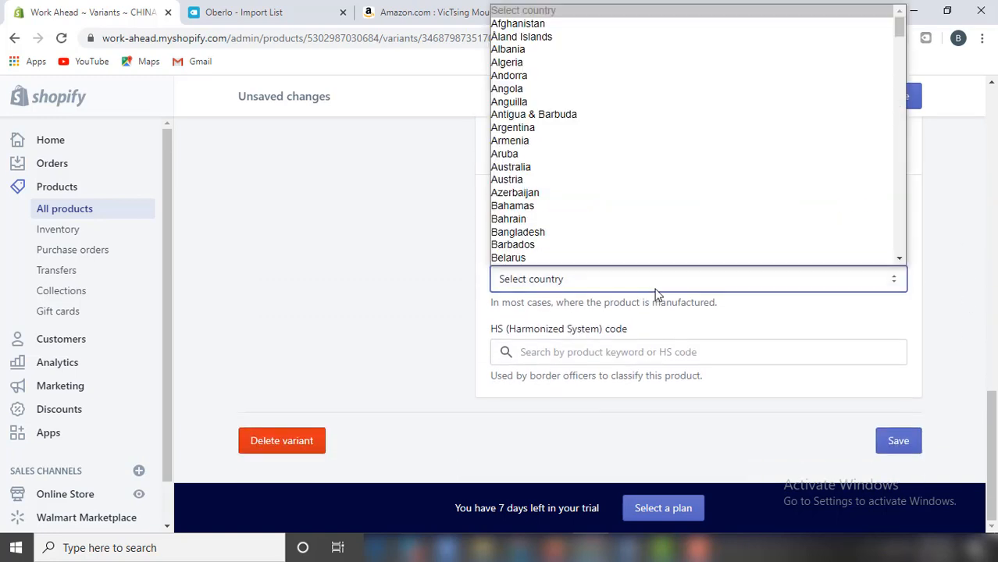
{"action": "type", "text": "united"}
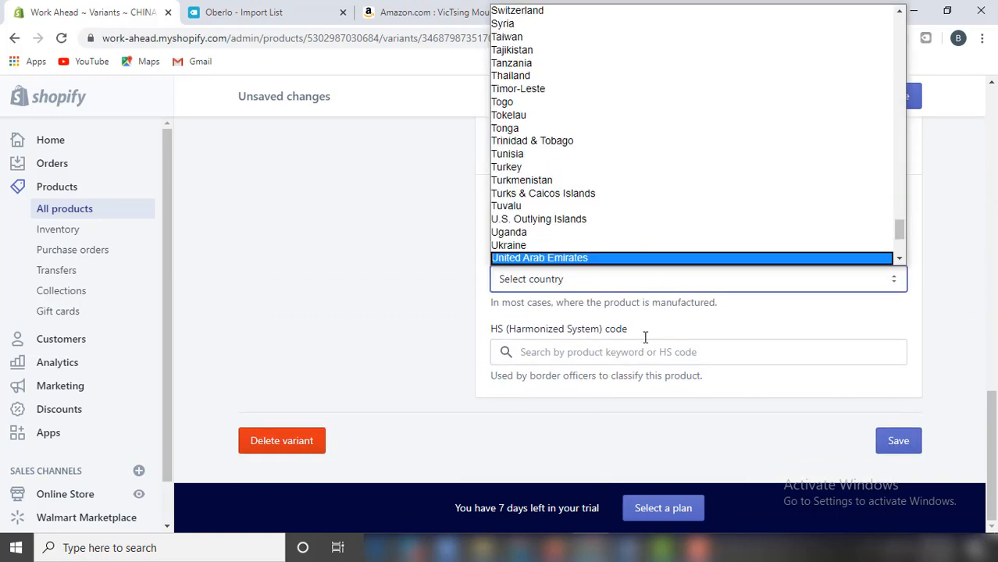
{"action": "scroll", "coordinate": [645, 235], "scroll_direction": "down", "scroll_amount": 3}
{"action": "left_click", "coordinate": [562, 138]}
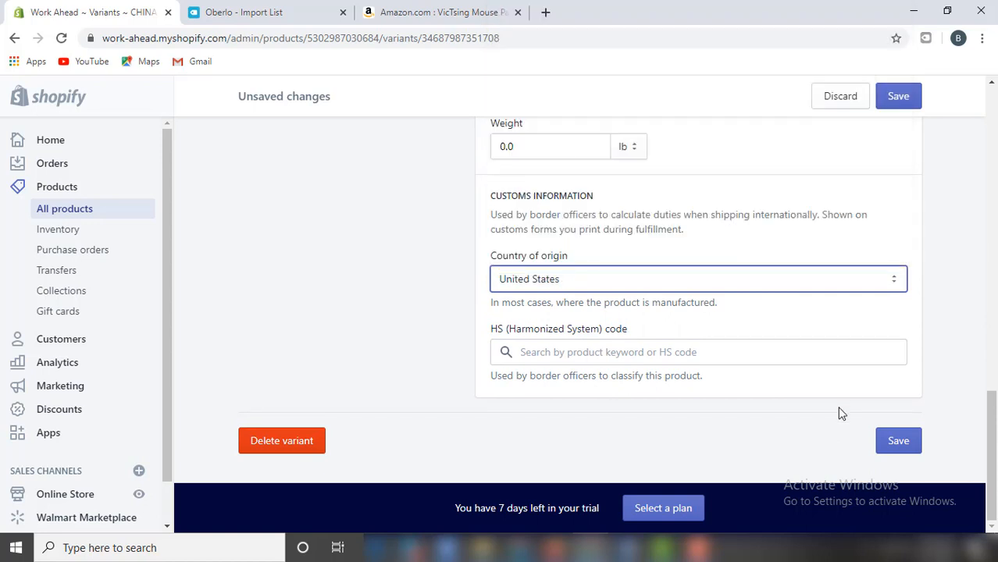
{"action": "left_click", "coordinate": [891, 437]}
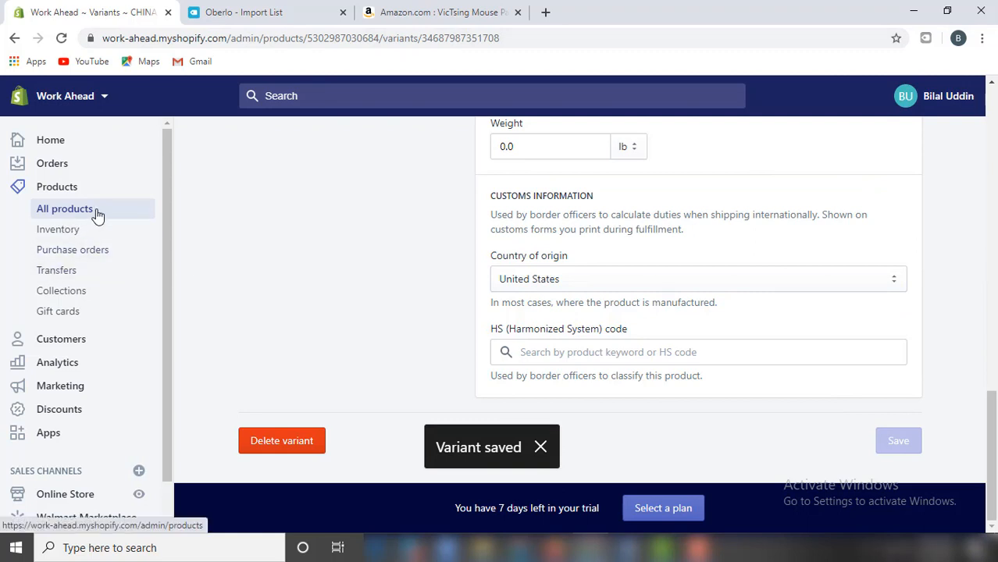
Return to All products, open the laptop desk stand and preview it in the store.
{"action": "left_click", "coordinate": [97, 215]}
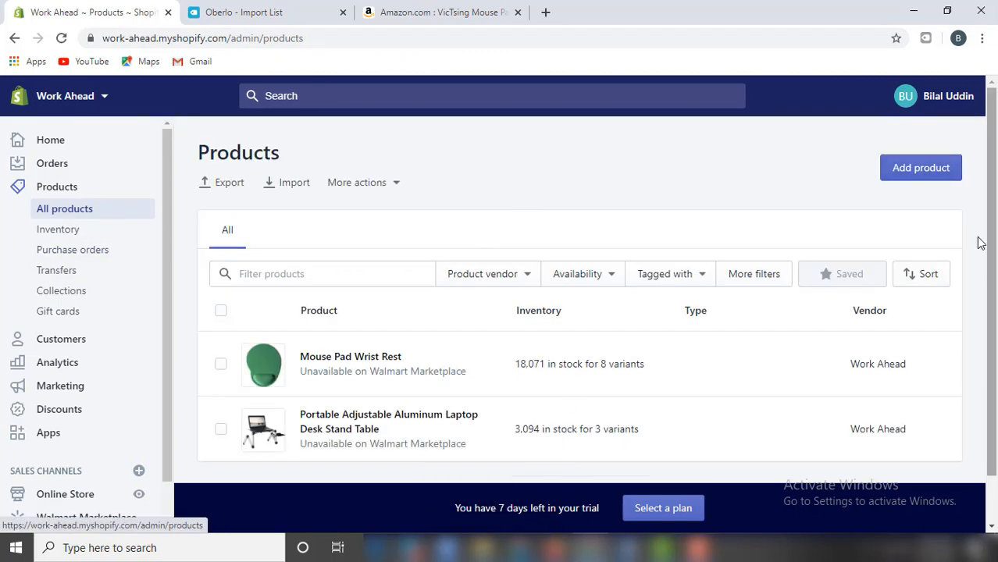
{"action": "scroll", "coordinate": [972, 258], "scroll_direction": "down", "scroll_amount": 1}
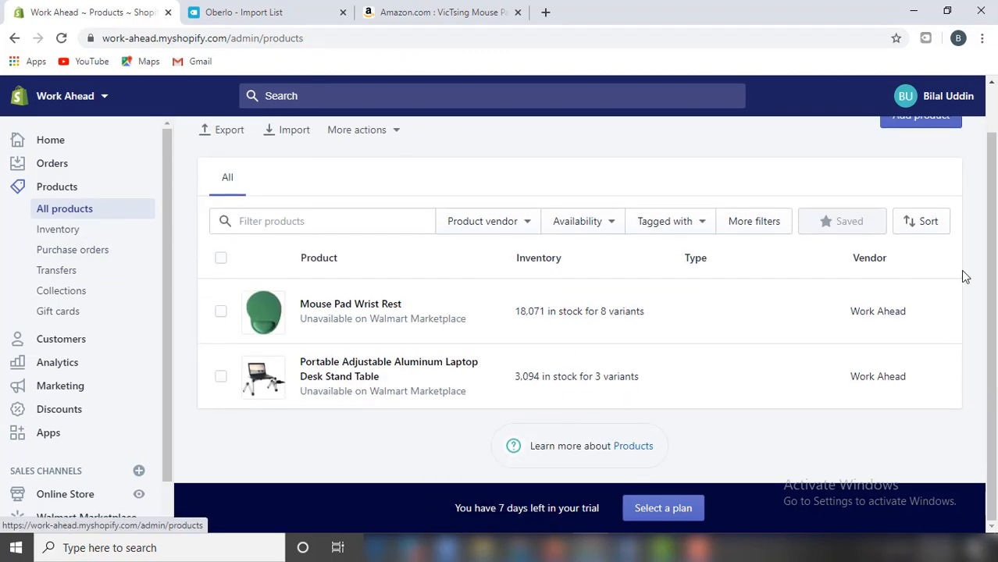
{"action": "left_click", "coordinate": [374, 311], "text": "ctrl"}
{"action": "left_click", "coordinate": [397, 367]}
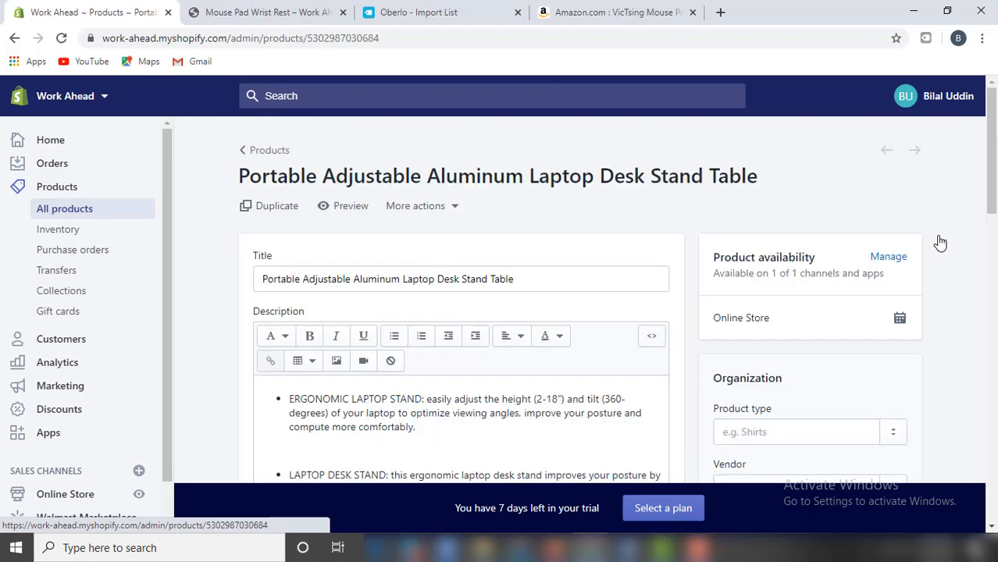
{"action": "scroll", "coordinate": [941, 243], "scroll_direction": "down", "scroll_amount": 3}
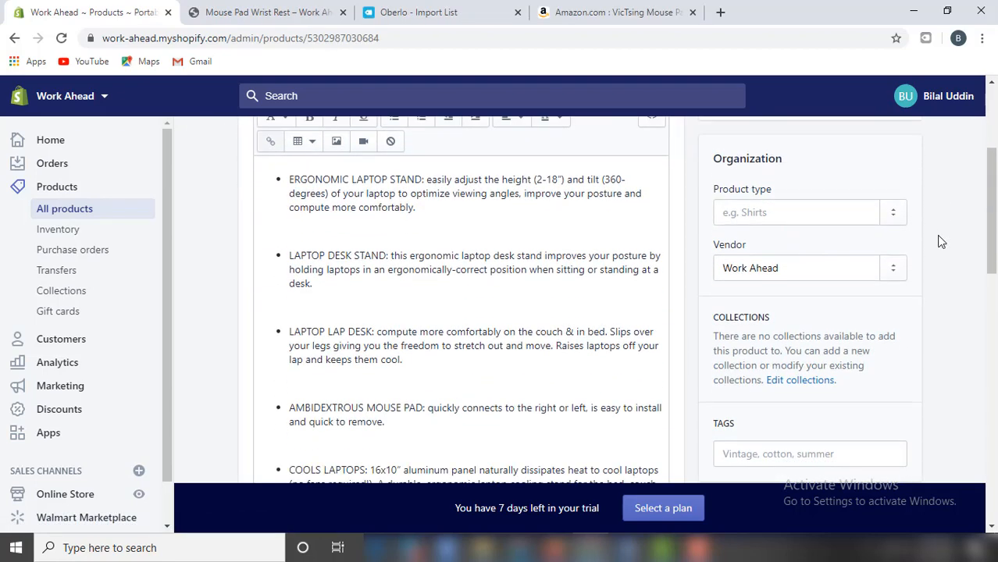
{"action": "scroll", "coordinate": [940, 242], "scroll_direction": "down", "scroll_amount": 4}
{"action": "scroll", "coordinate": [940, 241], "scroll_direction": "up", "scroll_amount": 7}
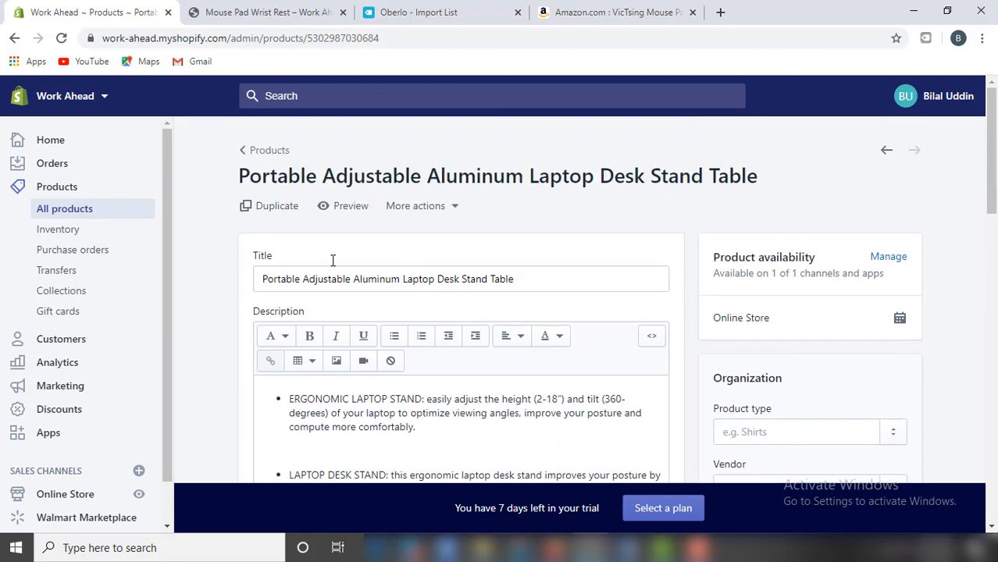
{"action": "left_click", "coordinate": [351, 207]}
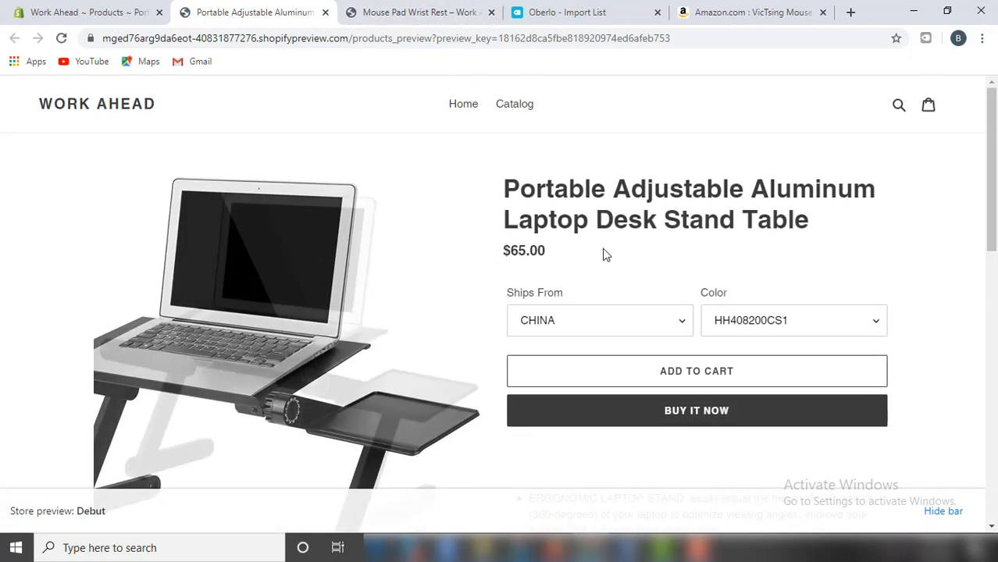
Check the preview's Color and Ships From options, keeping HH408200CS1 and CHINA.
{"action": "scroll", "coordinate": [895, 261], "scroll_direction": "down", "scroll_amount": 1}
{"action": "scroll", "coordinate": [954, 334], "scroll_direction": "down", "scroll_amount": 4}
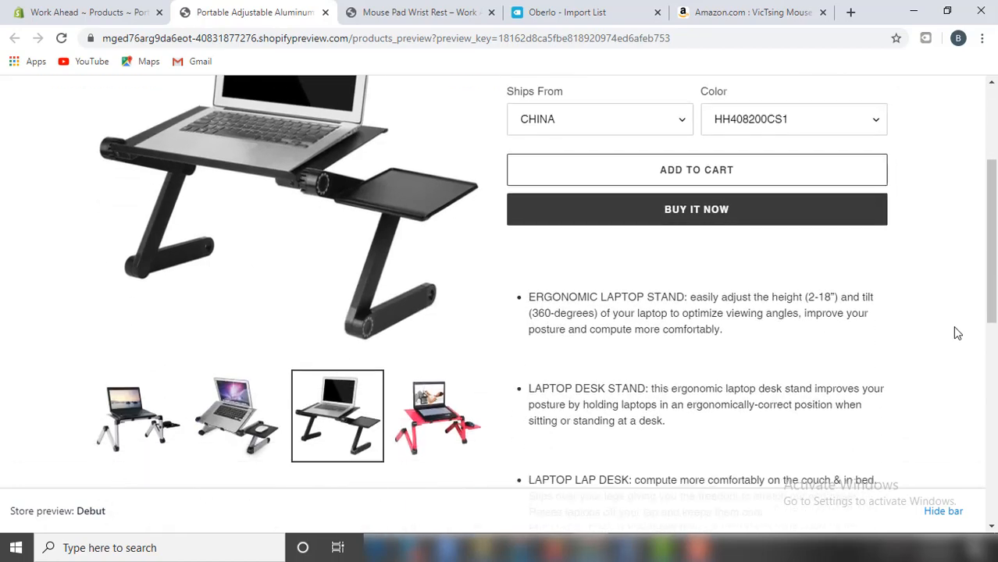
{"action": "scroll", "coordinate": [958, 334], "scroll_direction": "up", "scroll_amount": 3}
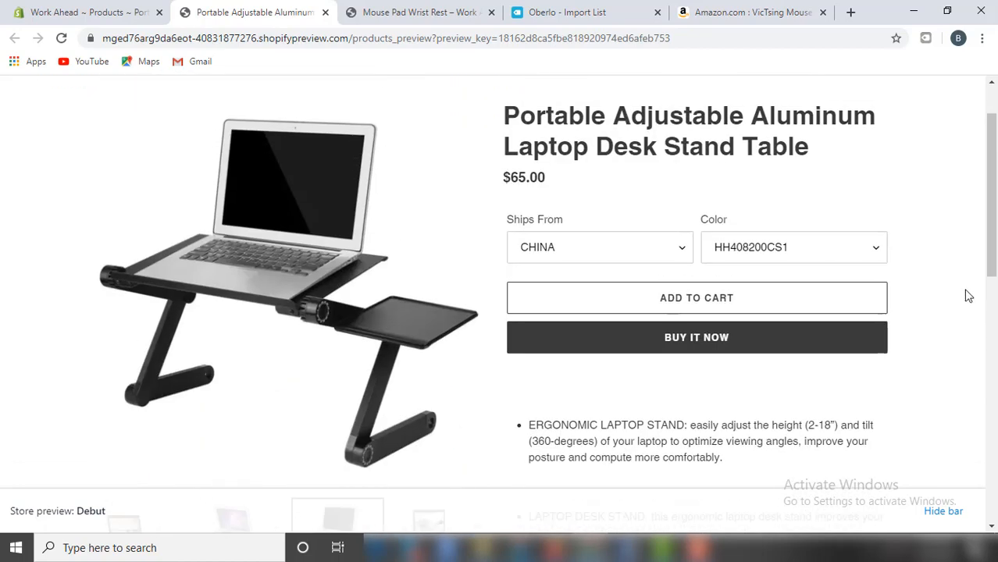
{"action": "left_click", "coordinate": [878, 251]}
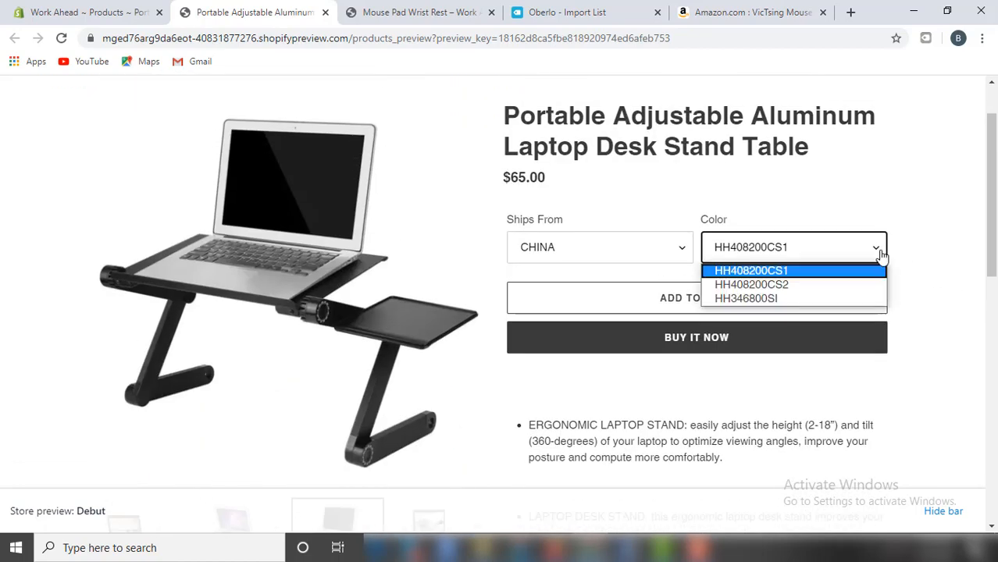
{"action": "left_click", "coordinate": [882, 254]}
{"action": "scroll", "coordinate": [923, 290], "scroll_direction": "down", "scroll_amount": 2}
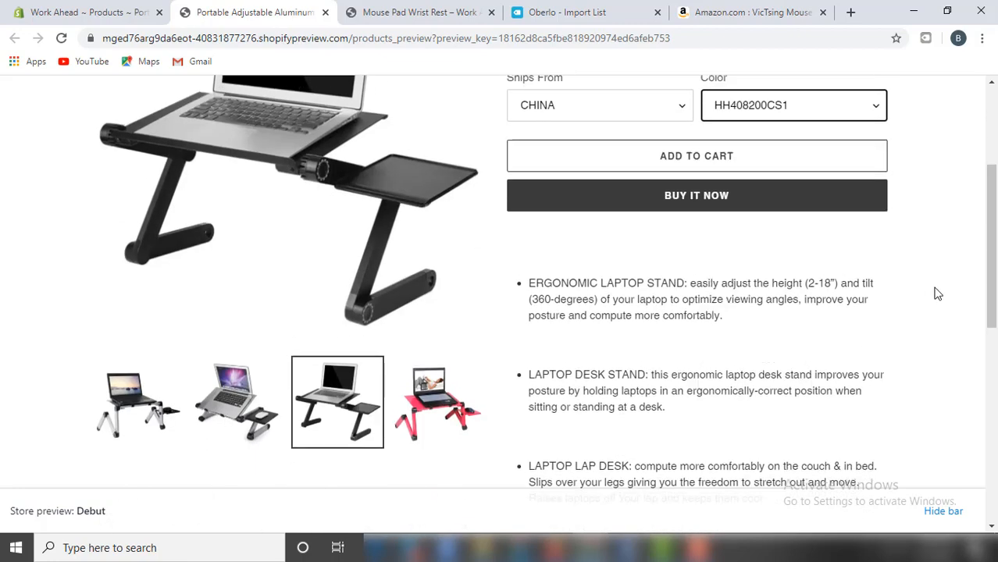
{"action": "scroll", "coordinate": [938, 294], "scroll_direction": "up", "scroll_amount": 1}
{"action": "left_click", "coordinate": [685, 174]}
{"action": "left_click", "coordinate": [685, 174]}
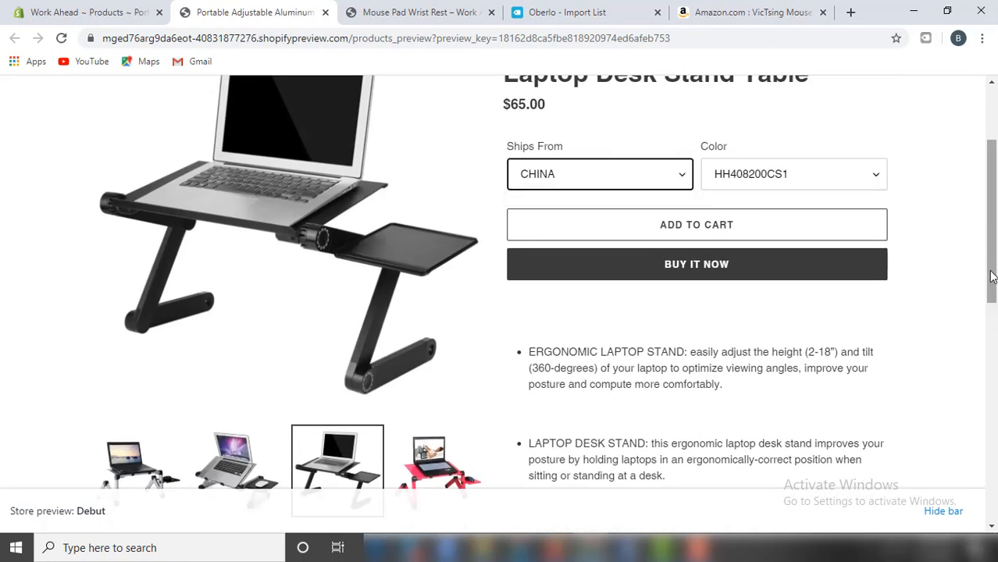
{"action": "scroll", "coordinate": [976, 291], "scroll_direction": "down", "scroll_amount": 6}
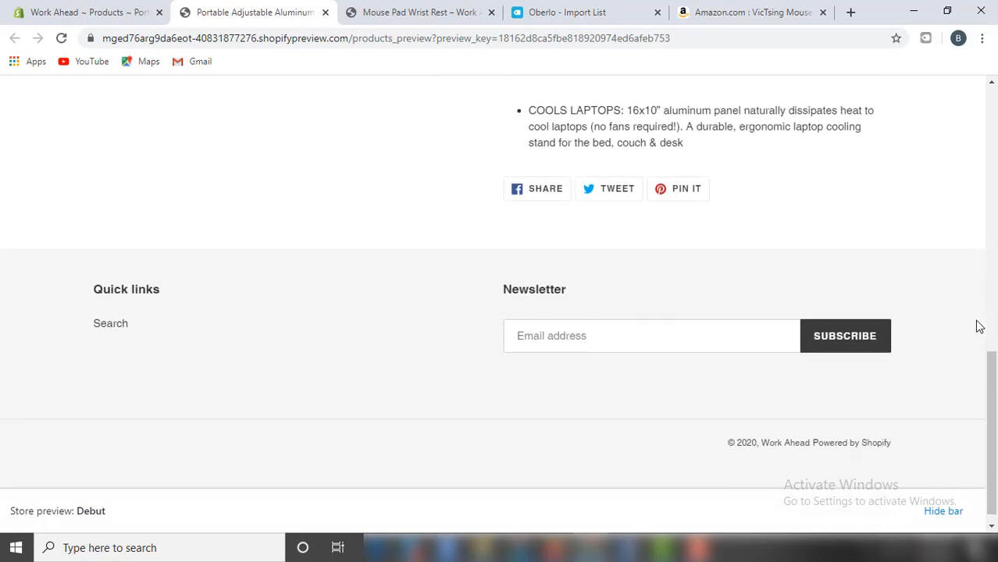
{"action": "scroll", "coordinate": [976, 325], "scroll_direction": "up", "scroll_amount": 10}
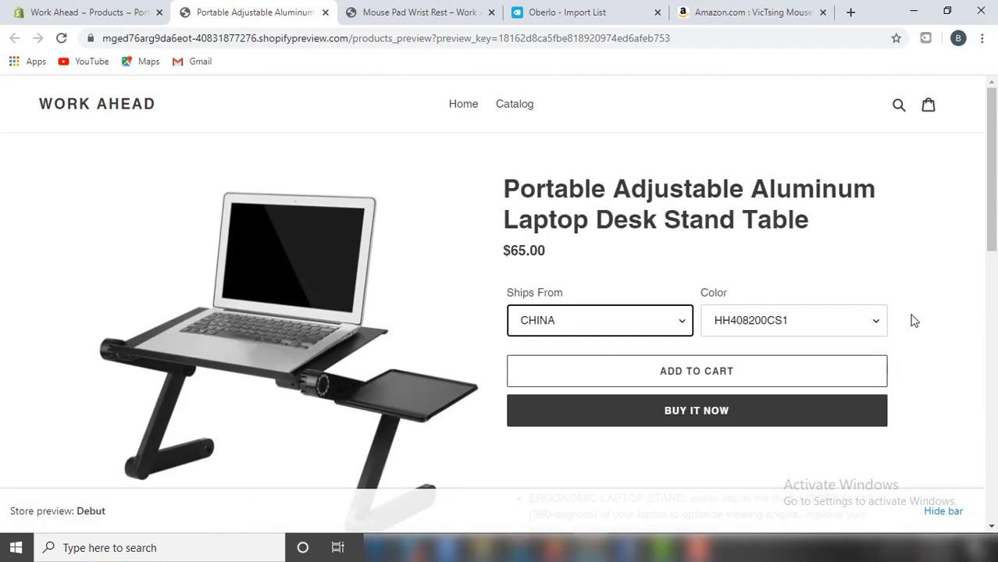
Back in the admin editor, change all three variants' Ships From from CHINA to USA.
{"action": "left_click", "coordinate": [86, 12]}
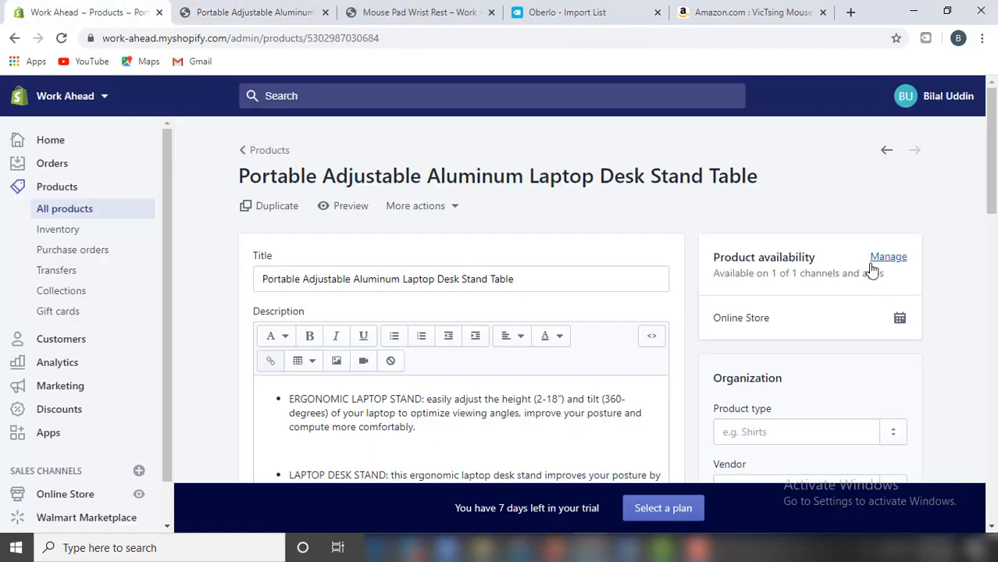
{"action": "scroll", "coordinate": [873, 269], "scroll_direction": "down", "scroll_amount": 3}
{"action": "scroll", "coordinate": [919, 314], "scroll_direction": "down", "scroll_amount": 10}
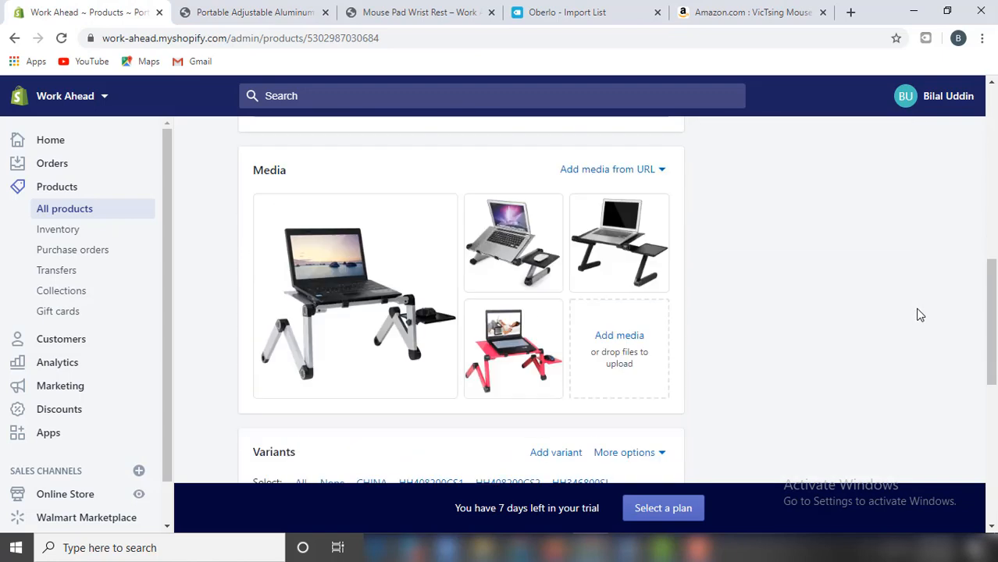
{"action": "scroll", "coordinate": [382, 346], "scroll_direction": "up", "scroll_amount": 6}
{"action": "scroll", "coordinate": [382, 346], "scroll_direction": "down", "scroll_amount": 2}
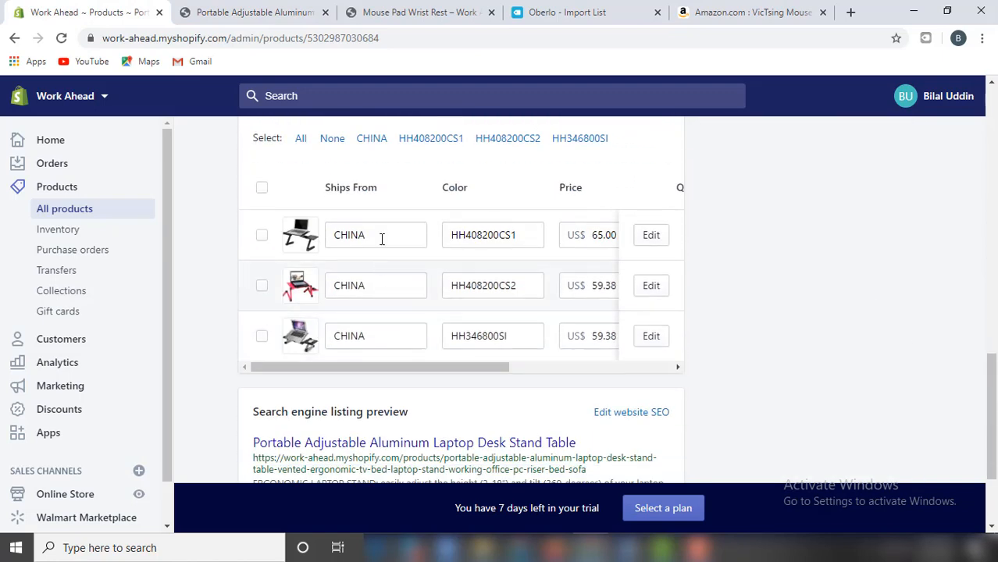
{"action": "left_click_drag", "start_coordinate": [382, 238], "coordinate": [305, 238]}
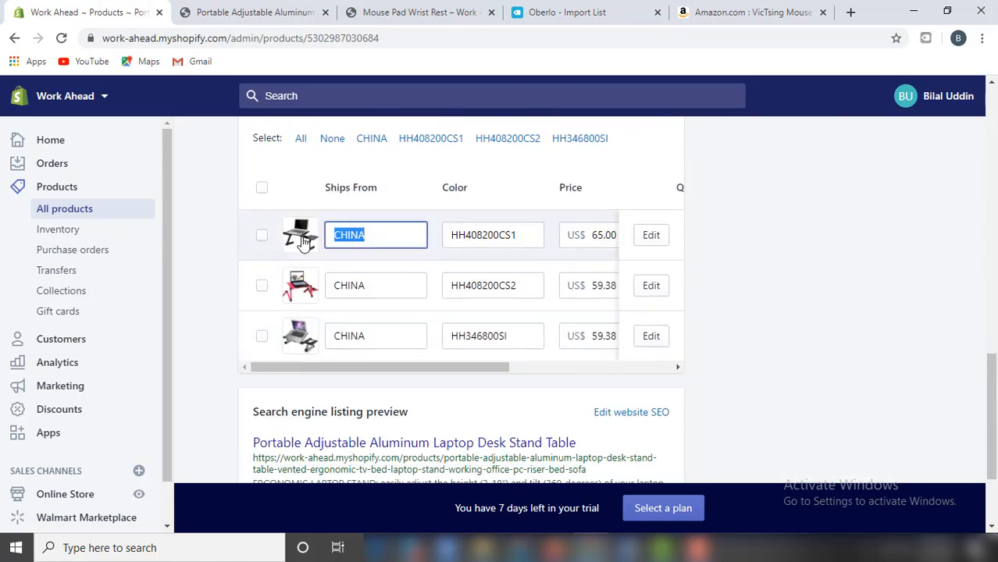
{"action": "type", "text": "USA"}
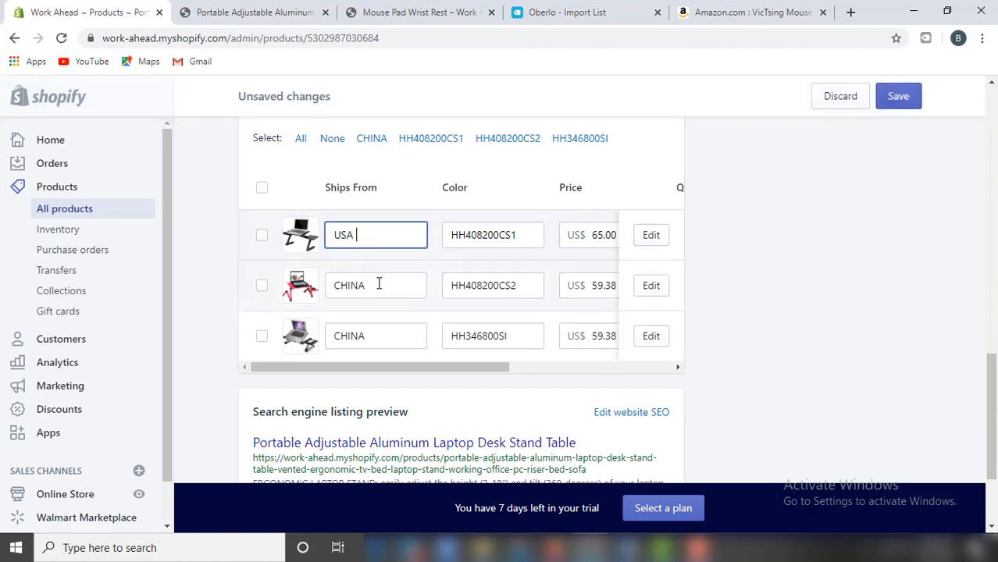
{"action": "left_click_drag", "start_coordinate": [379, 284], "coordinate": [326, 288]}
{"action": "type", "text": "USA"}
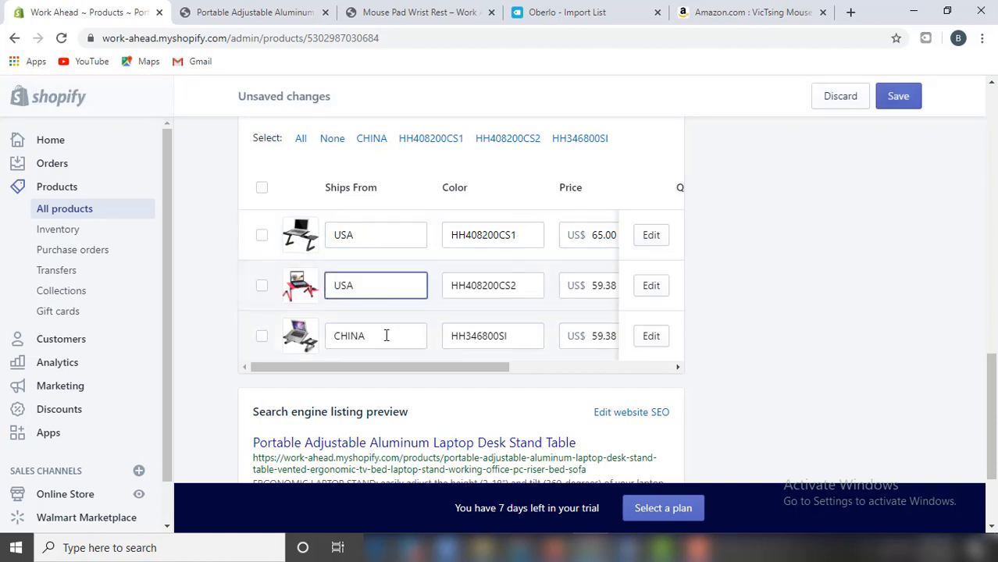
{"action": "left_click_drag", "start_coordinate": [385, 335], "coordinate": [311, 341]}
{"action": "type", "text": "USA"}
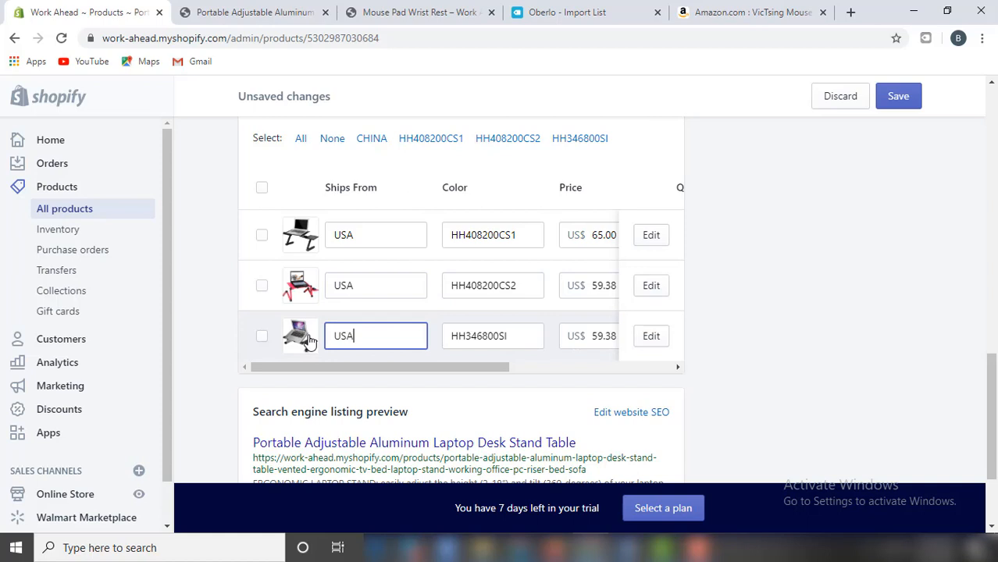
Rename the three variant colours to Black, Pink and Silver.
{"action": "left_click_drag", "start_coordinate": [519, 237], "coordinate": [443, 242]}
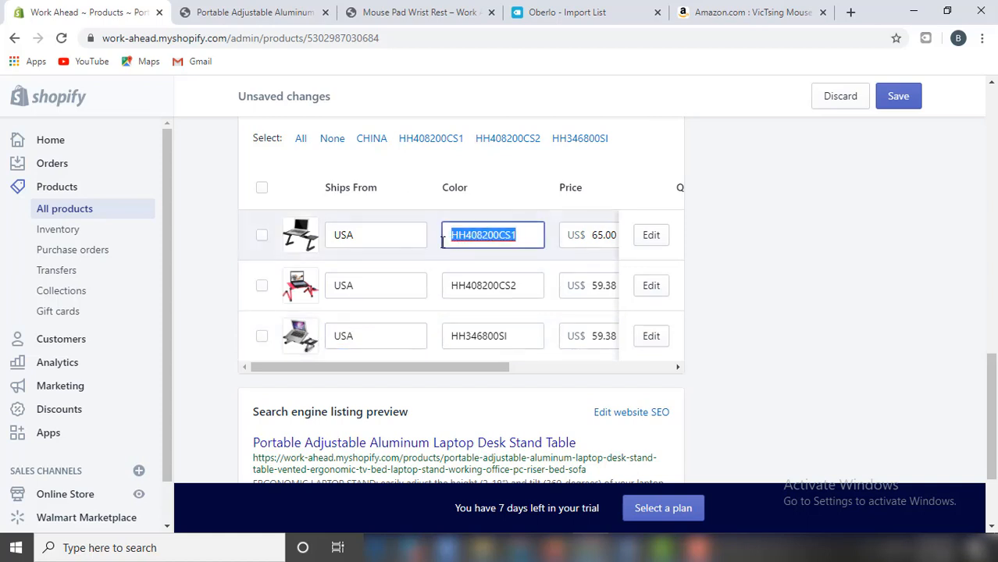
{"action": "type", "text": "Black"}
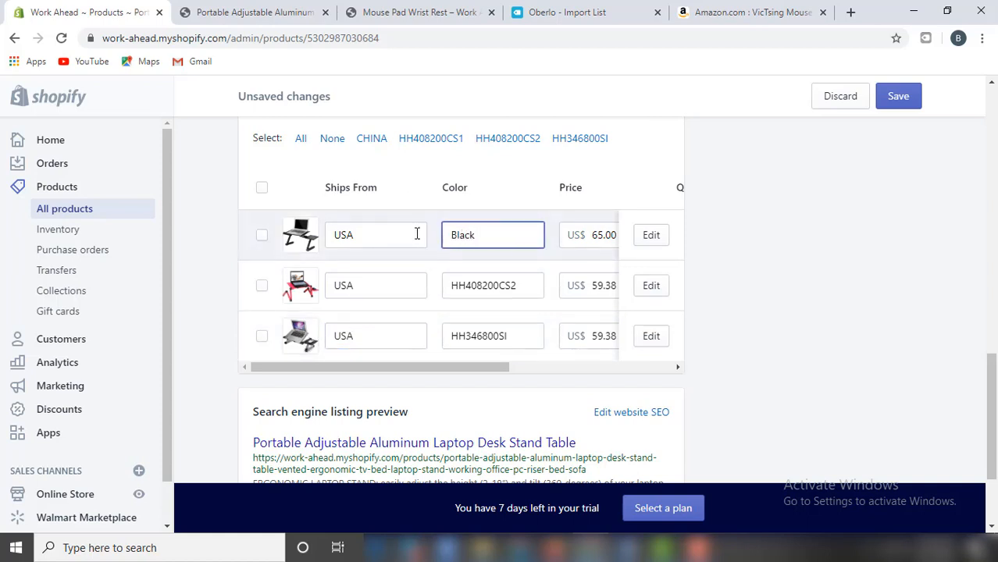
{"action": "left_click_drag", "start_coordinate": [519, 286], "coordinate": [443, 285]}
{"action": "type", "text": "Pink"}
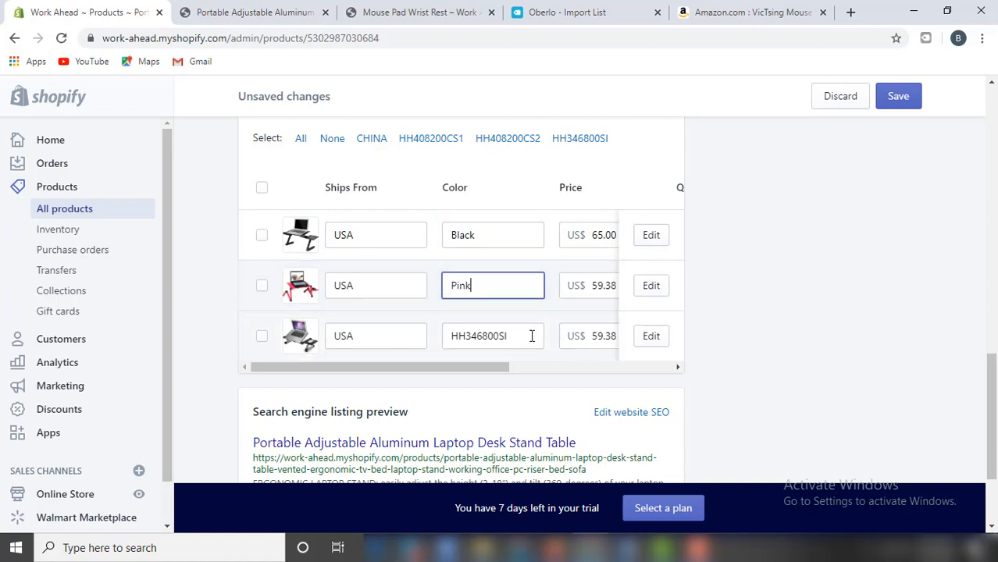
{"action": "left_click_drag", "start_coordinate": [530, 335], "coordinate": [454, 338]}
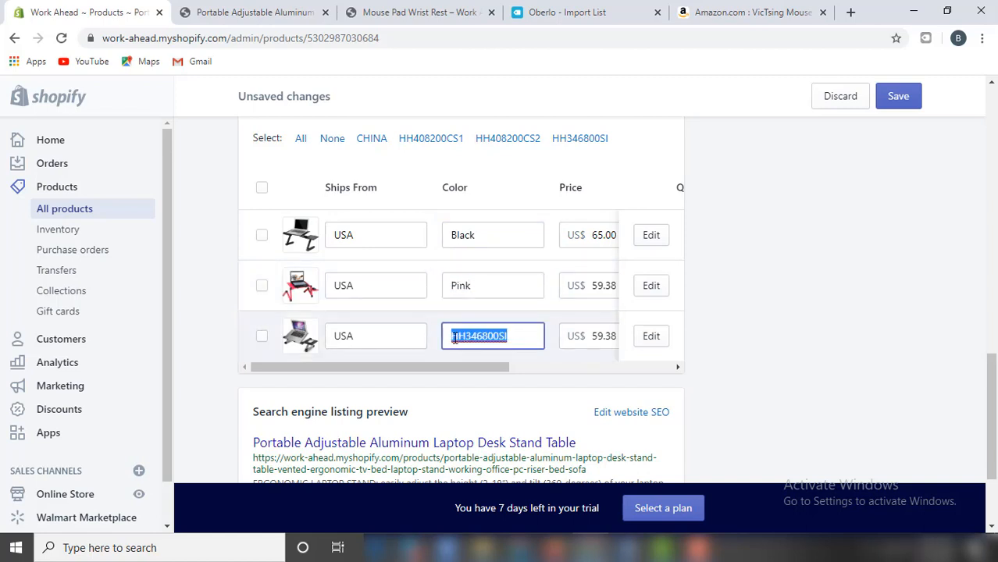
{"action": "type", "text": "Silver"}
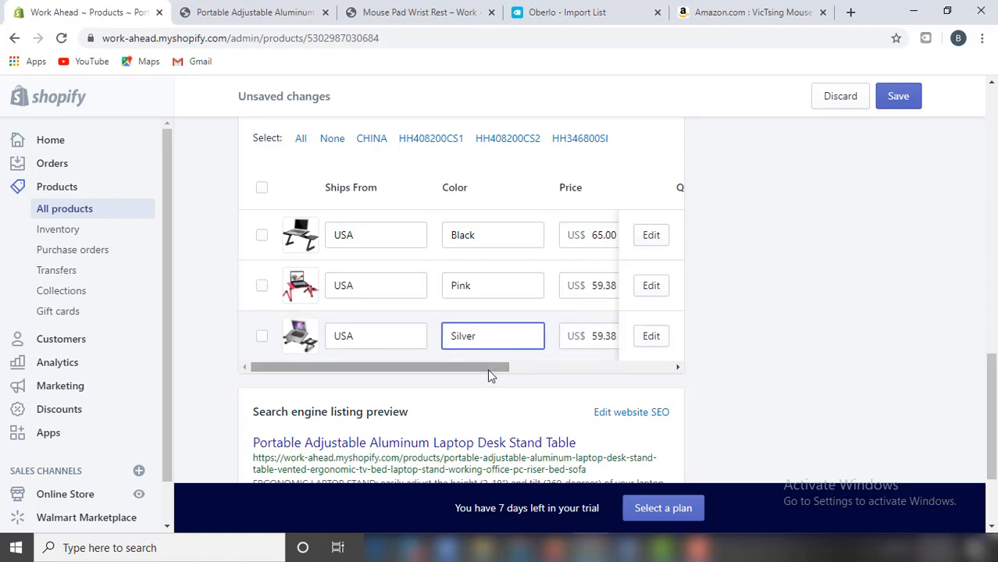
Price the Pink and Silver variants at 65.00 and save the product.
{"action": "left_click_drag", "start_coordinate": [490, 369], "coordinate": [629, 367]}
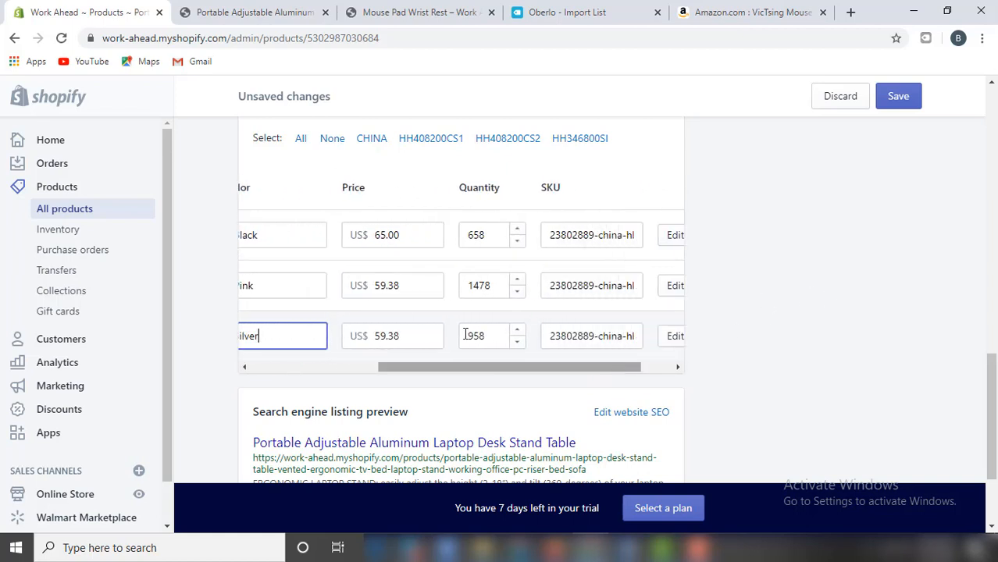
{"action": "left_click_drag", "start_coordinate": [412, 282], "coordinate": [370, 286]}
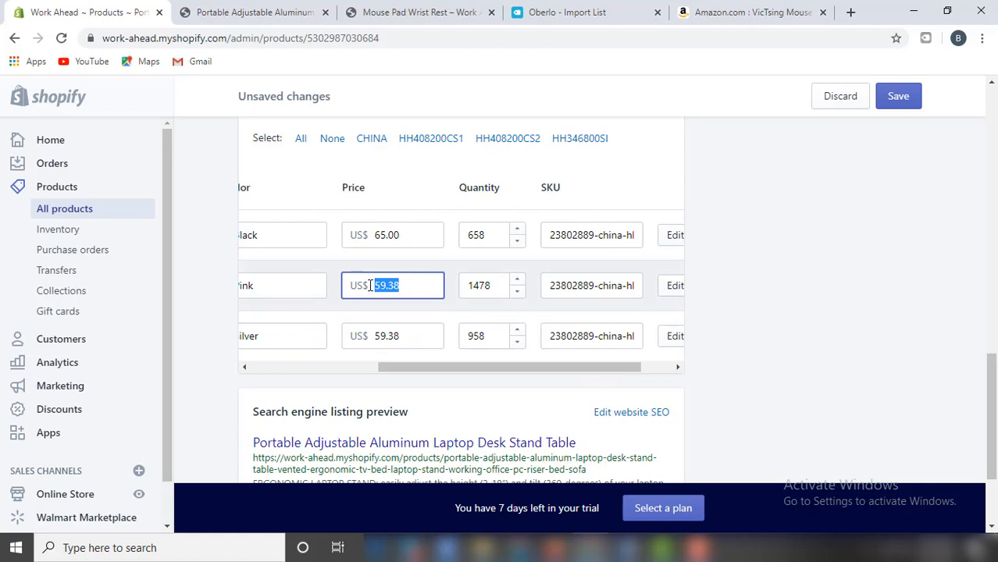
{"action": "type", "text": "65"}
{"action": "left_click_drag", "start_coordinate": [416, 335], "coordinate": [370, 337]}
{"action": "type", "text": "65"}
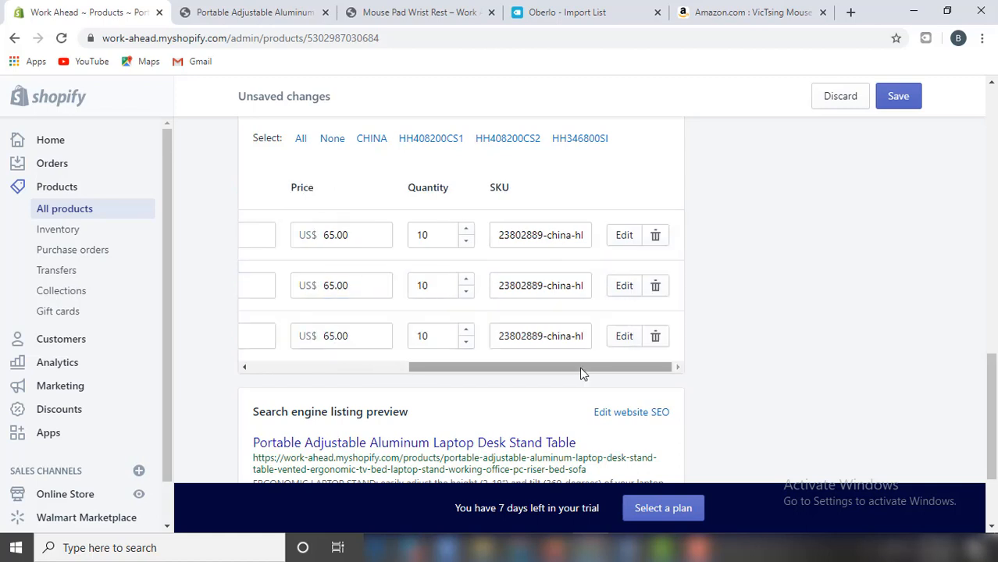
{"action": "left_click_drag", "start_coordinate": [576, 369], "coordinate": [434, 371]}
{"action": "left_click", "coordinate": [911, 94]}
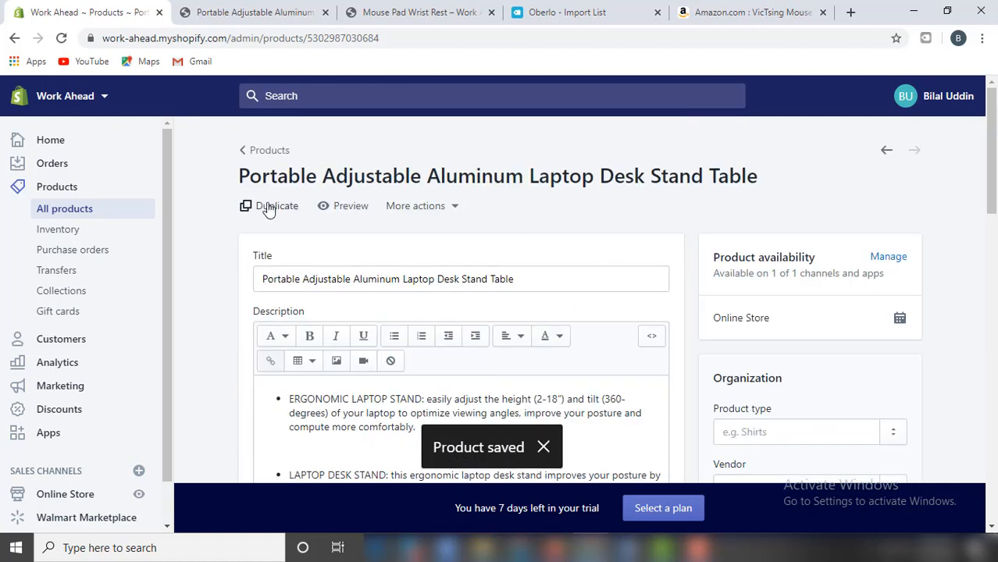
Open the laptop stand's storefront preview and scroll through the product page.
{"action": "left_click", "coordinate": [330, 207]}
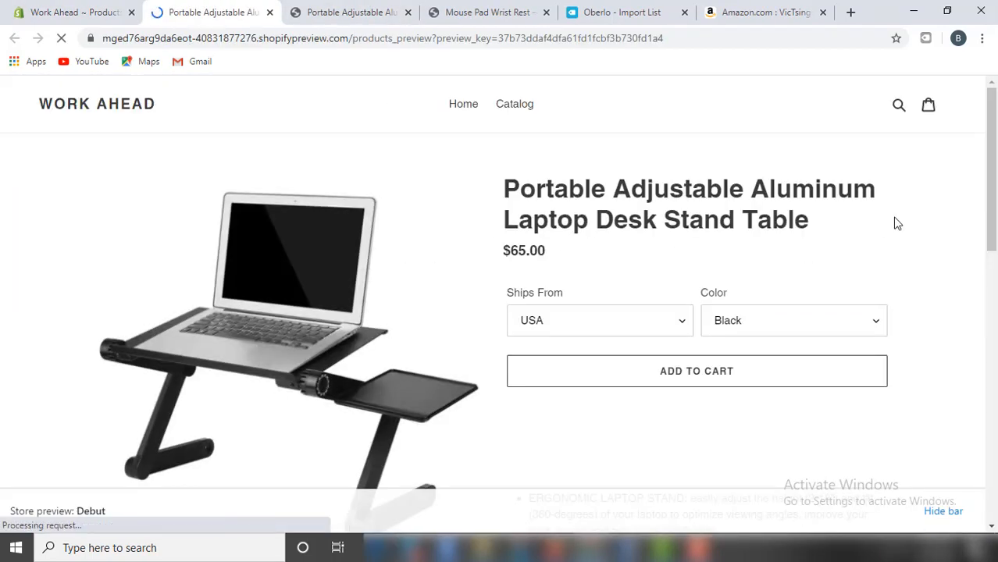
{"action": "scroll", "coordinate": [927, 238], "scroll_direction": "down", "scroll_amount": 2}
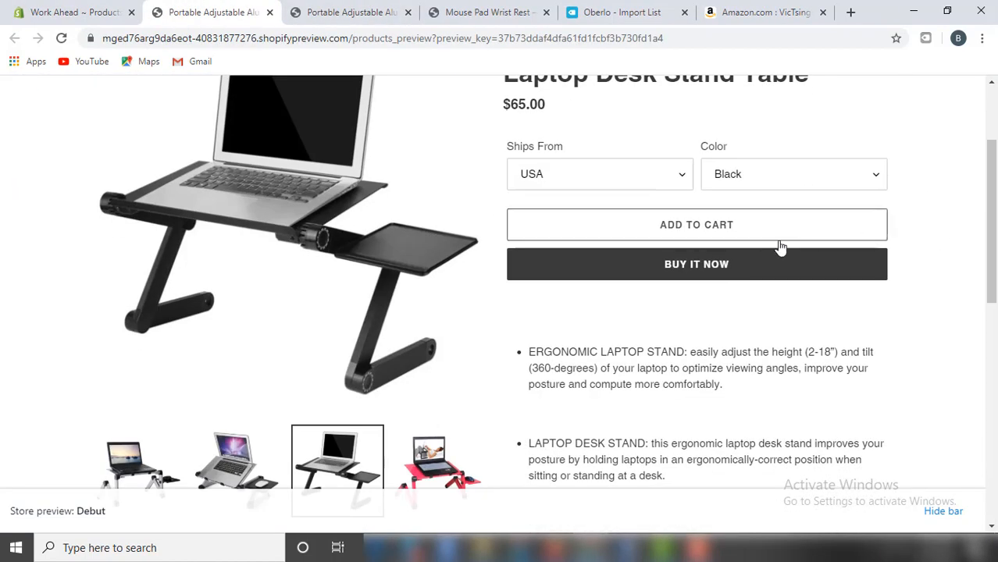
{"action": "scroll", "coordinate": [825, 285], "scroll_direction": "down", "scroll_amount": 4}
{"action": "scroll", "coordinate": [859, 312], "scroll_direction": "down", "scroll_amount": 4}
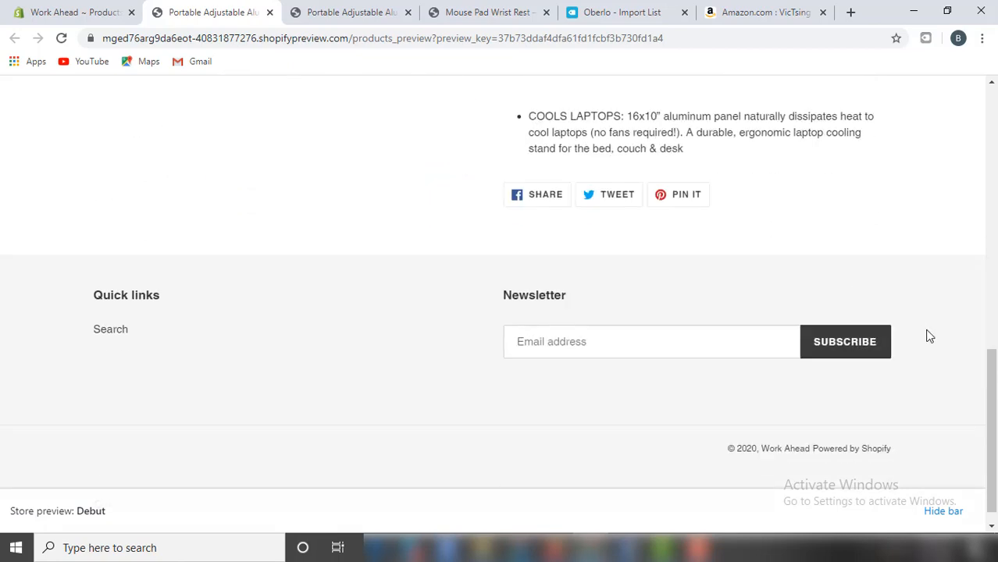
{"action": "scroll", "coordinate": [930, 334], "scroll_direction": "up", "scroll_amount": 9}
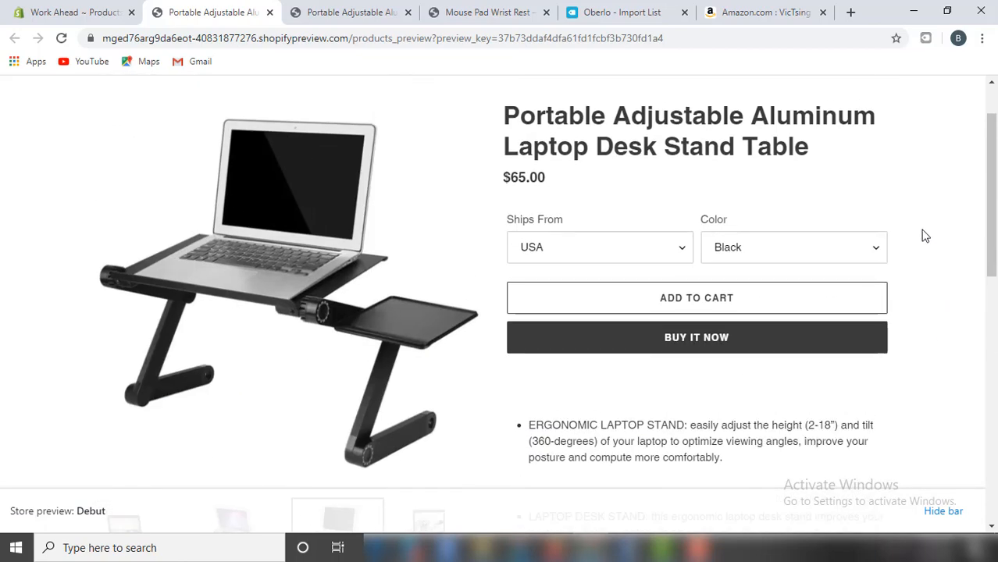
Select the Pink and then Silver colours to check their images, then return to the admin.
{"action": "left_click", "coordinate": [831, 249]}
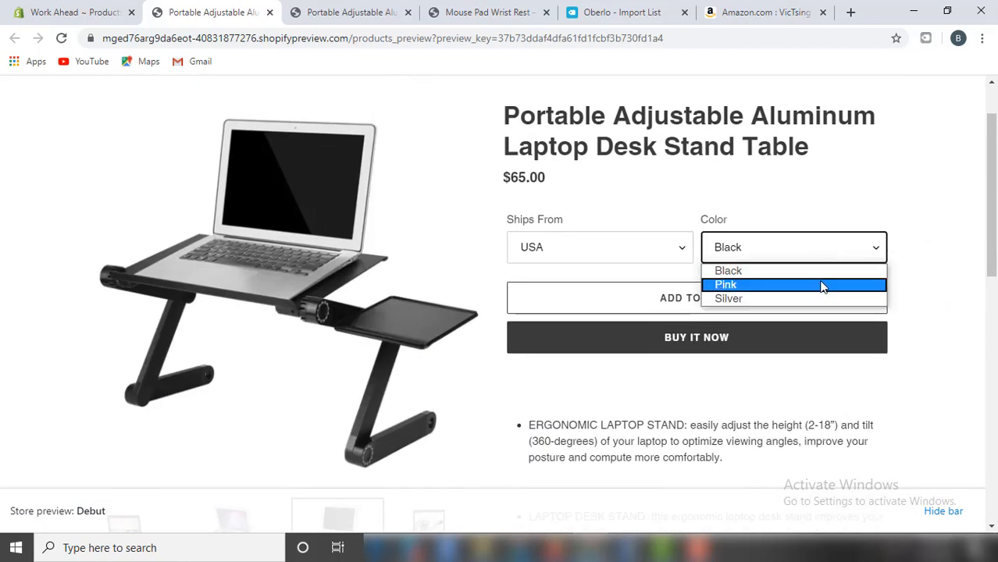
{"action": "left_click", "coordinate": [825, 286]}
{"action": "left_click", "coordinate": [881, 246]}
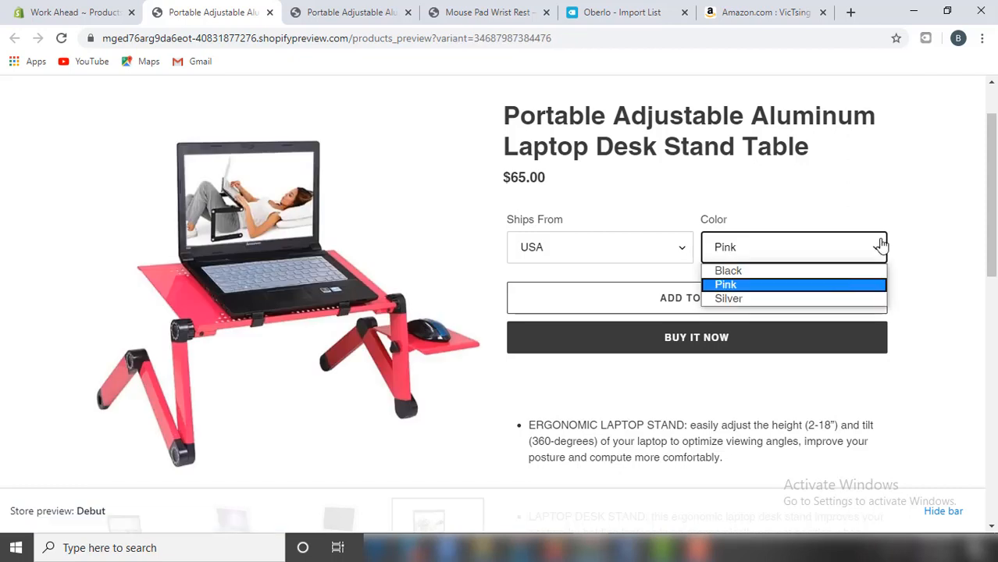
{"action": "left_click", "coordinate": [825, 299]}
{"action": "scroll", "coordinate": [942, 263], "scroll_direction": "up", "scroll_amount": 1}
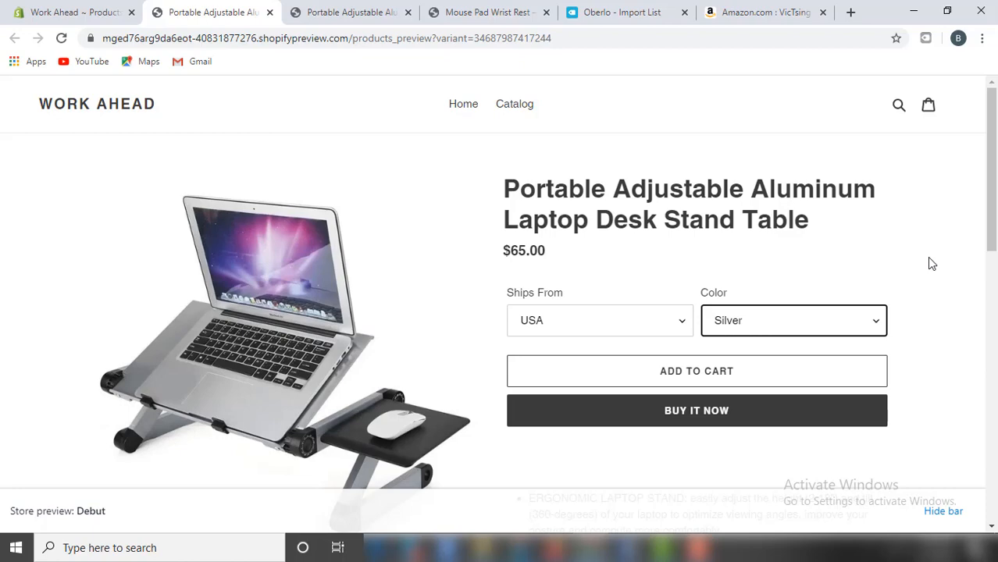
{"action": "scroll", "coordinate": [930, 264], "scroll_direction": "down", "scroll_amount": 1}
{"action": "scroll", "coordinate": [929, 264], "scroll_direction": "up", "scroll_amount": 1}
{"action": "scroll", "coordinate": [631, 320], "scroll_direction": "down", "scroll_amount": 1}
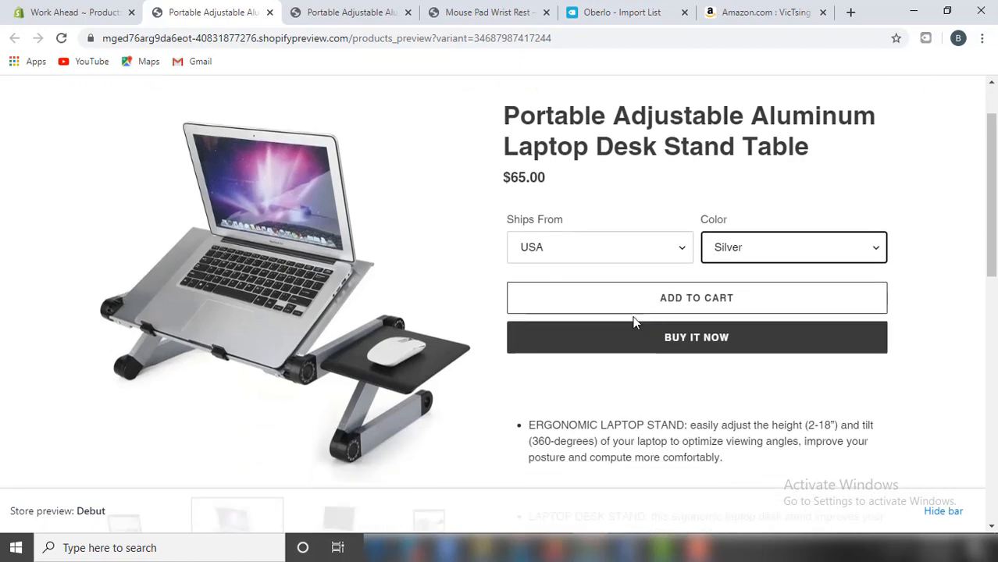
{"action": "key", "text": "ctrl+shift+Tab"}
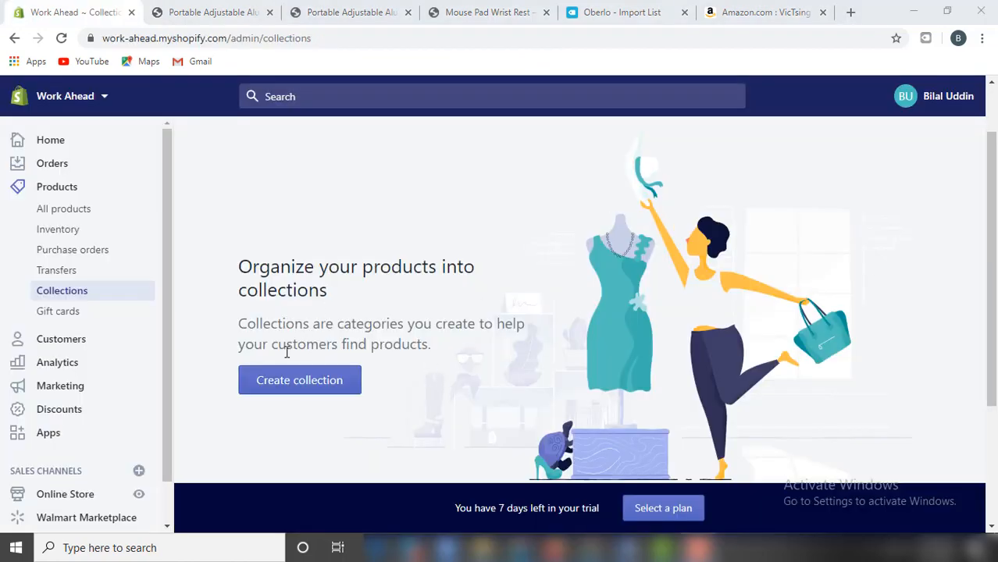
Create a new collection titled 'Laptop Table' with the Manual collection type and save it.
{"action": "left_click", "coordinate": [300, 386]}
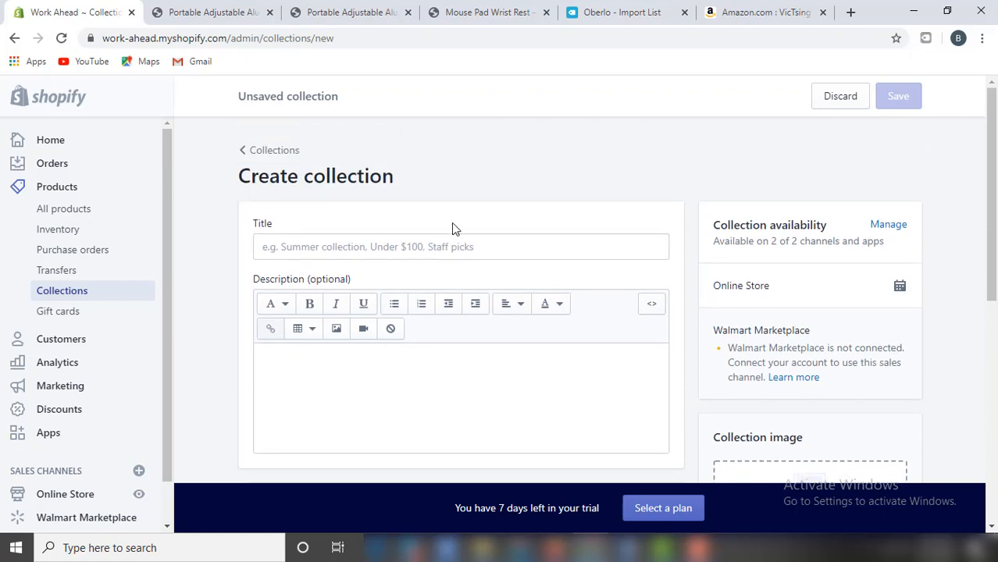
{"action": "left_click", "coordinate": [466, 243]}
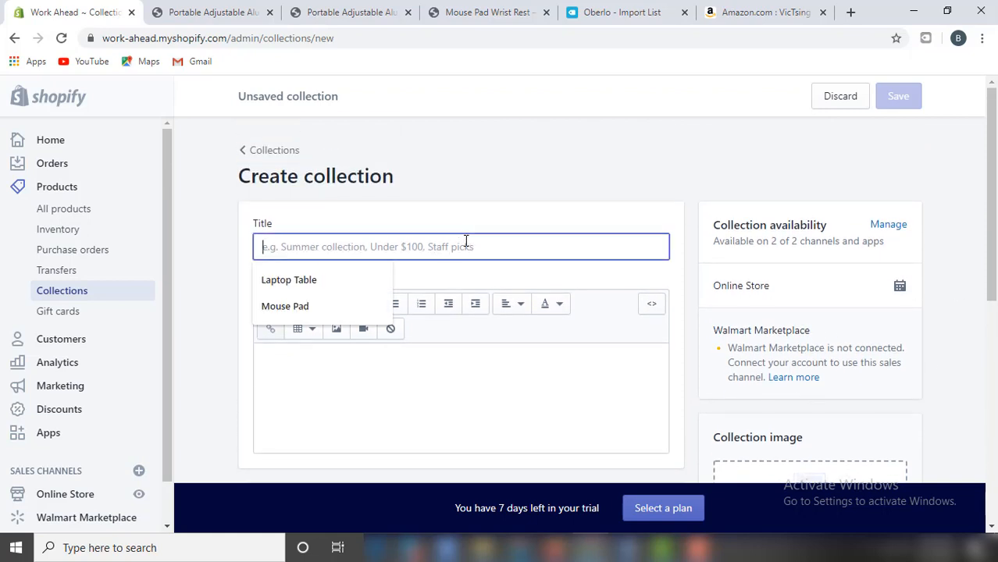
{"action": "type", "text": "Laptop T"}
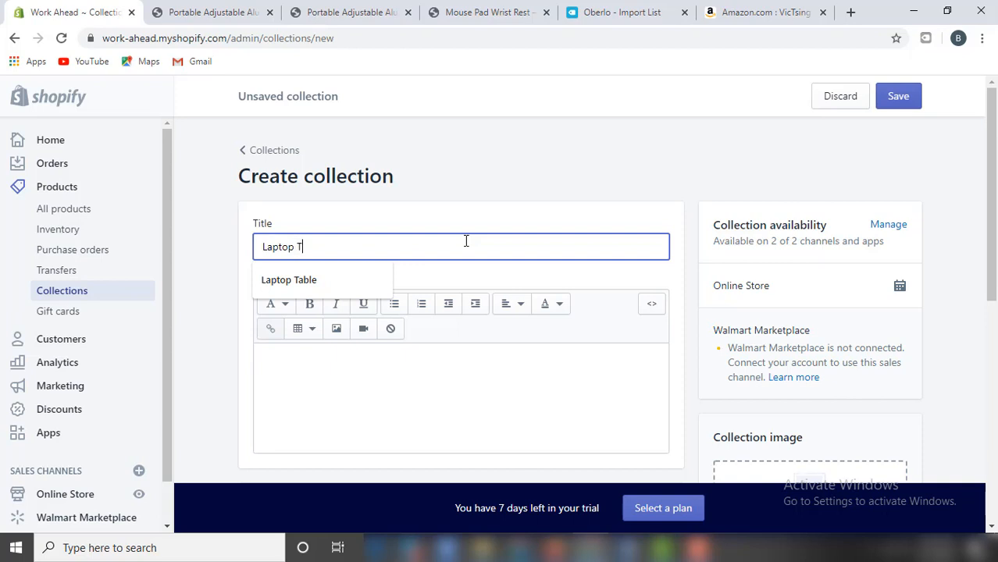
{"action": "type", "text": "able"}
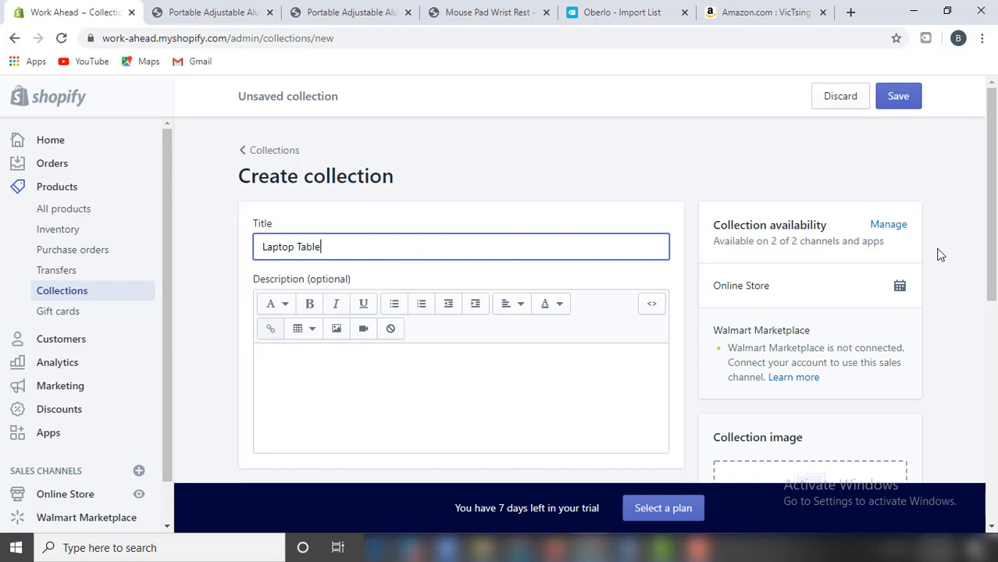
{"action": "scroll", "coordinate": [881, 268], "scroll_direction": "down", "scroll_amount": 2}
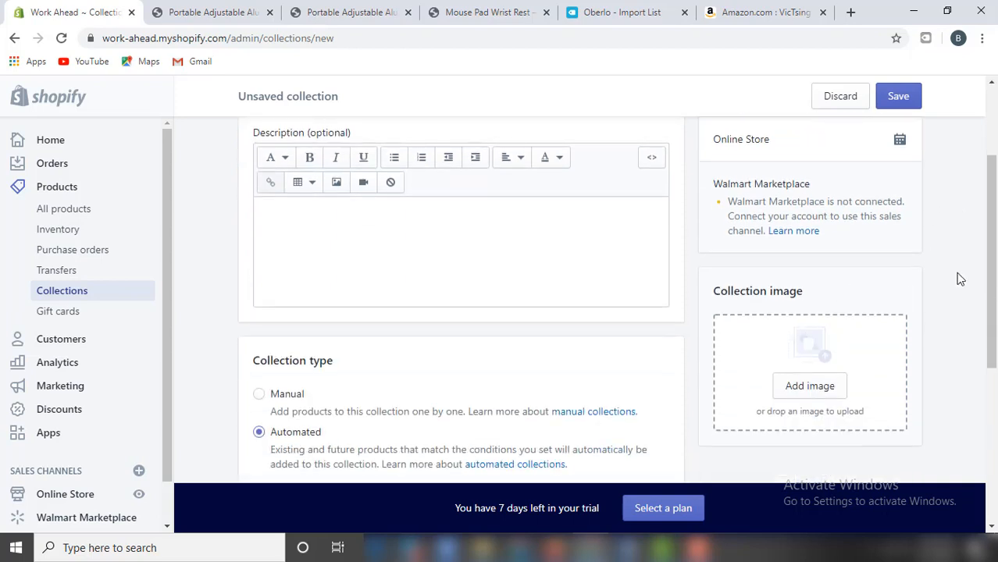
{"action": "left_click_drag", "start_coordinate": [992, 242], "coordinate": [994, 351]}
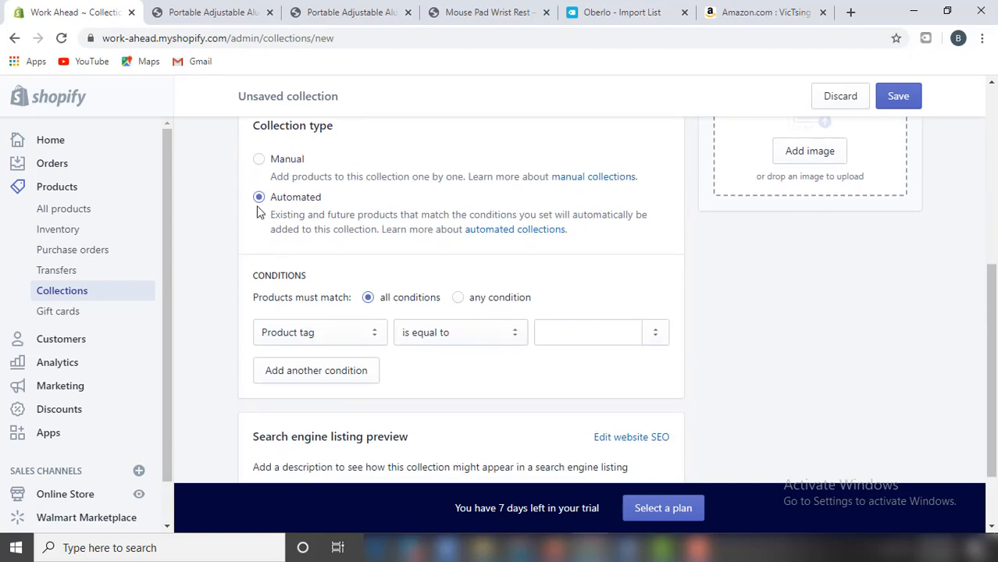
{"action": "left_click", "coordinate": [283, 164]}
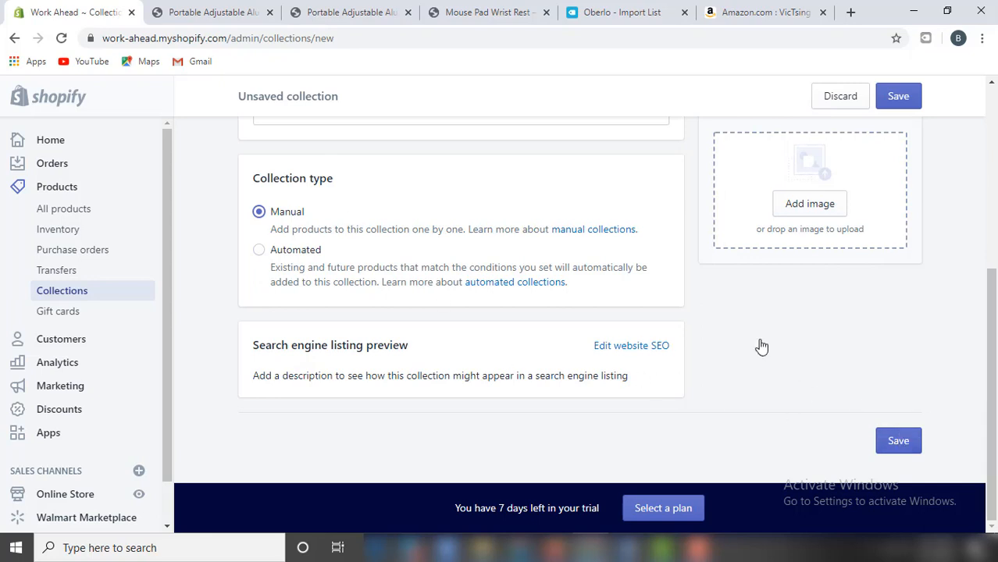
{"action": "left_click", "coordinate": [898, 440]}
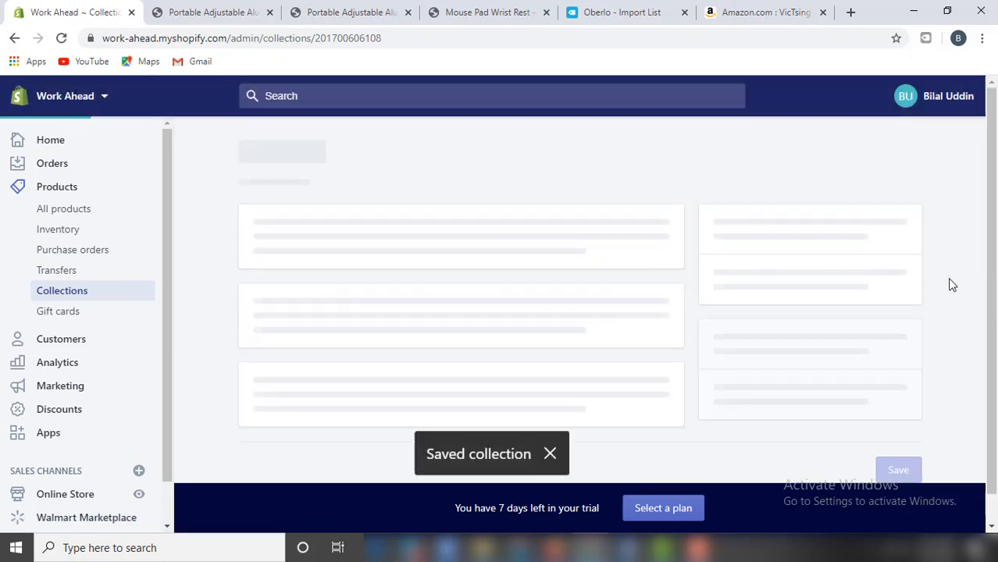
Return to the Collections list, where Laptop Table now appears.
{"action": "scroll", "coordinate": [301, 212], "scroll_direction": "down", "scroll_amount": 1}
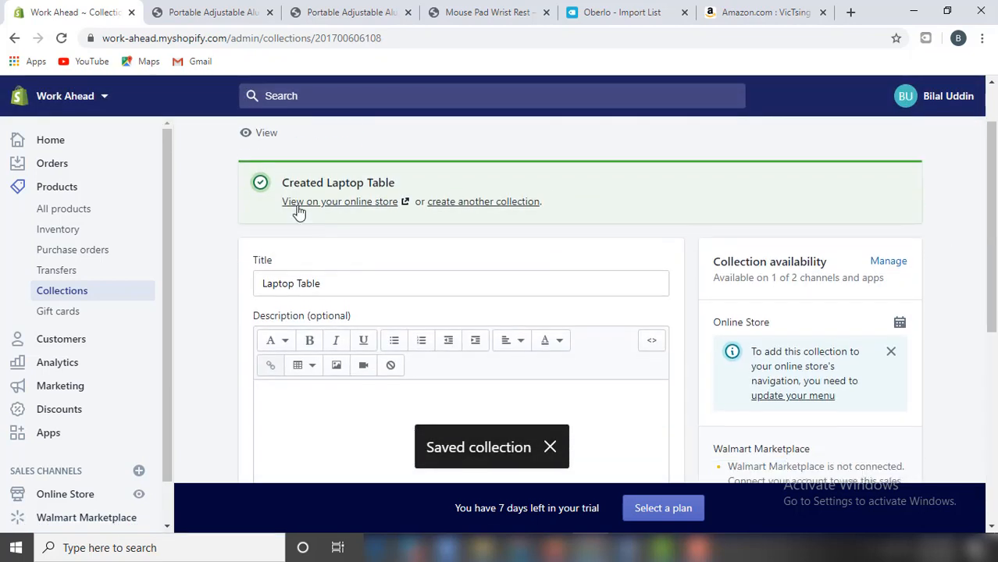
{"action": "scroll", "coordinate": [266, 172], "scroll_direction": "up", "scroll_amount": 1}
{"action": "left_click", "coordinate": [266, 151]}
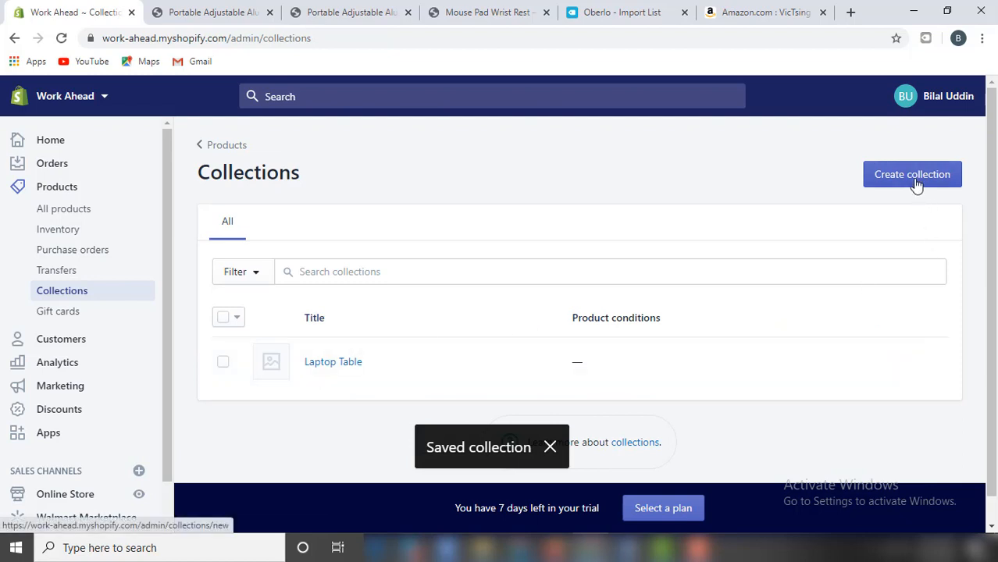
Add a second collection titled 'Mouse Pad' as a Manual collection, save it, and return to Collections.
{"action": "left_click", "coordinate": [915, 183]}
{"action": "left_click", "coordinate": [337, 246]}
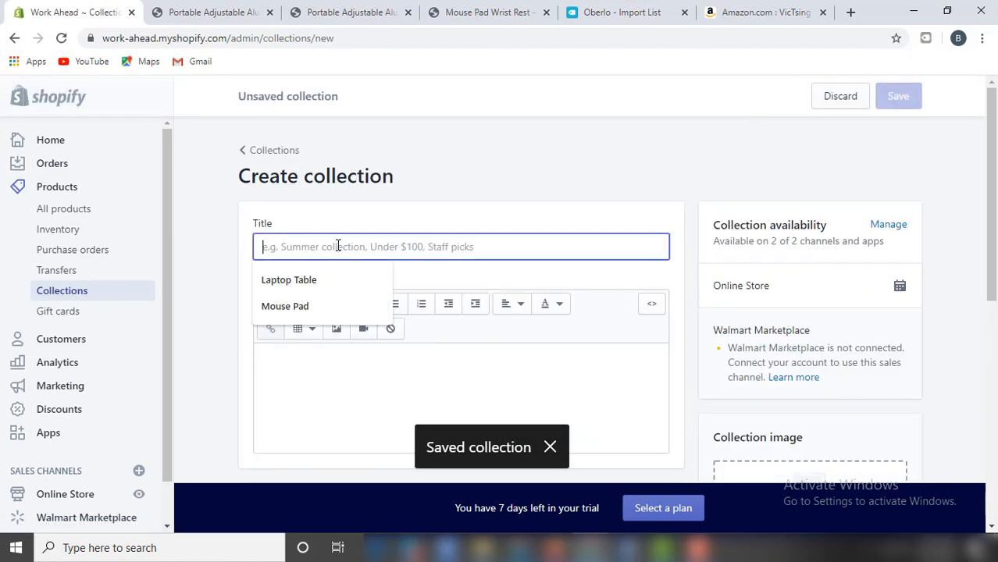
{"action": "type", "text": "Mouse Pad"}
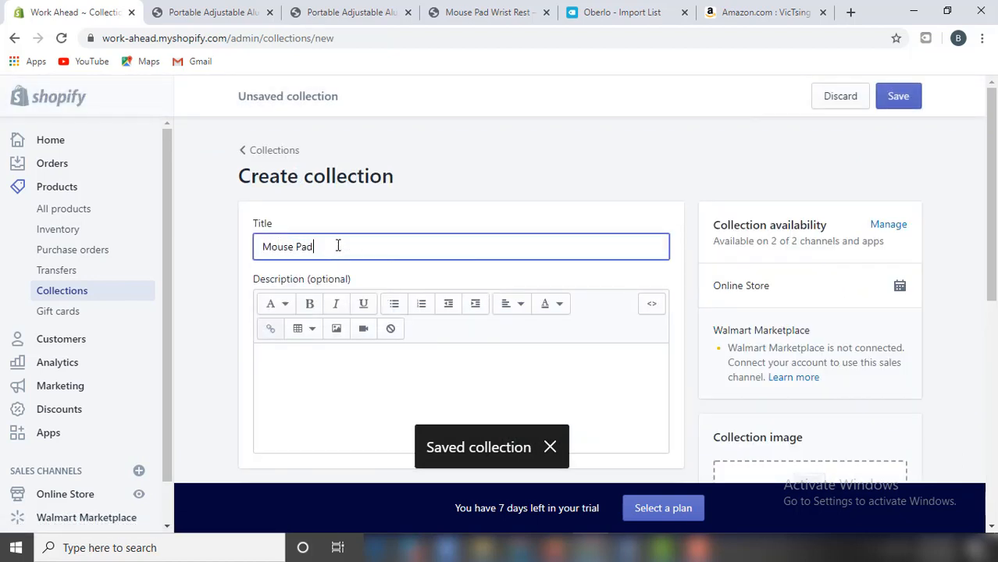
{"action": "left_click_drag", "start_coordinate": [992, 187], "coordinate": [994, 380]}
{"action": "scroll", "coordinate": [420, 220], "scroll_direction": "up", "scroll_amount": 1}
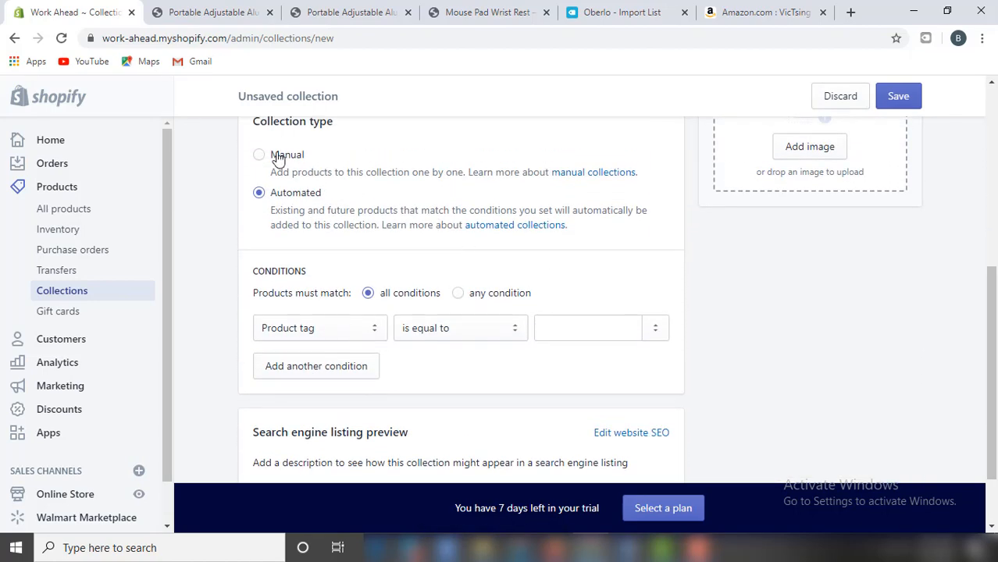
{"action": "left_click", "coordinate": [279, 158]}
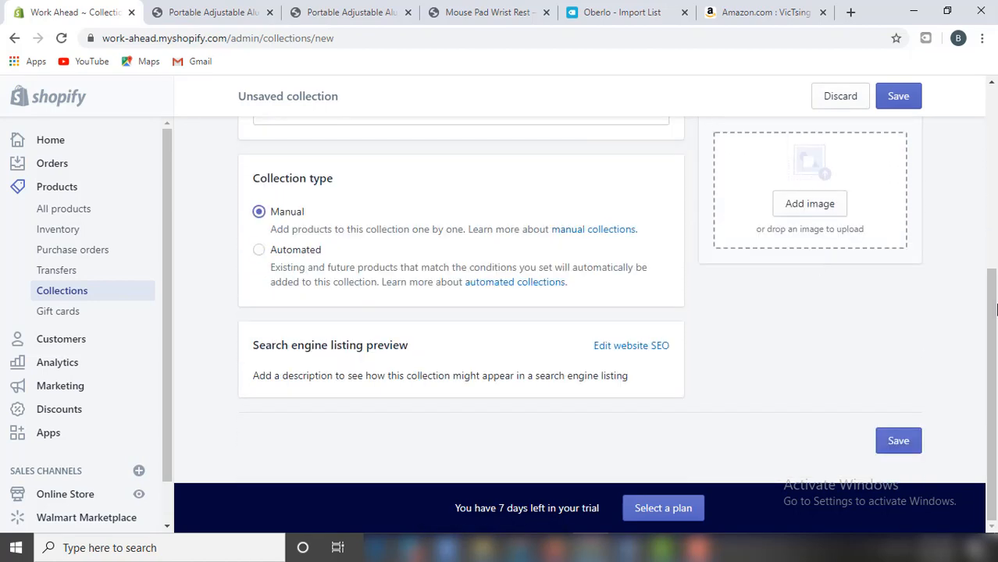
{"action": "left_click", "coordinate": [902, 442]}
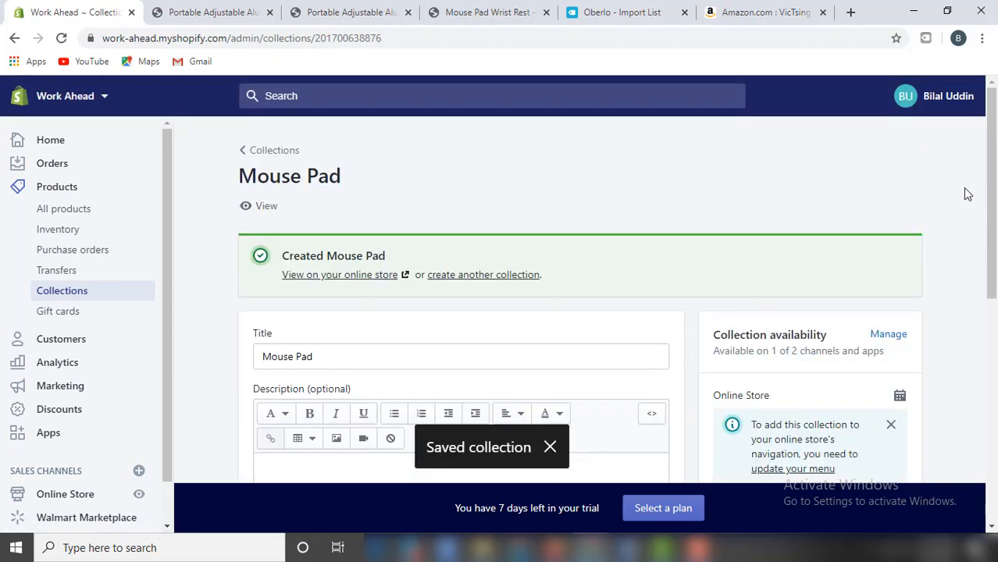
{"action": "left_click", "coordinate": [271, 153]}
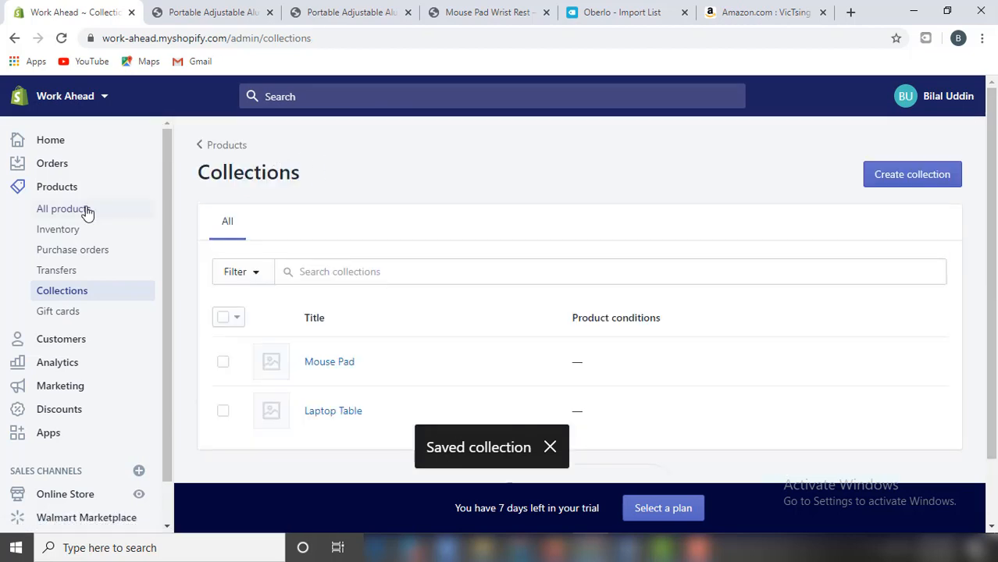
Assign the Portable Adjustable Aluminum Laptop Desk Stand Table product to the Laptop Table collection and save.
{"action": "left_click", "coordinate": [81, 211]}
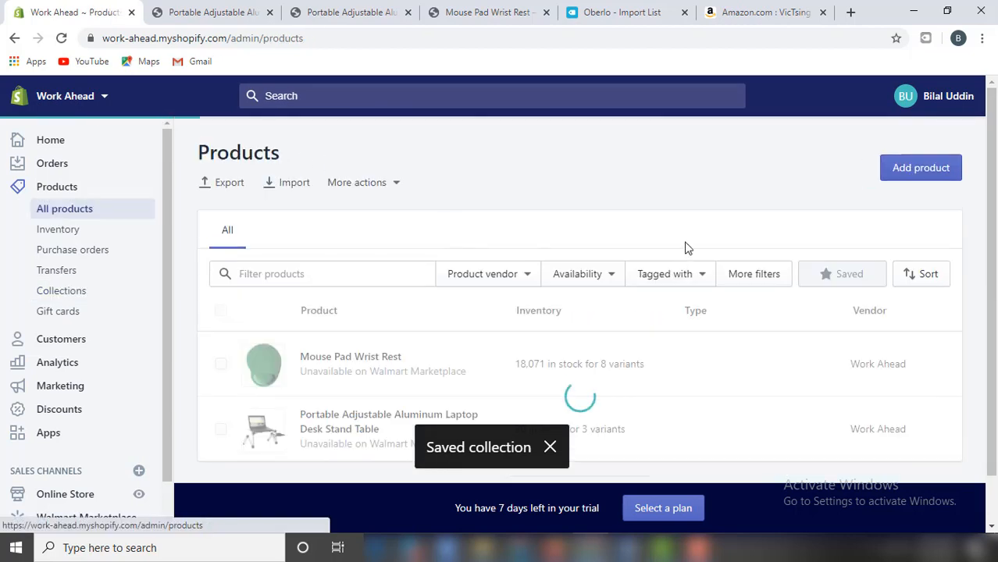
{"action": "scroll", "coordinate": [483, 341], "scroll_direction": "down", "scroll_amount": 1}
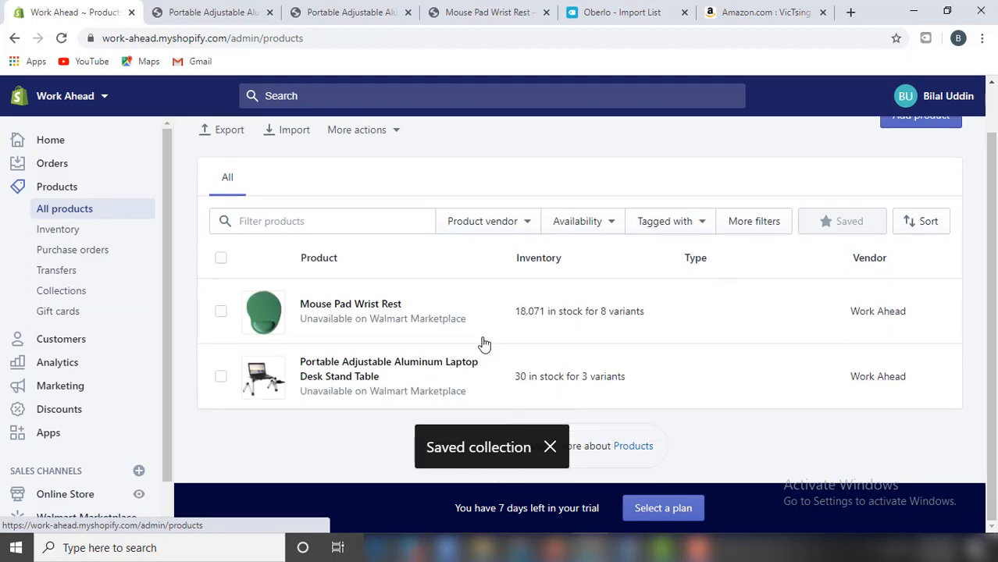
{"action": "left_click", "coordinate": [357, 368]}
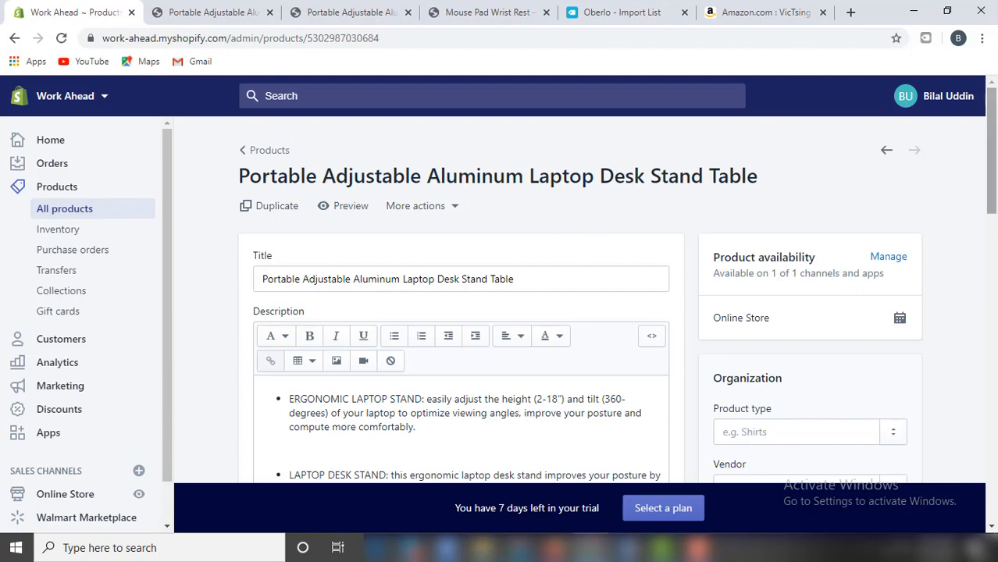
{"action": "scroll", "coordinate": [992, 143], "scroll_direction": "down", "scroll_amount": 4}
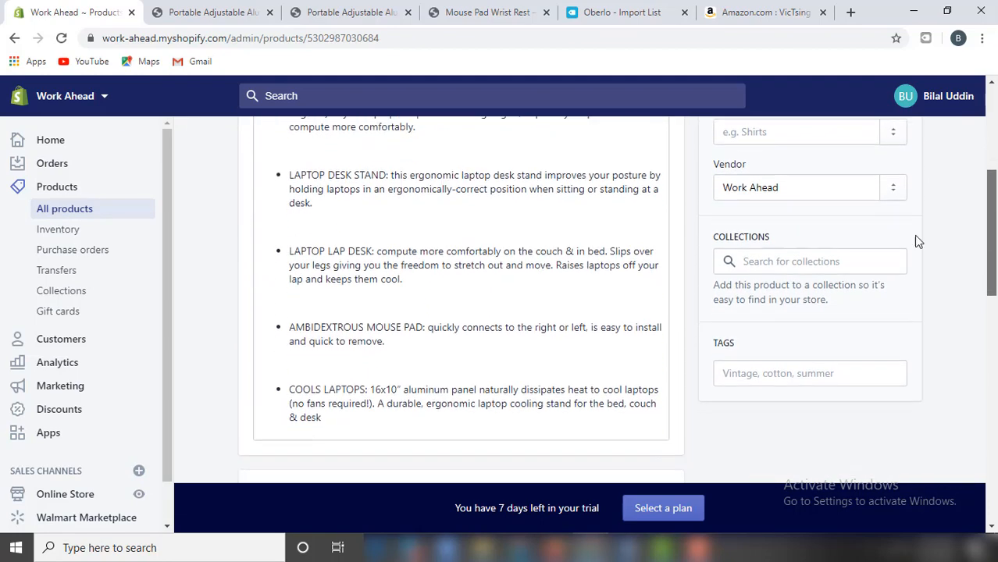
{"action": "left_click", "coordinate": [781, 253]}
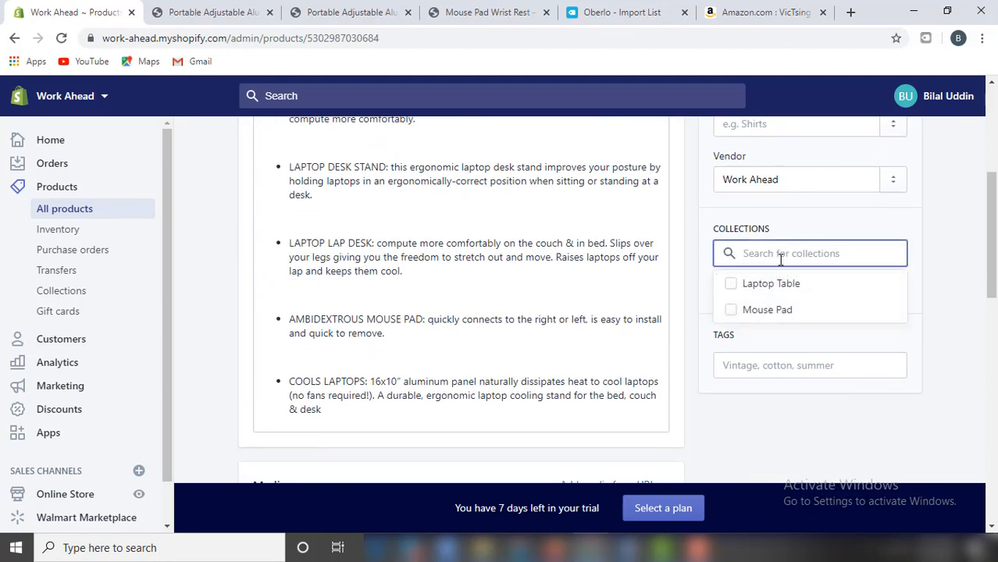
{"action": "left_click", "coordinate": [767, 282]}
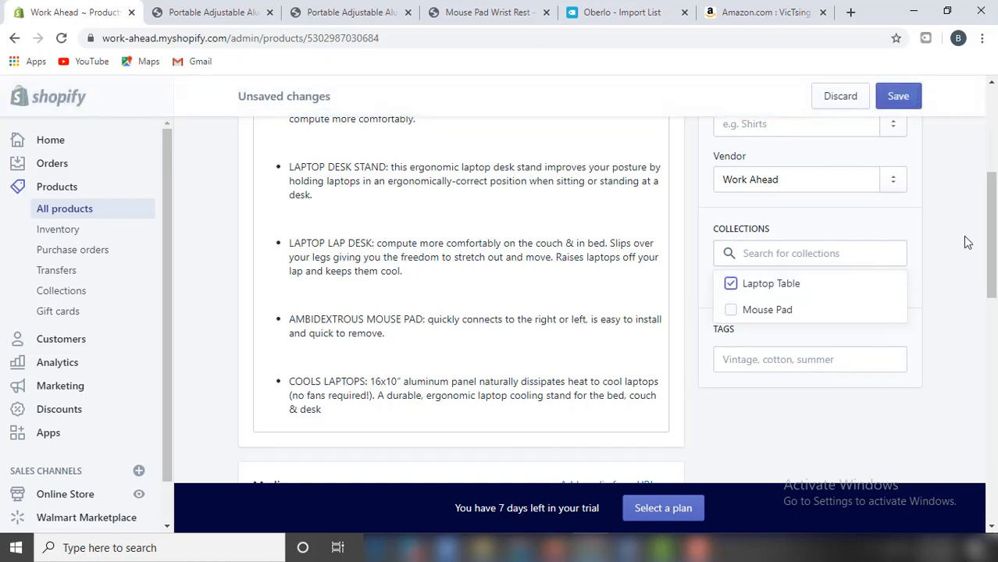
{"action": "left_click", "coordinate": [897, 99]}
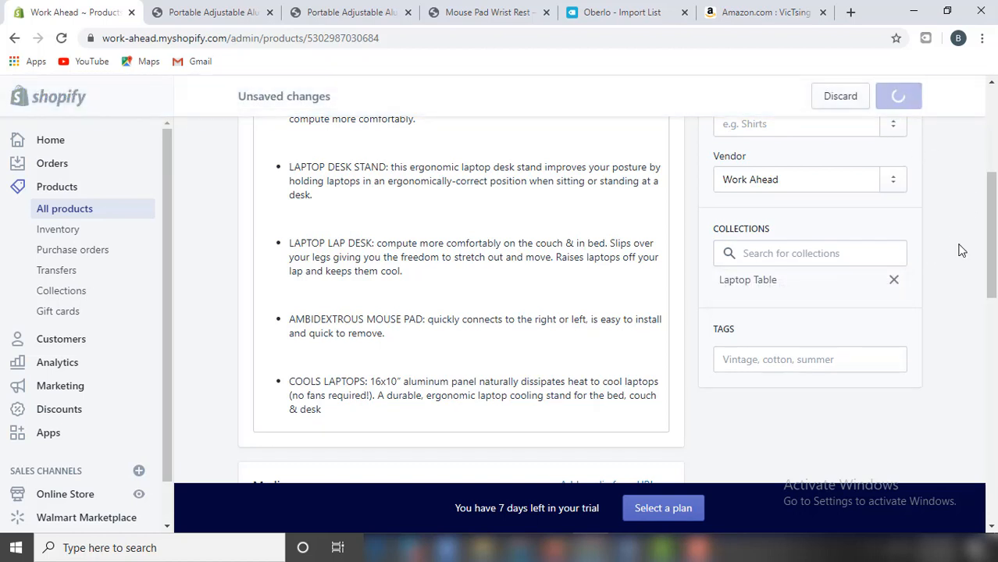
{"action": "left_click", "coordinate": [248, 150]}
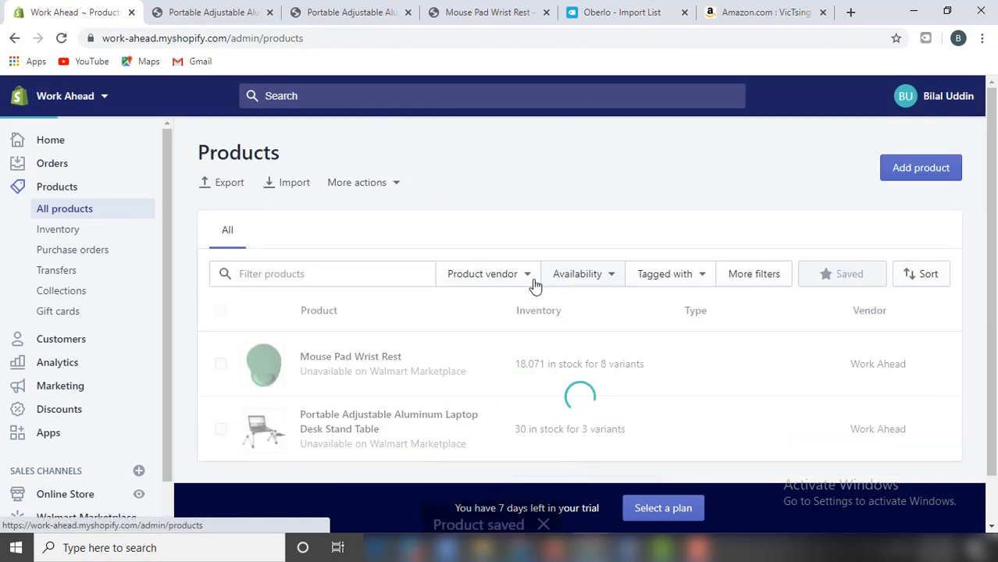
{"action": "scroll", "coordinate": [409, 361], "scroll_direction": "down", "scroll_amount": 1}
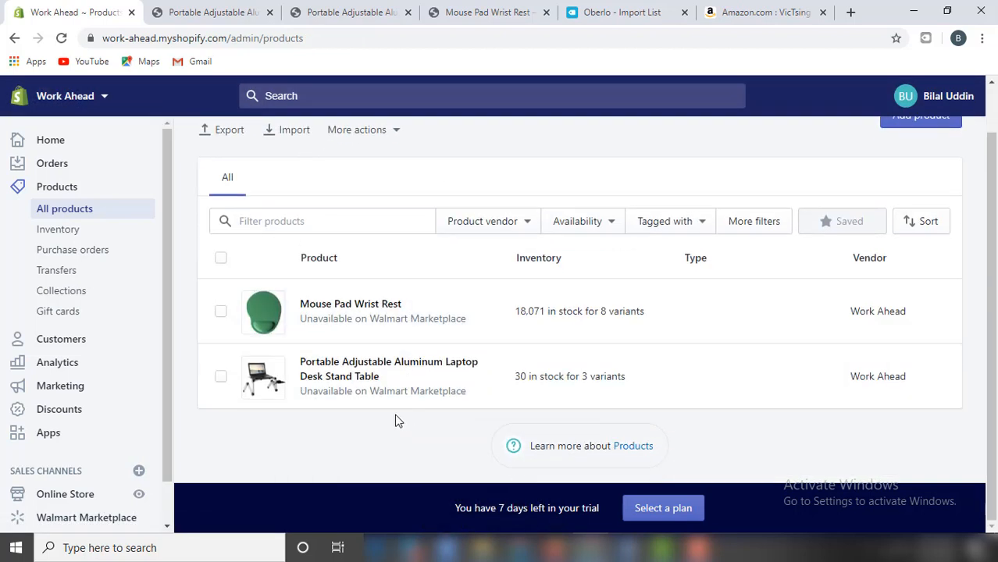
Put the Mouse Pad Wrist Rest product into the Mouse Pad collection, save, and go to Collections.
{"action": "left_click", "coordinate": [391, 320]}
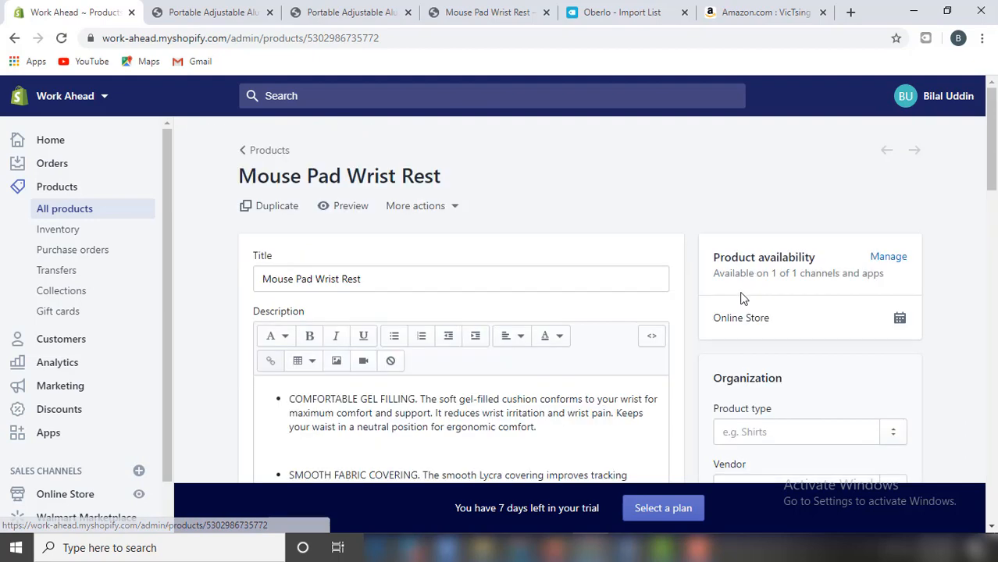
{"action": "left_click_drag", "start_coordinate": [991, 152], "coordinate": [995, 227]}
{"action": "left_click", "coordinate": [785, 196]}
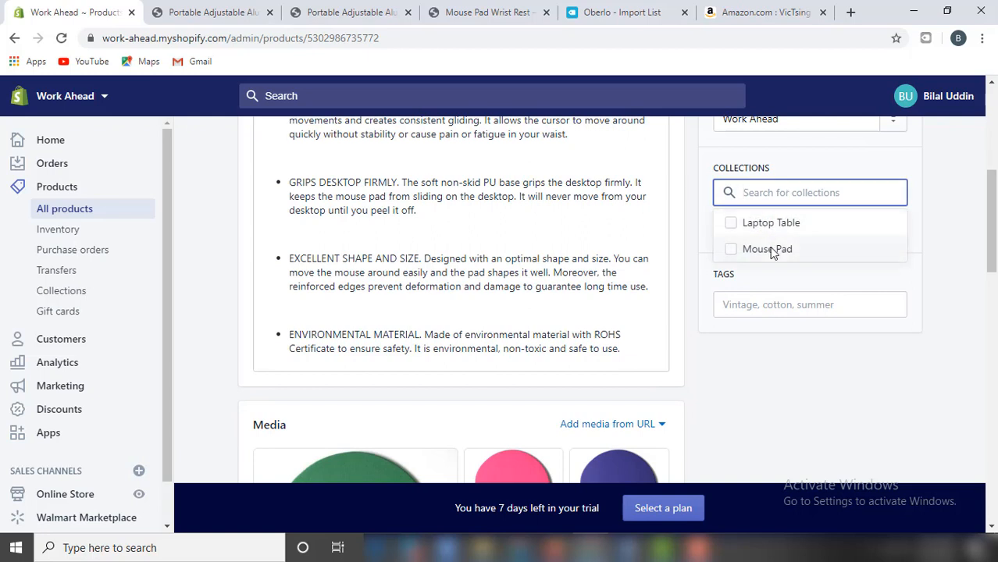
{"action": "left_click", "coordinate": [772, 250]}
{"action": "left_click", "coordinate": [899, 96]}
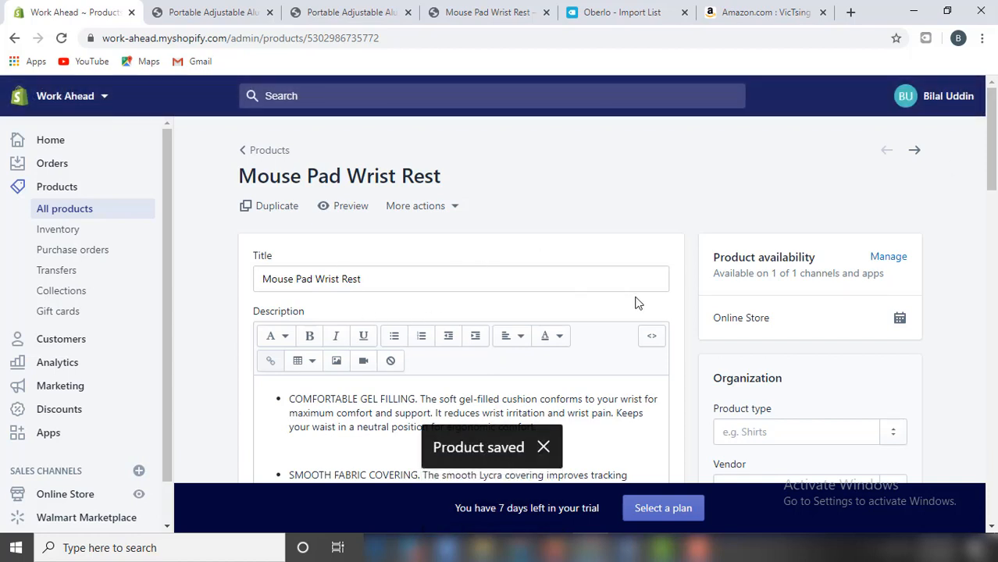
{"action": "left_click", "coordinate": [61, 294]}
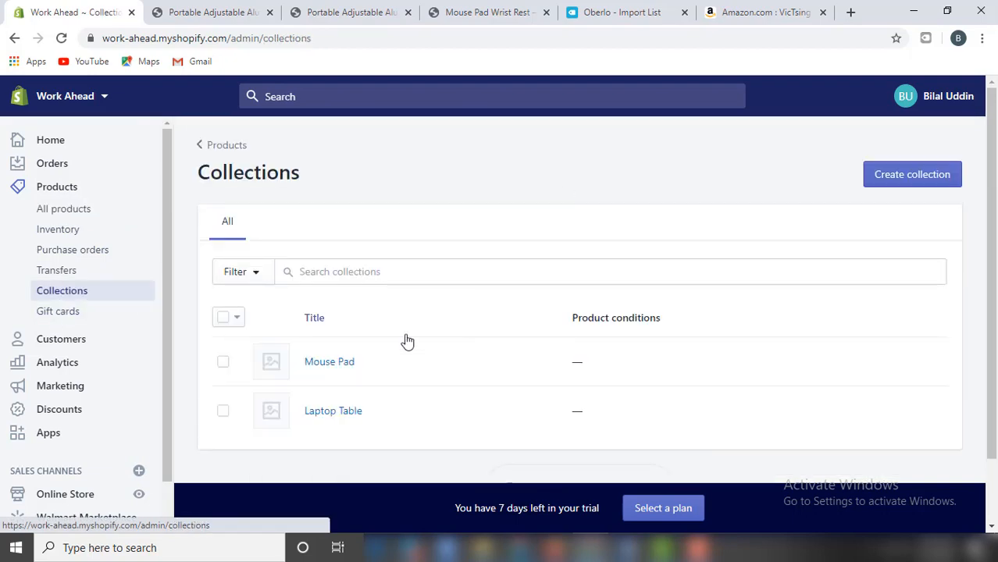
Check that the Mouse Pad collection lists the wrist rest product, then go back to Collections.
{"action": "left_click", "coordinate": [331, 371]}
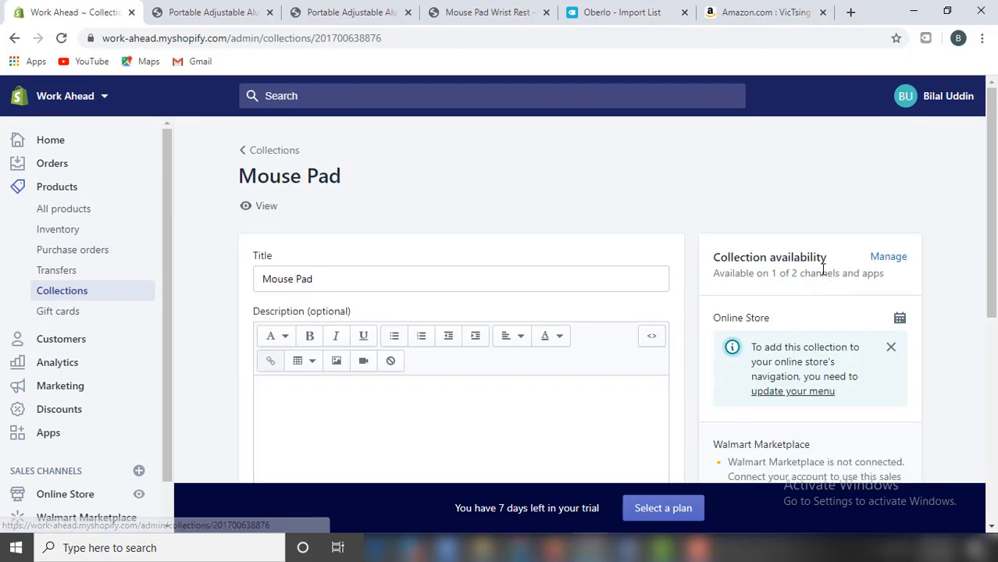
{"action": "scroll", "coordinate": [960, 238], "scroll_direction": "down", "scroll_amount": 4}
{"action": "scroll", "coordinate": [975, 257], "scroll_direction": "down", "scroll_amount": 2}
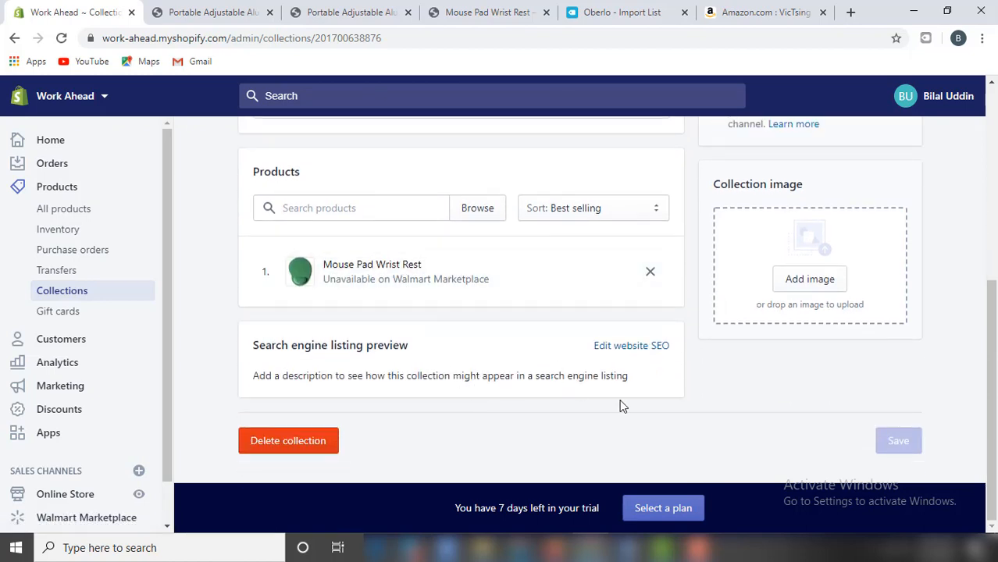
{"action": "scroll", "coordinate": [621, 406], "scroll_direction": "up", "scroll_amount": 5}
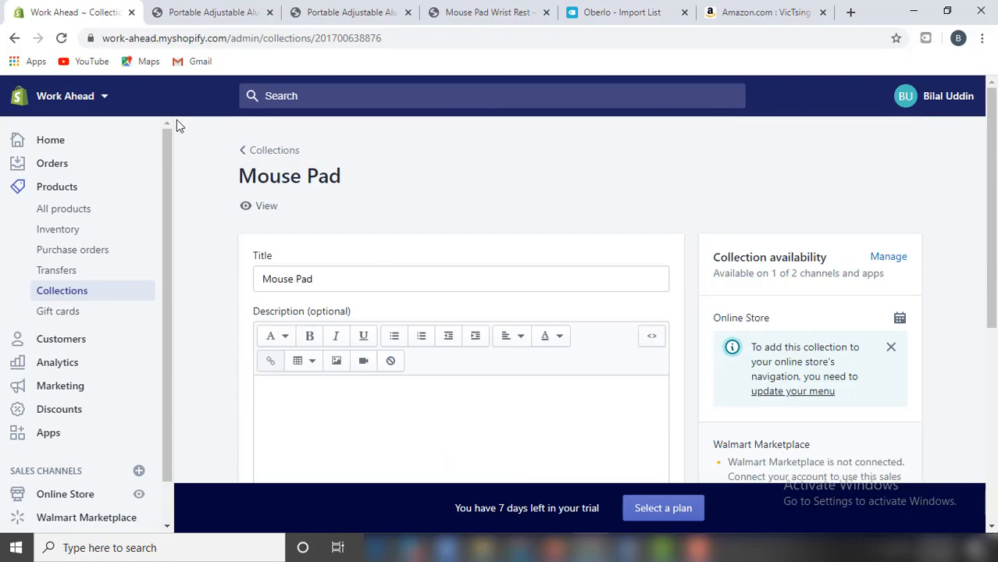
{"action": "left_click", "coordinate": [271, 160]}
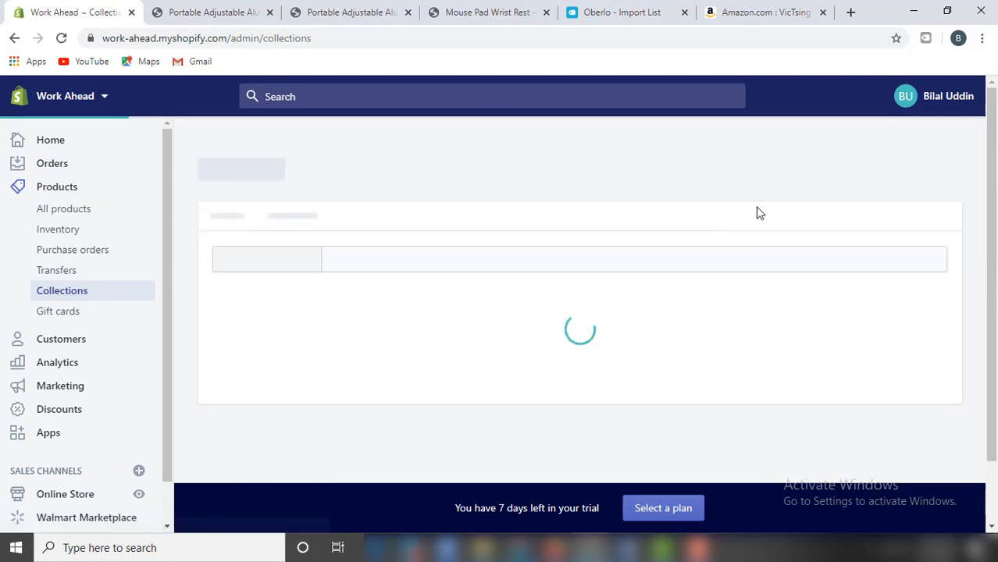
Open the Laptop Table collection and view its laptop desk stand product.
{"action": "left_click", "coordinate": [343, 412]}
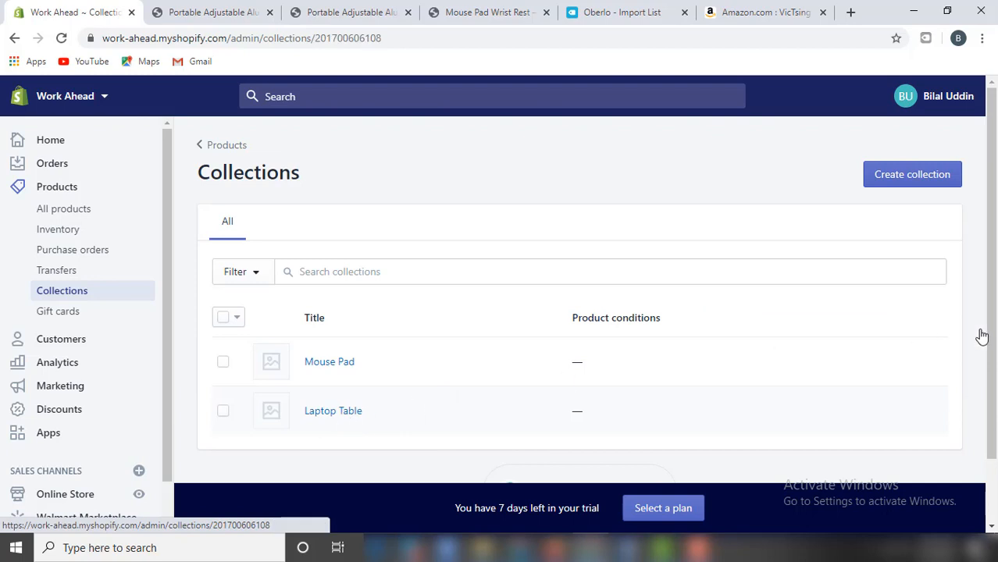
{"action": "scroll", "coordinate": [995, 307], "scroll_direction": "down", "scroll_amount": 1}
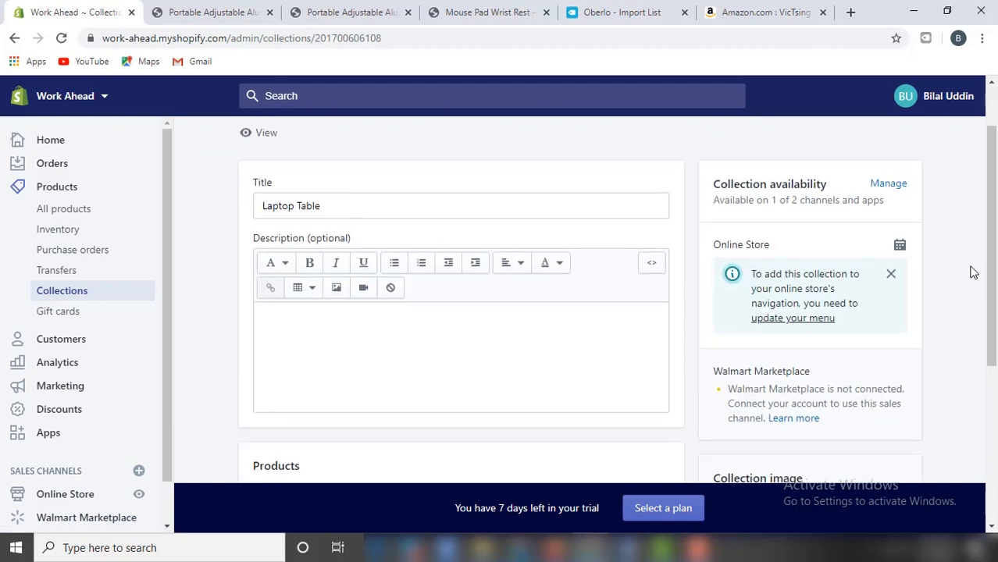
{"action": "scroll", "coordinate": [972, 271], "scroll_direction": "down", "scroll_amount": 2}
{"action": "scroll", "coordinate": [941, 263], "scroll_direction": "down", "scroll_amount": 2}
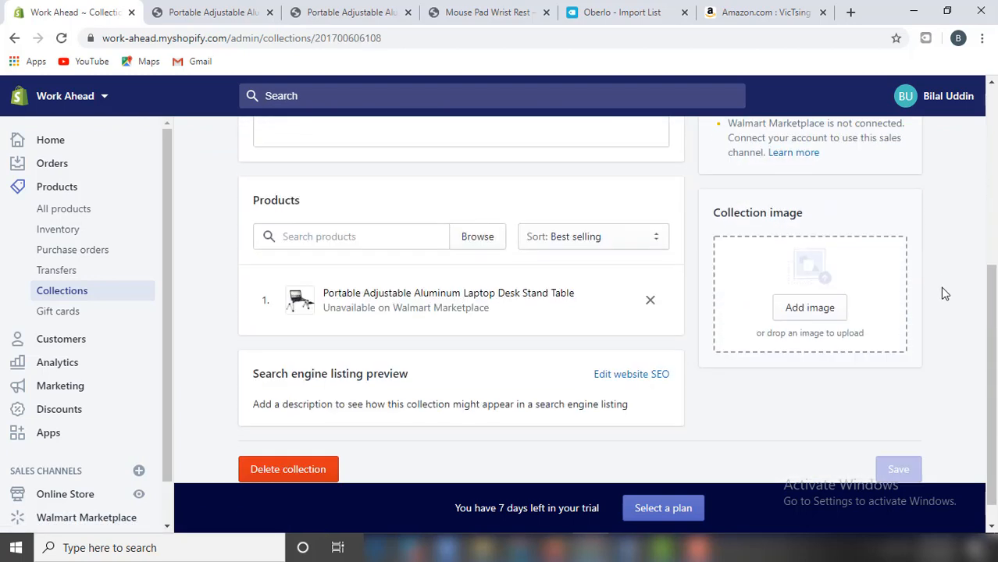